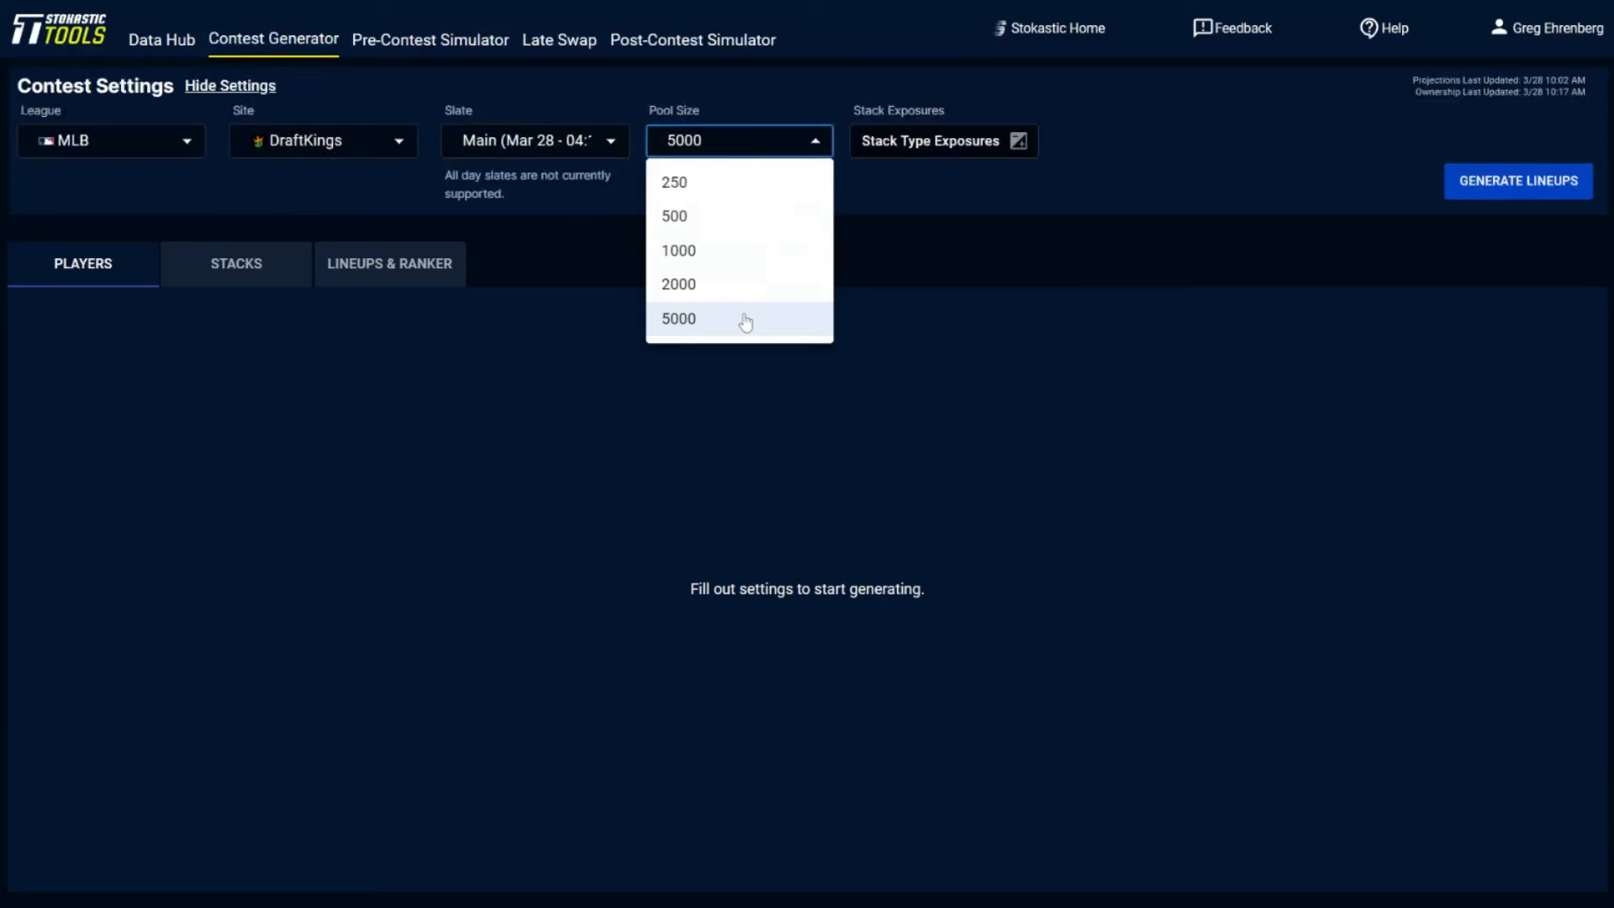
Step: Set the lineup pool size to 5000 and generate the lineups for the MLB DraftKings main slate
left_click(745, 320)
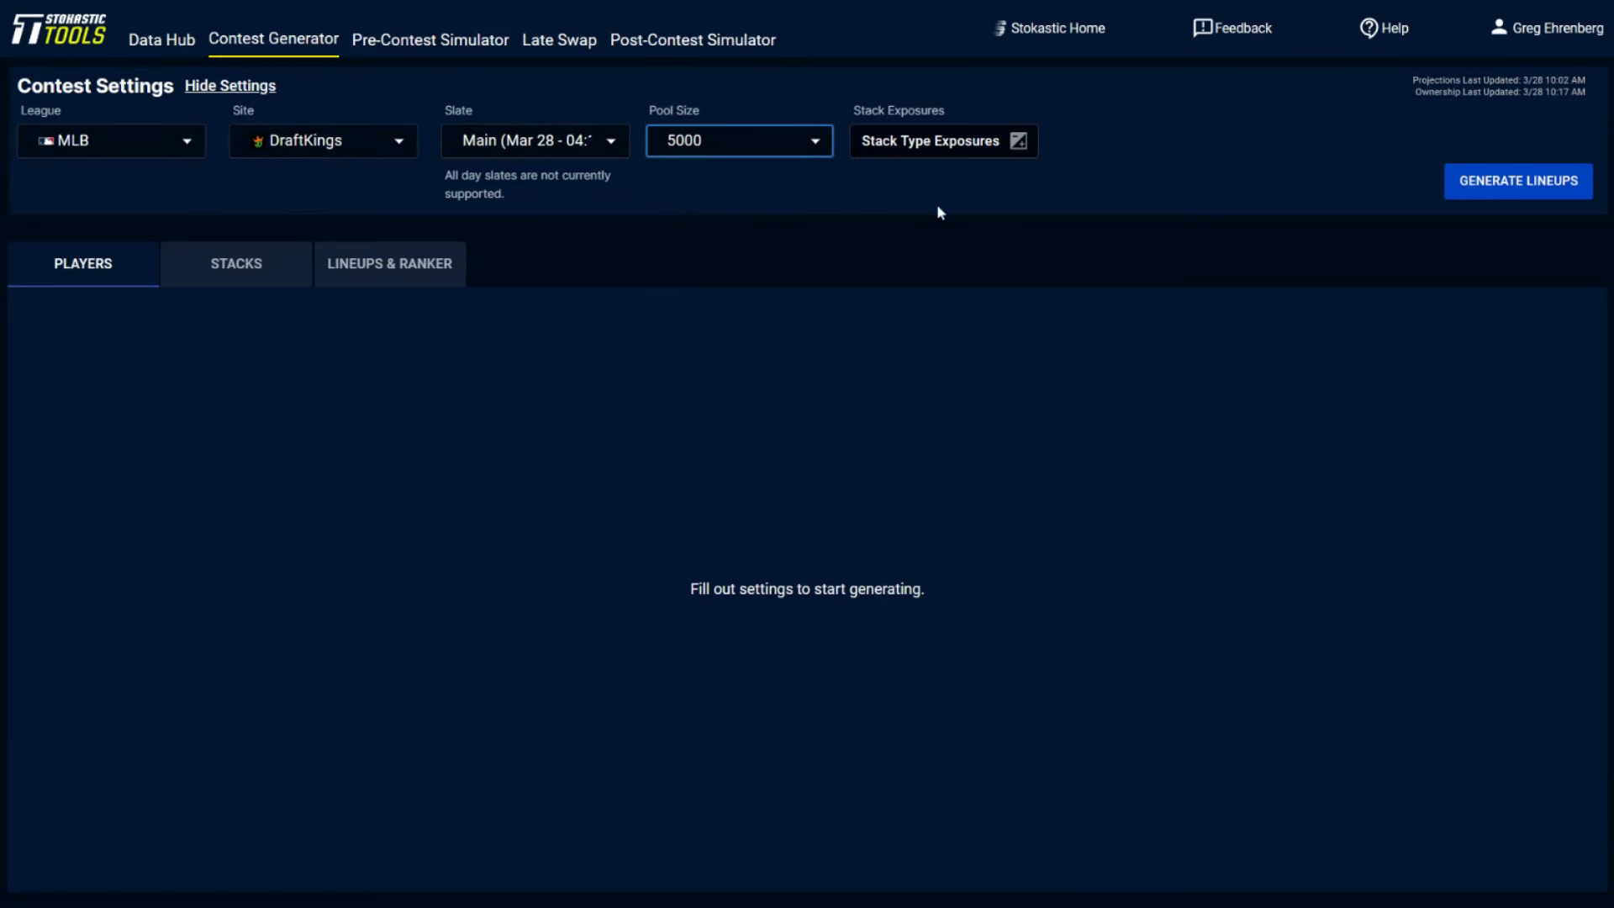
left_click(1577, 180)
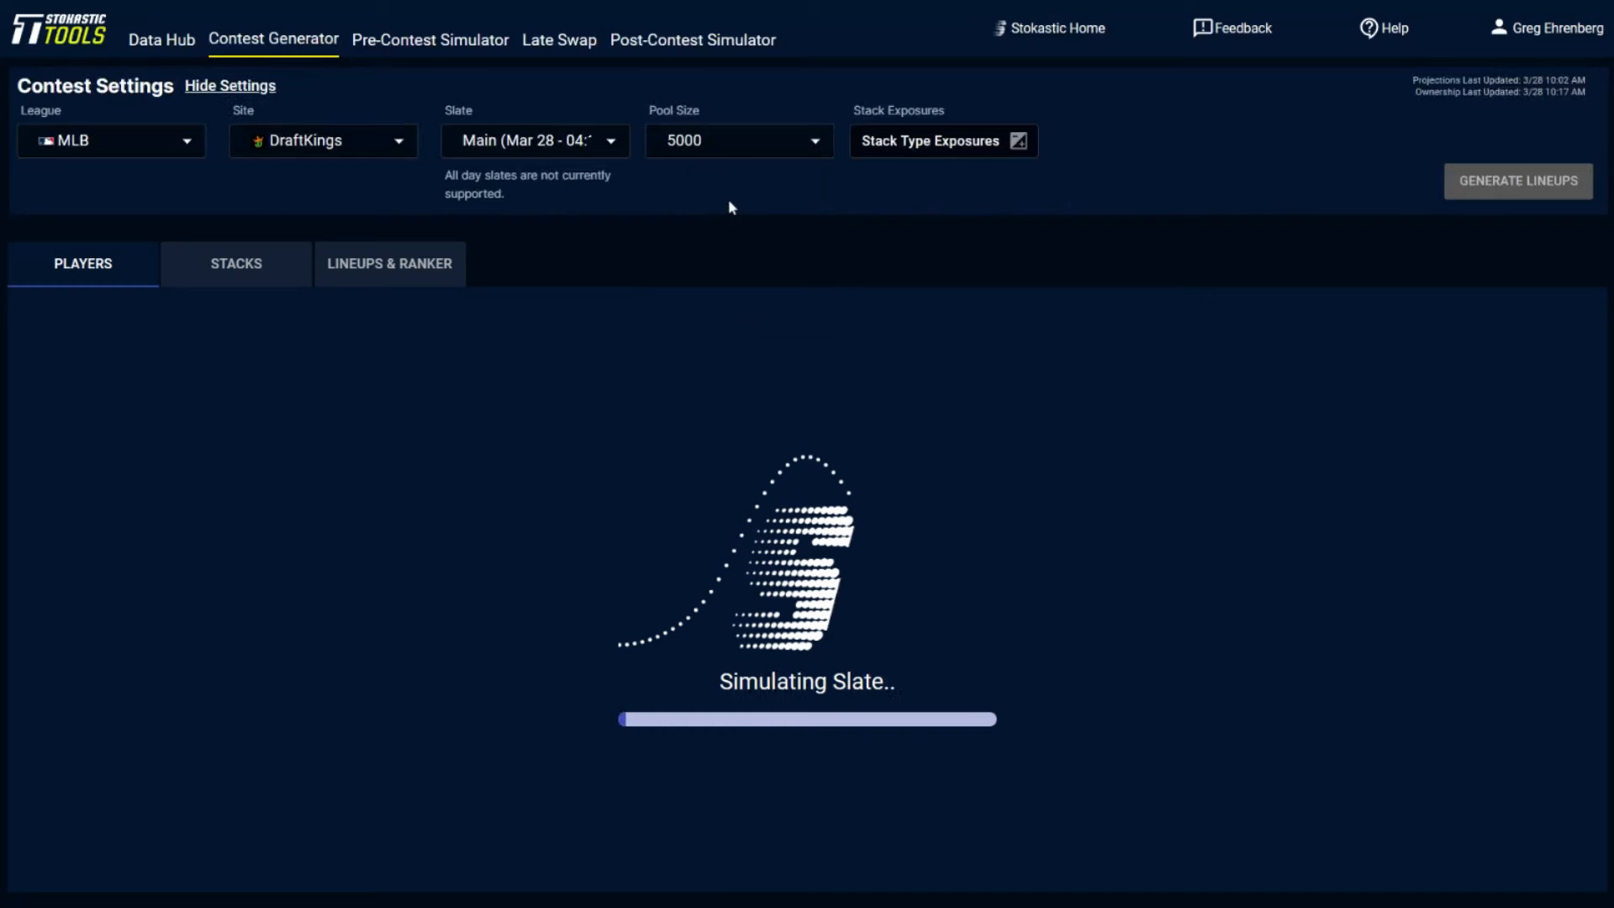
Step: Check the available slates and sites, keeping the Main slate and DraftKings selected
left_click(532, 161)
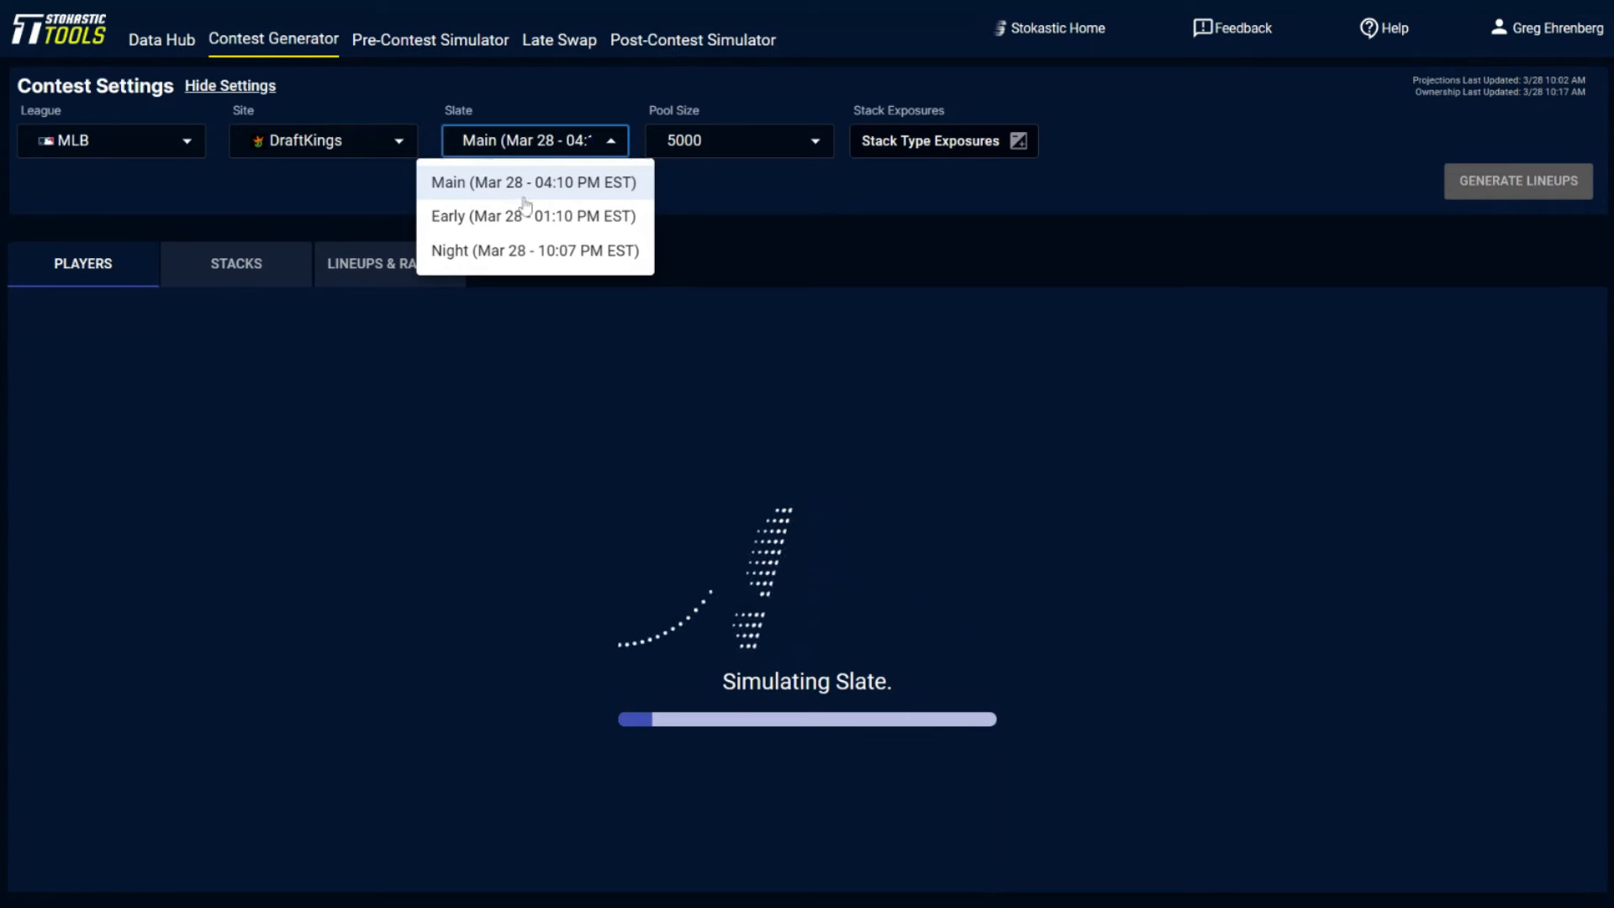
left_click(527, 186)
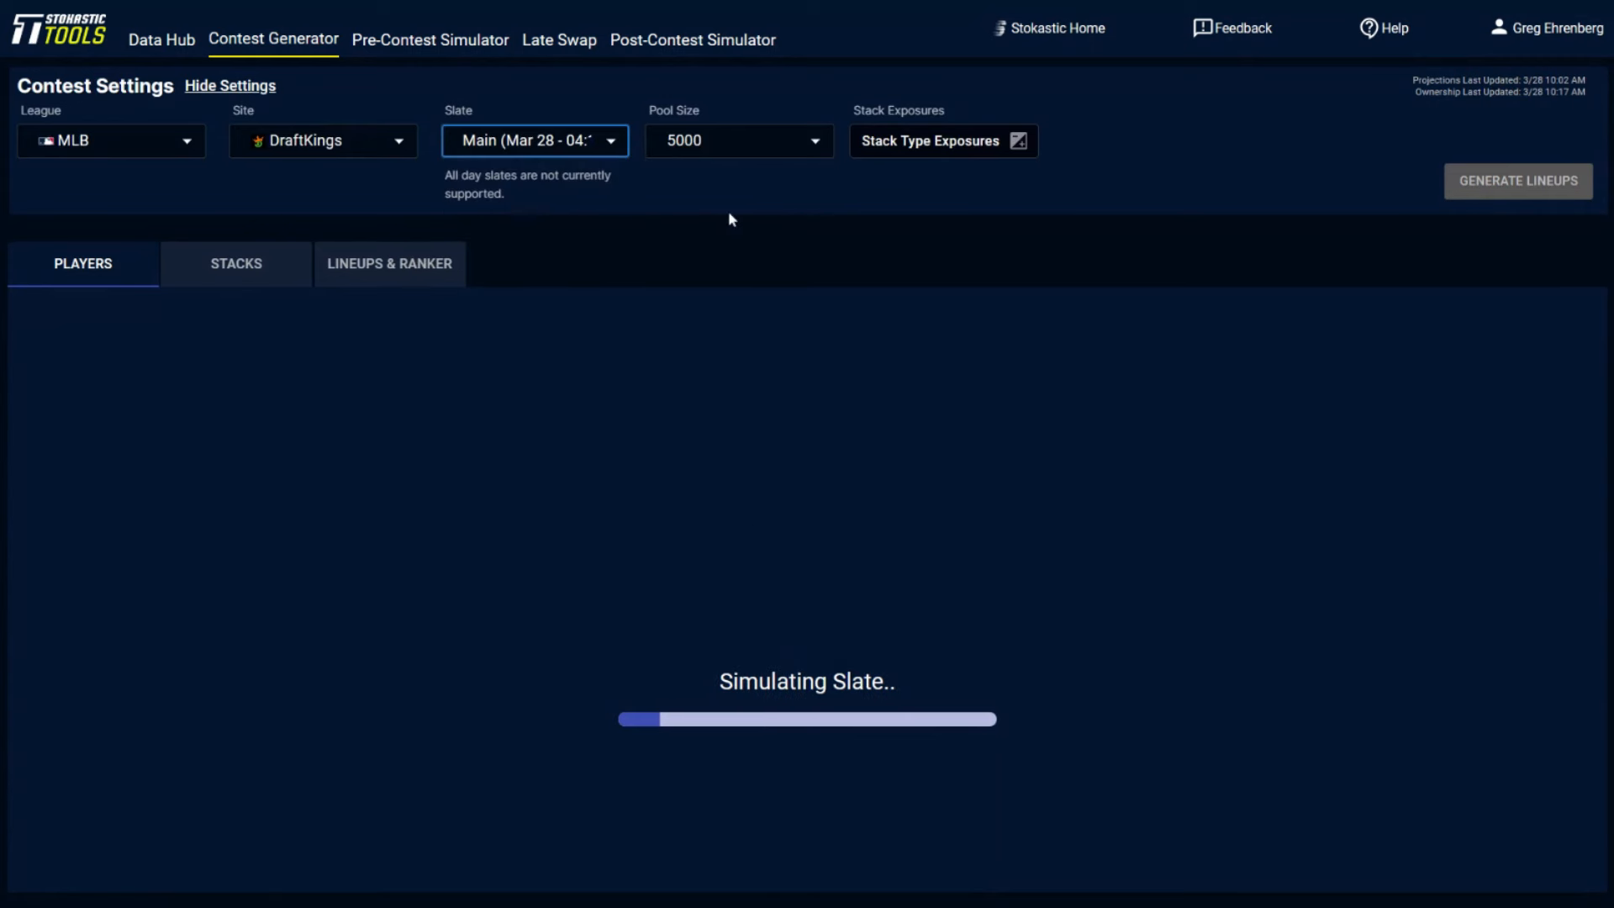
left_click(335, 159)
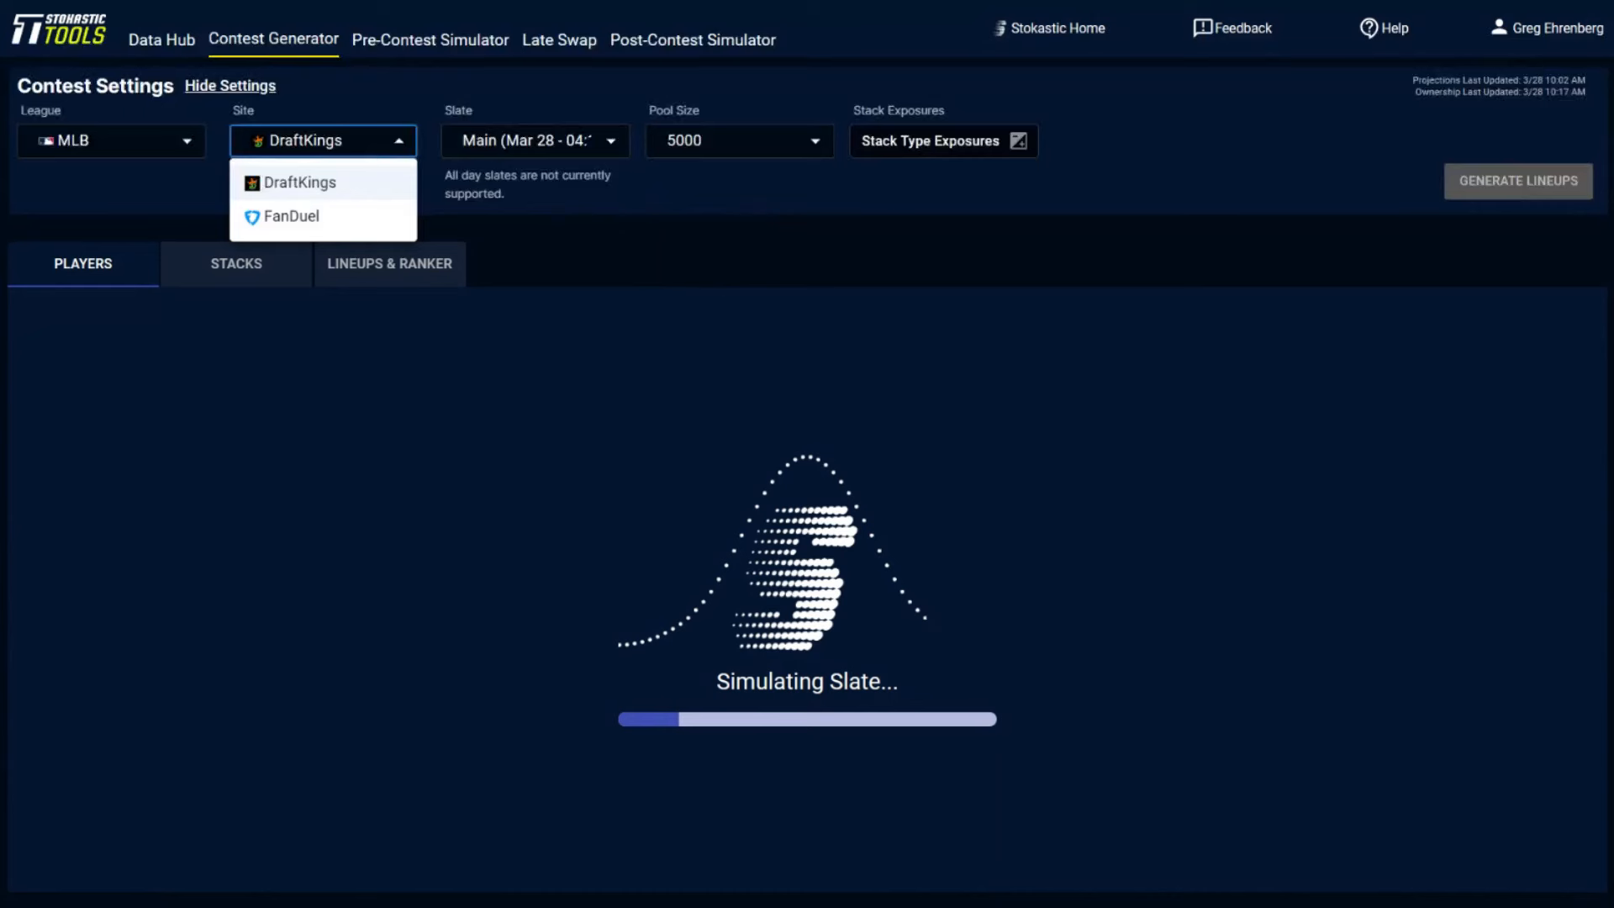
left_click(337, 179)
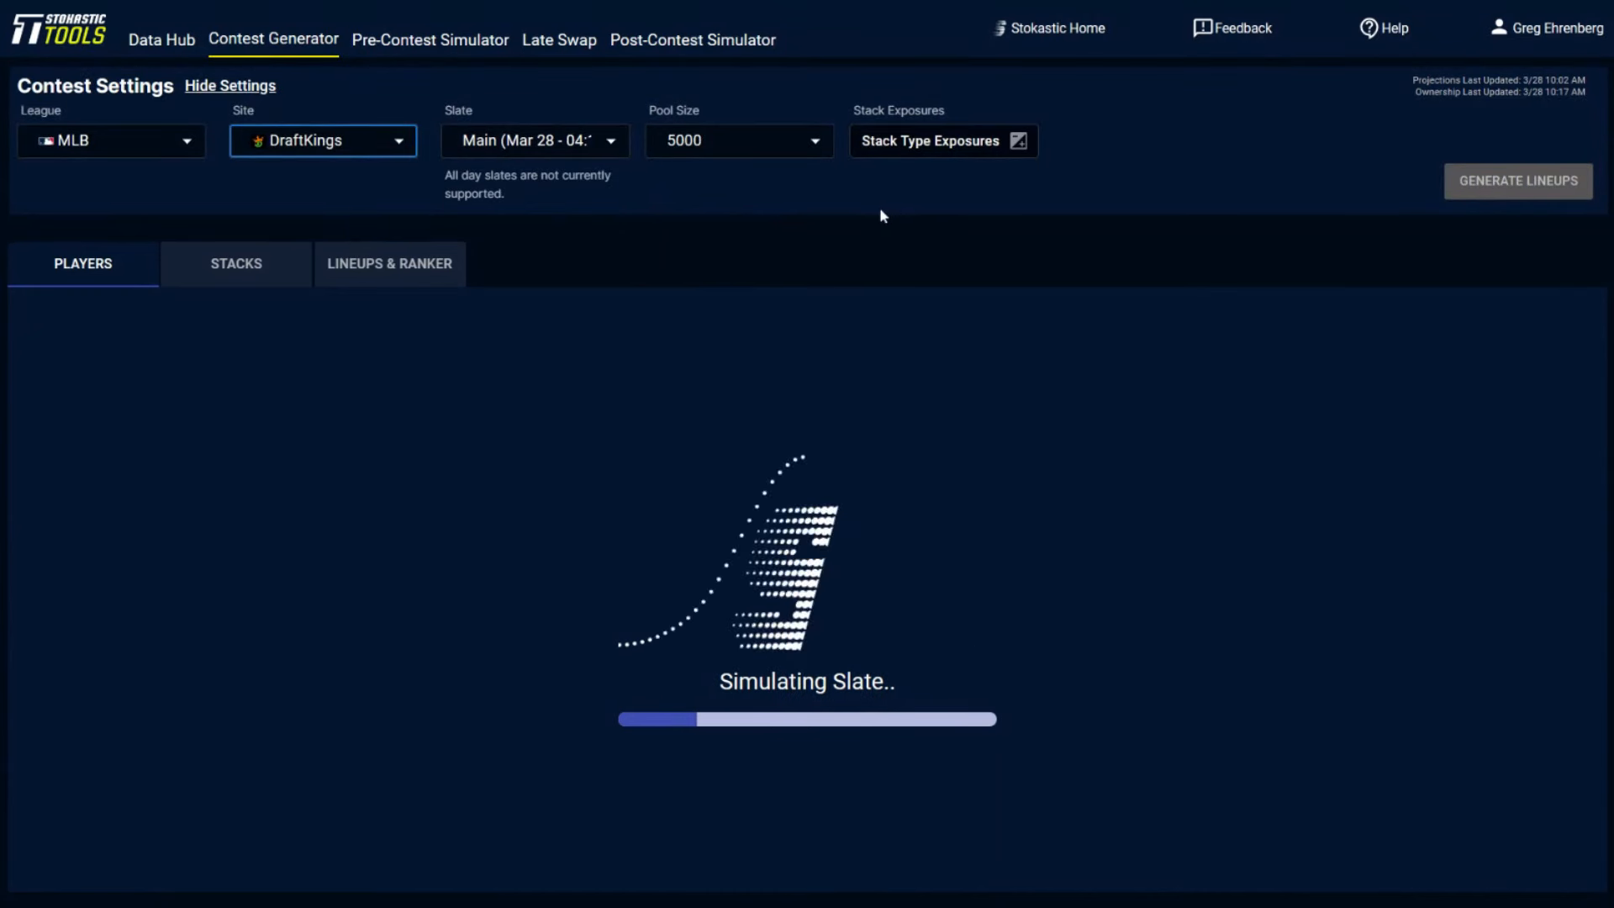
Step: Raise the desired exposure of the 5-3 stack type to 25% and close the exposure settings without applying
left_click(908, 149)
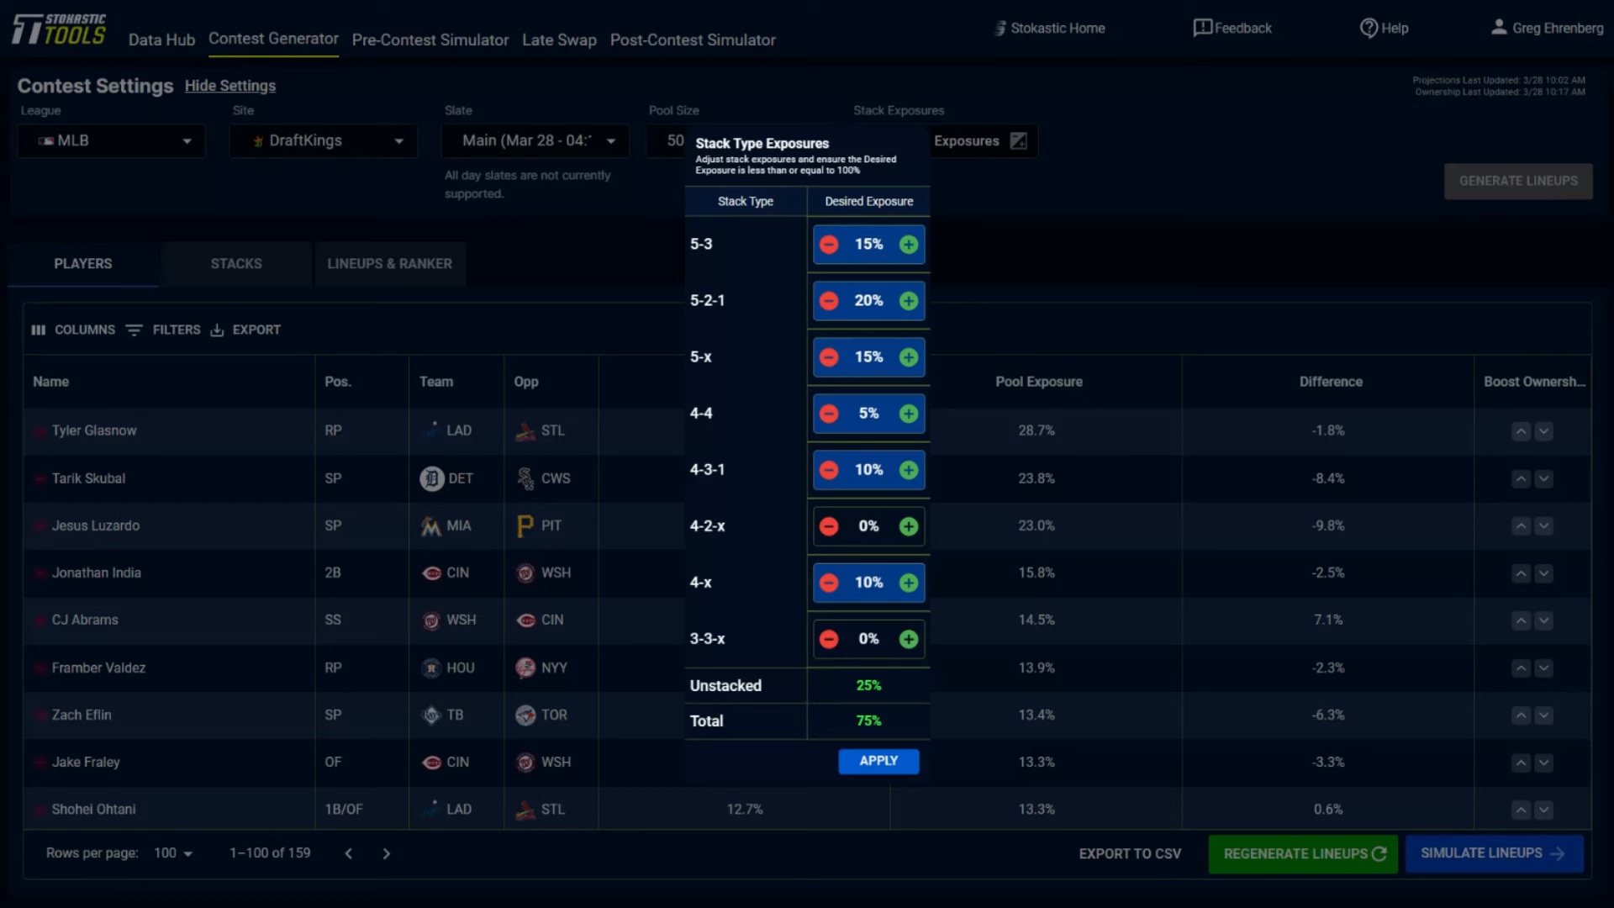
left_click(908, 248)
left_click(908, 249)
left_click(1045, 282)
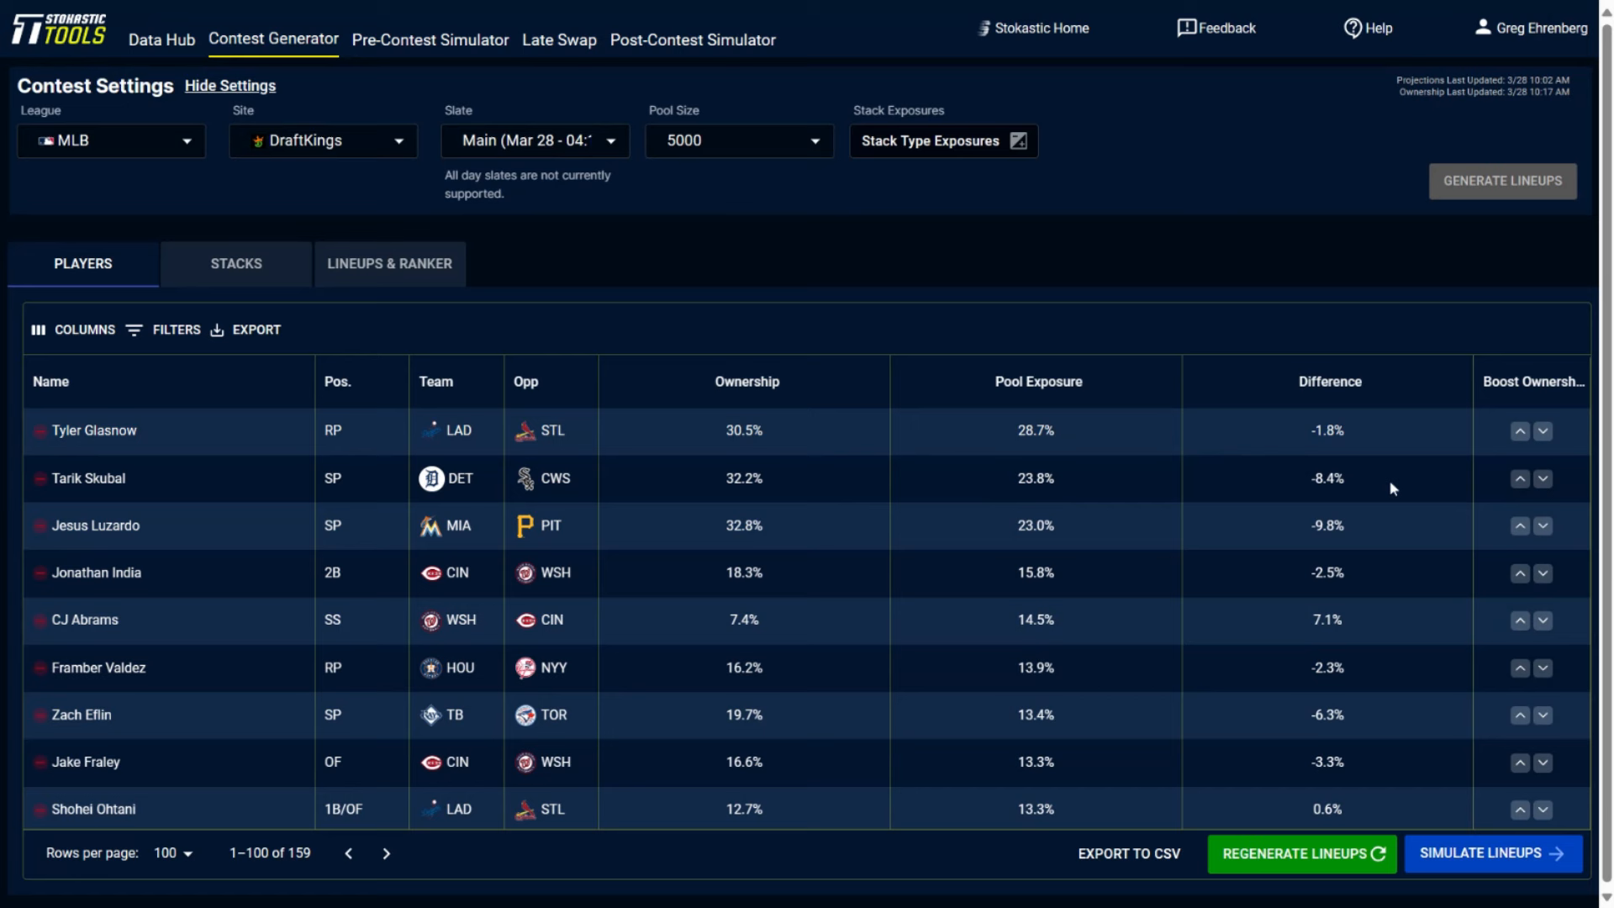
Step: Boost Tarik Skubal's ownership and regenerate the lineups
left_click(1521, 481)
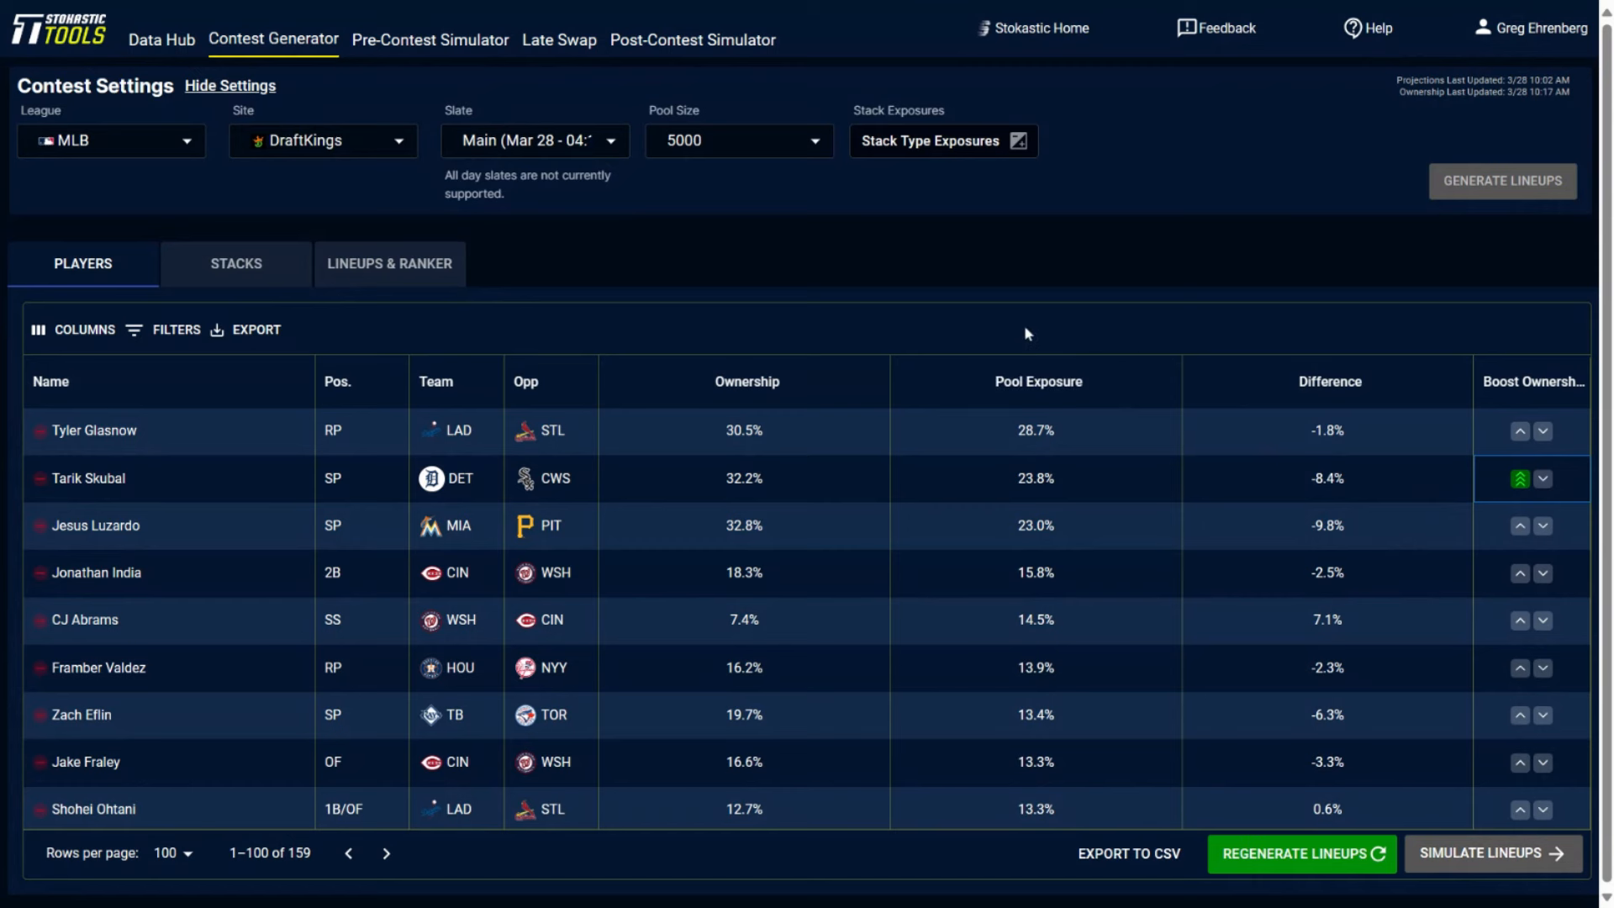
left_click(1317, 855)
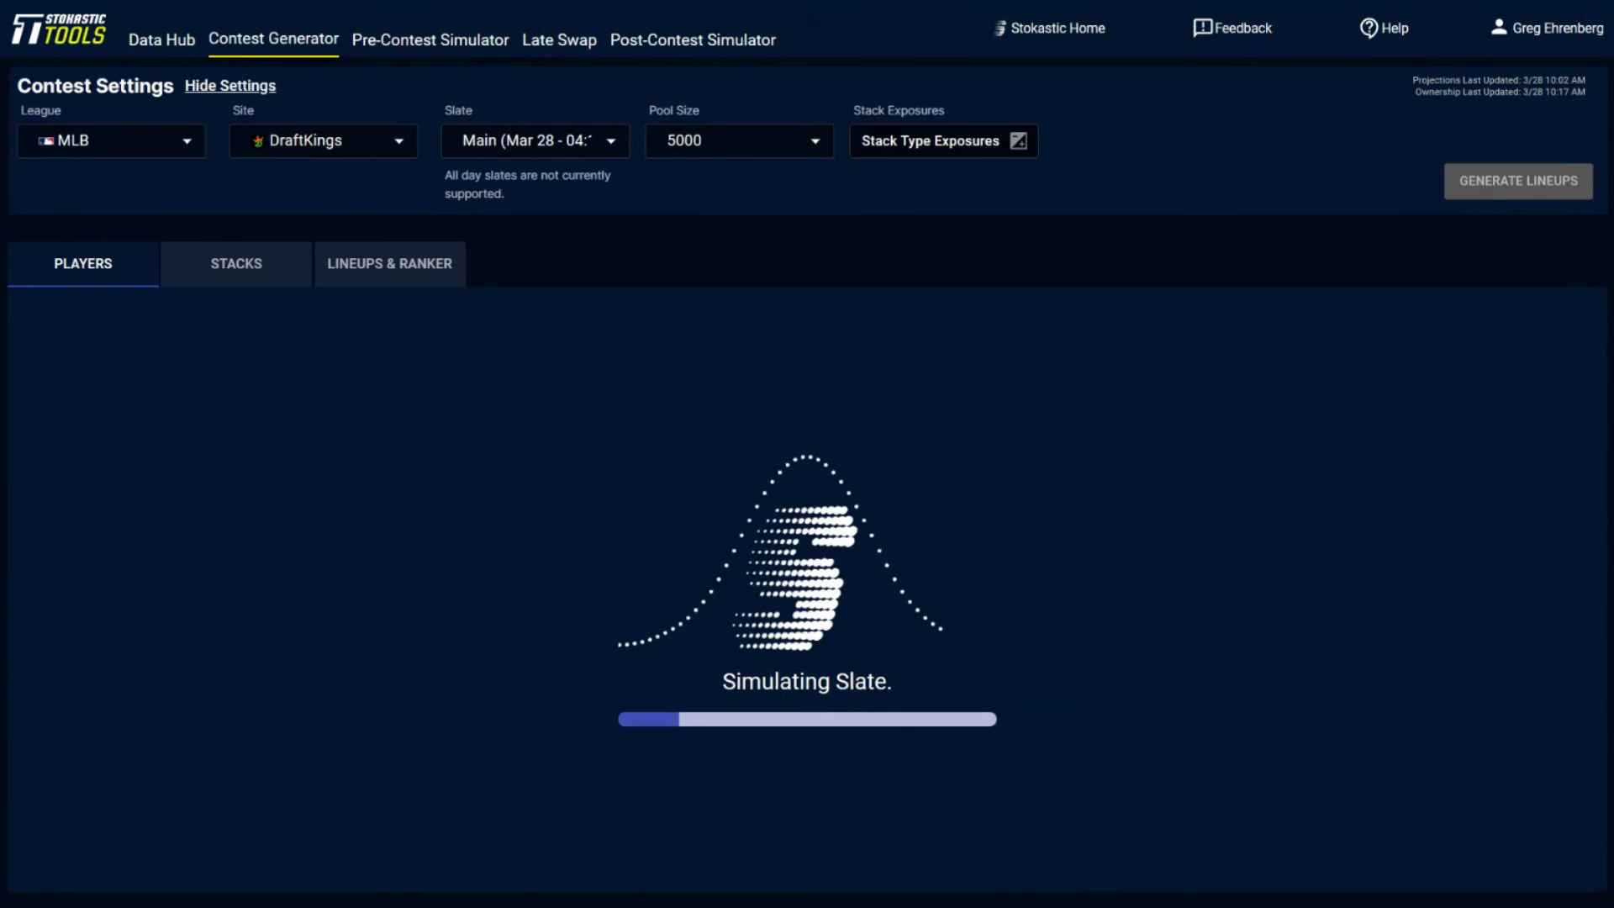
Step: Raise the desired exposures of the 5-x and 4-3-1 stack types and close the exposure settings without applying
left_click(981, 152)
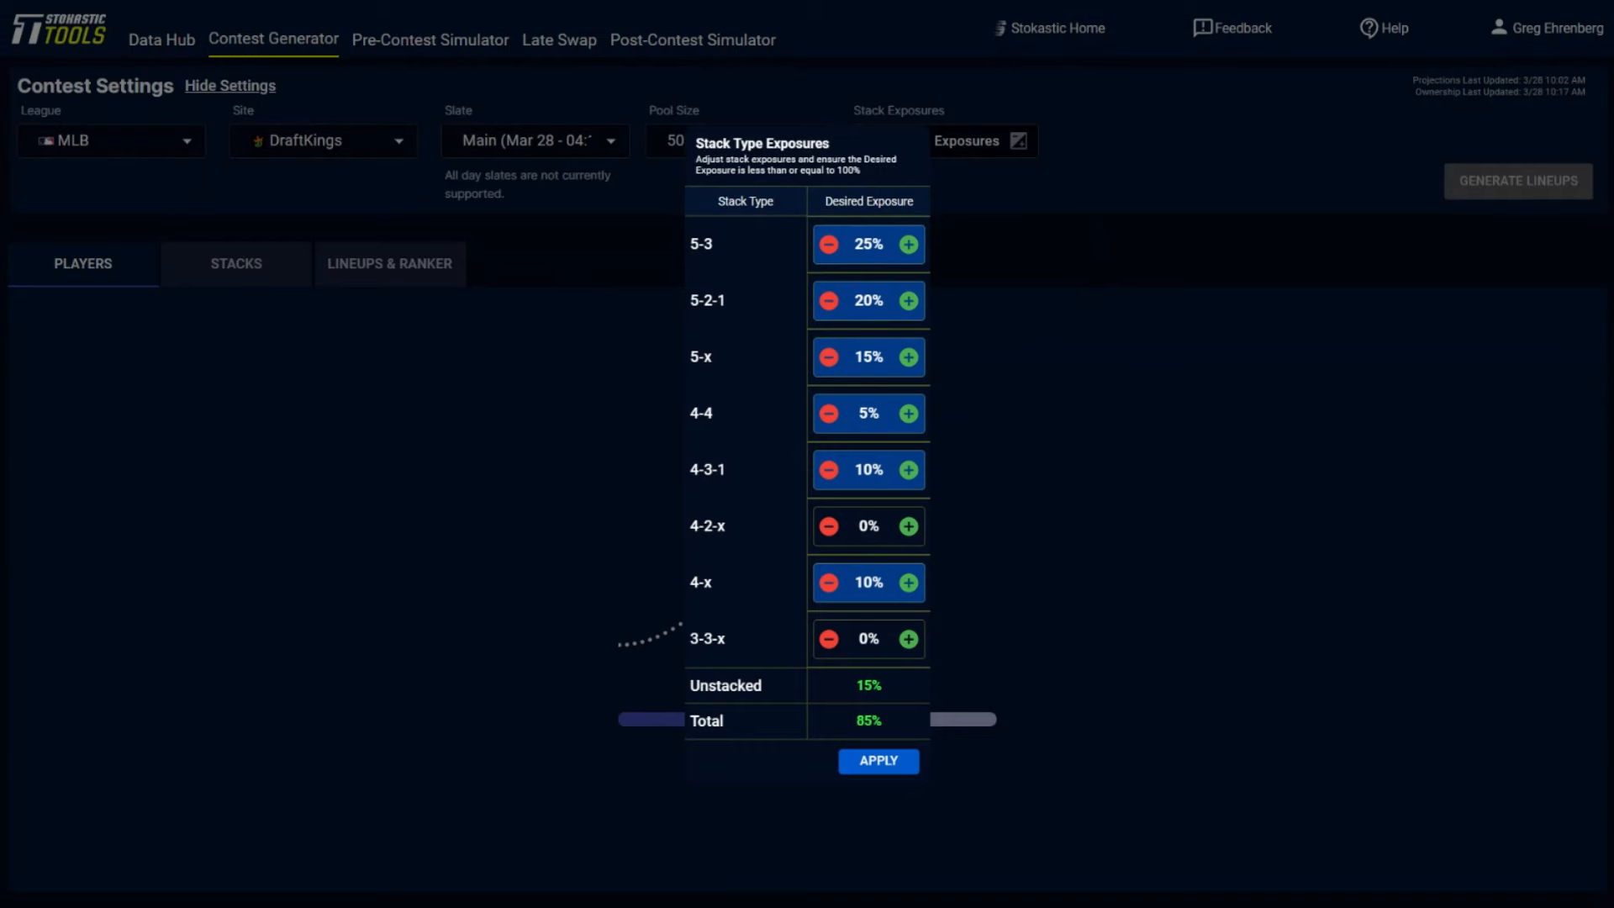
left_click(909, 357)
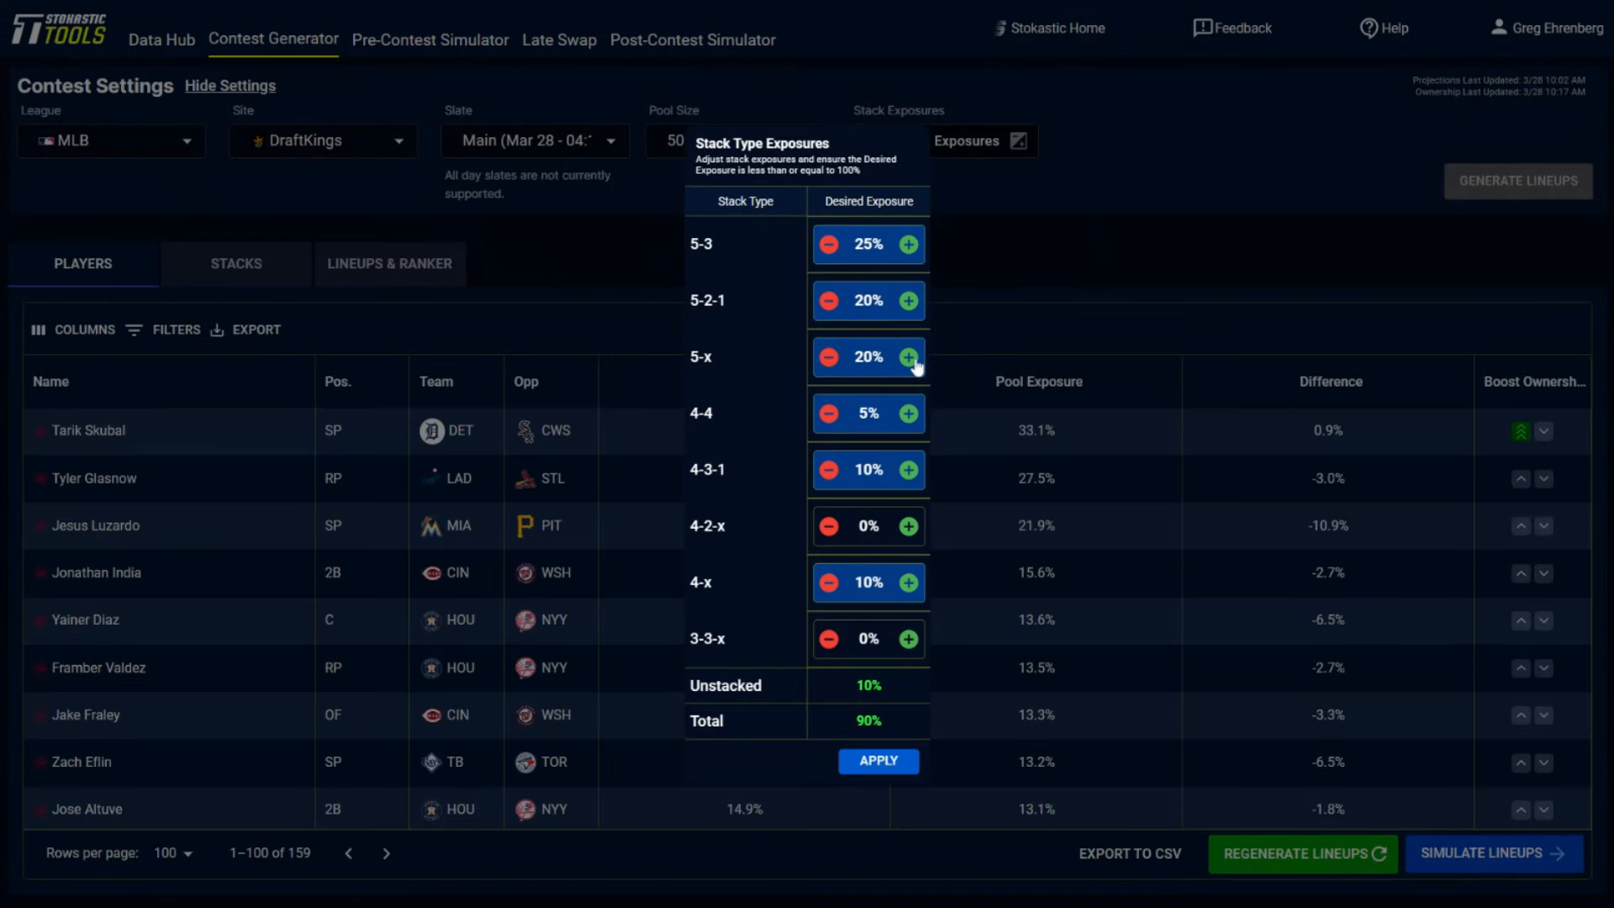
left_click(911, 359)
left_click(909, 470)
left_click(1033, 248)
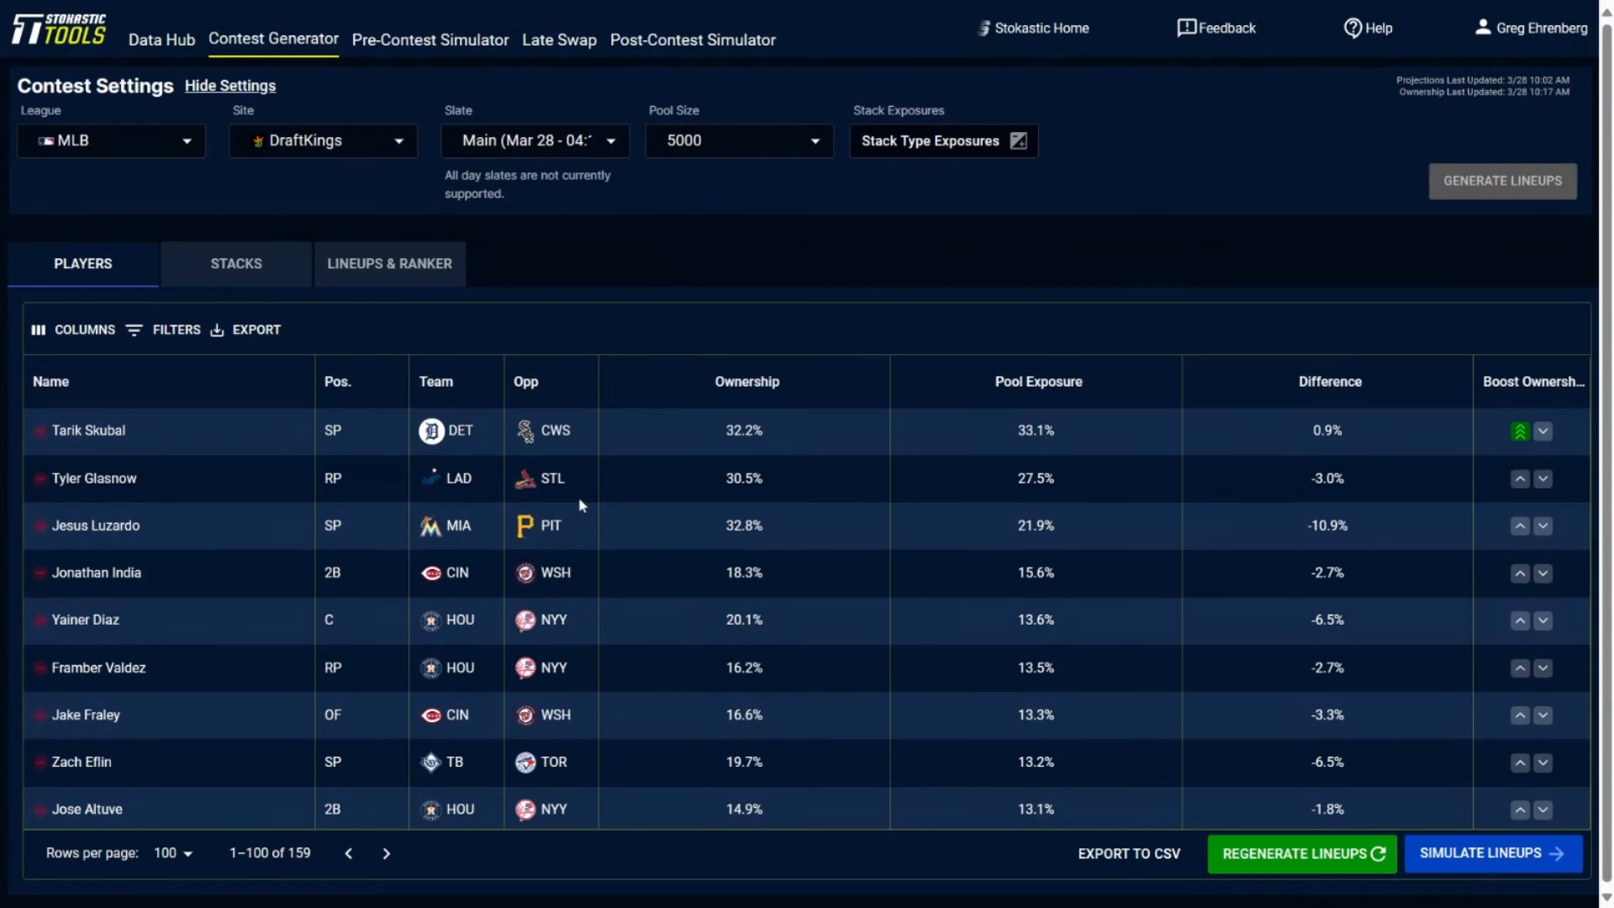
Step: Review the stack exposures, player exposures and ranked lineups, and send the generated lineups to the Pre-Contest Simulator
left_click(265, 253)
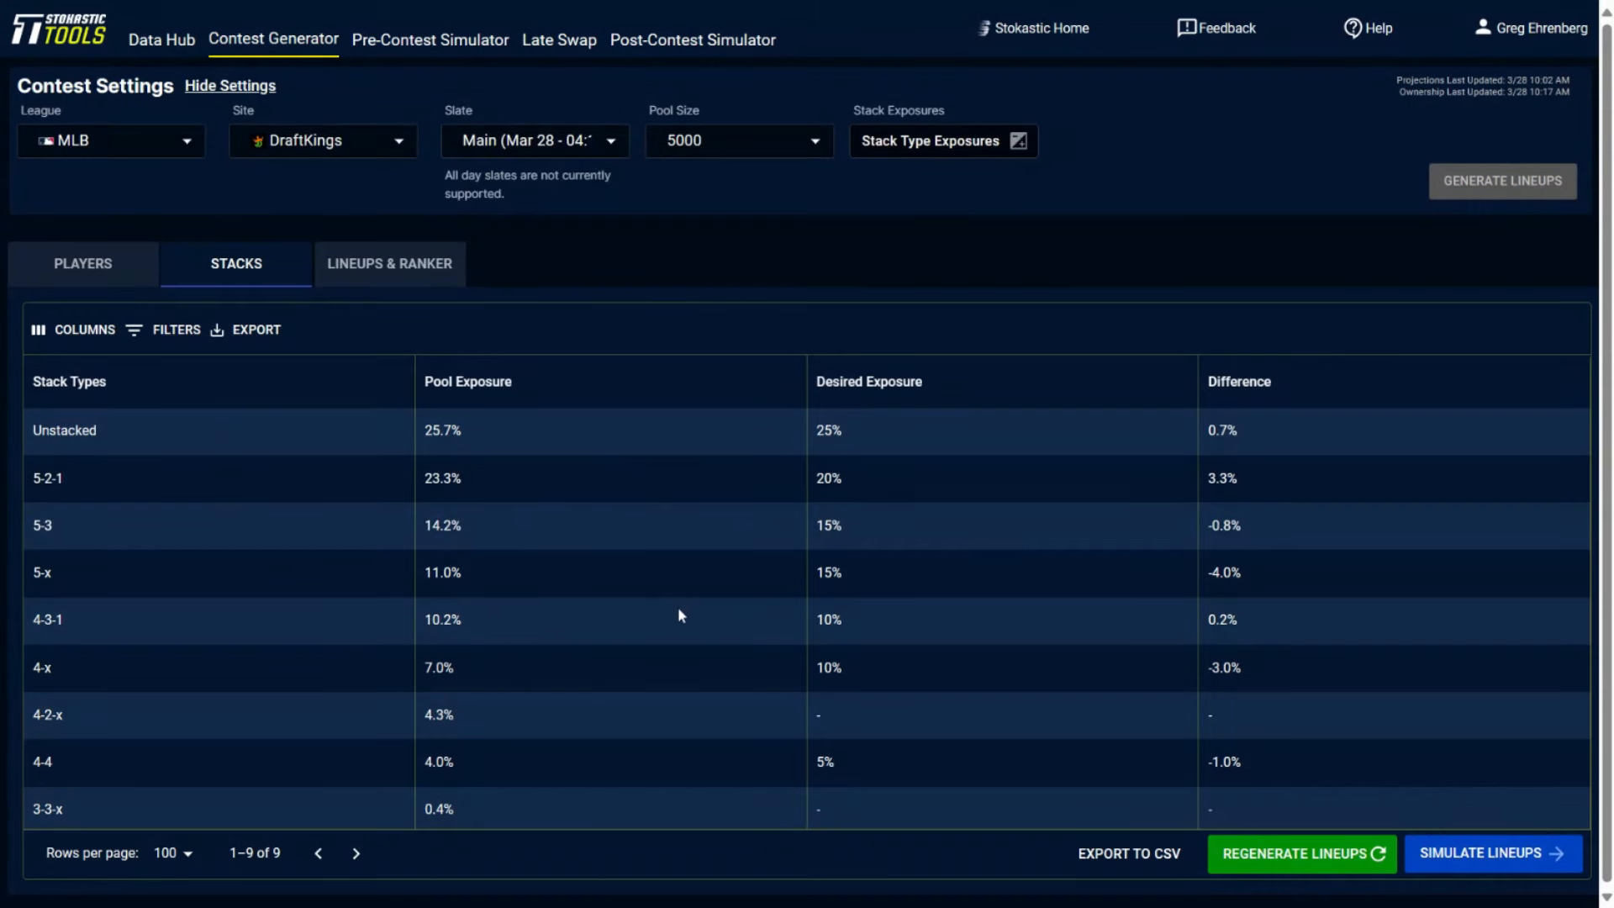
left_click(74, 281)
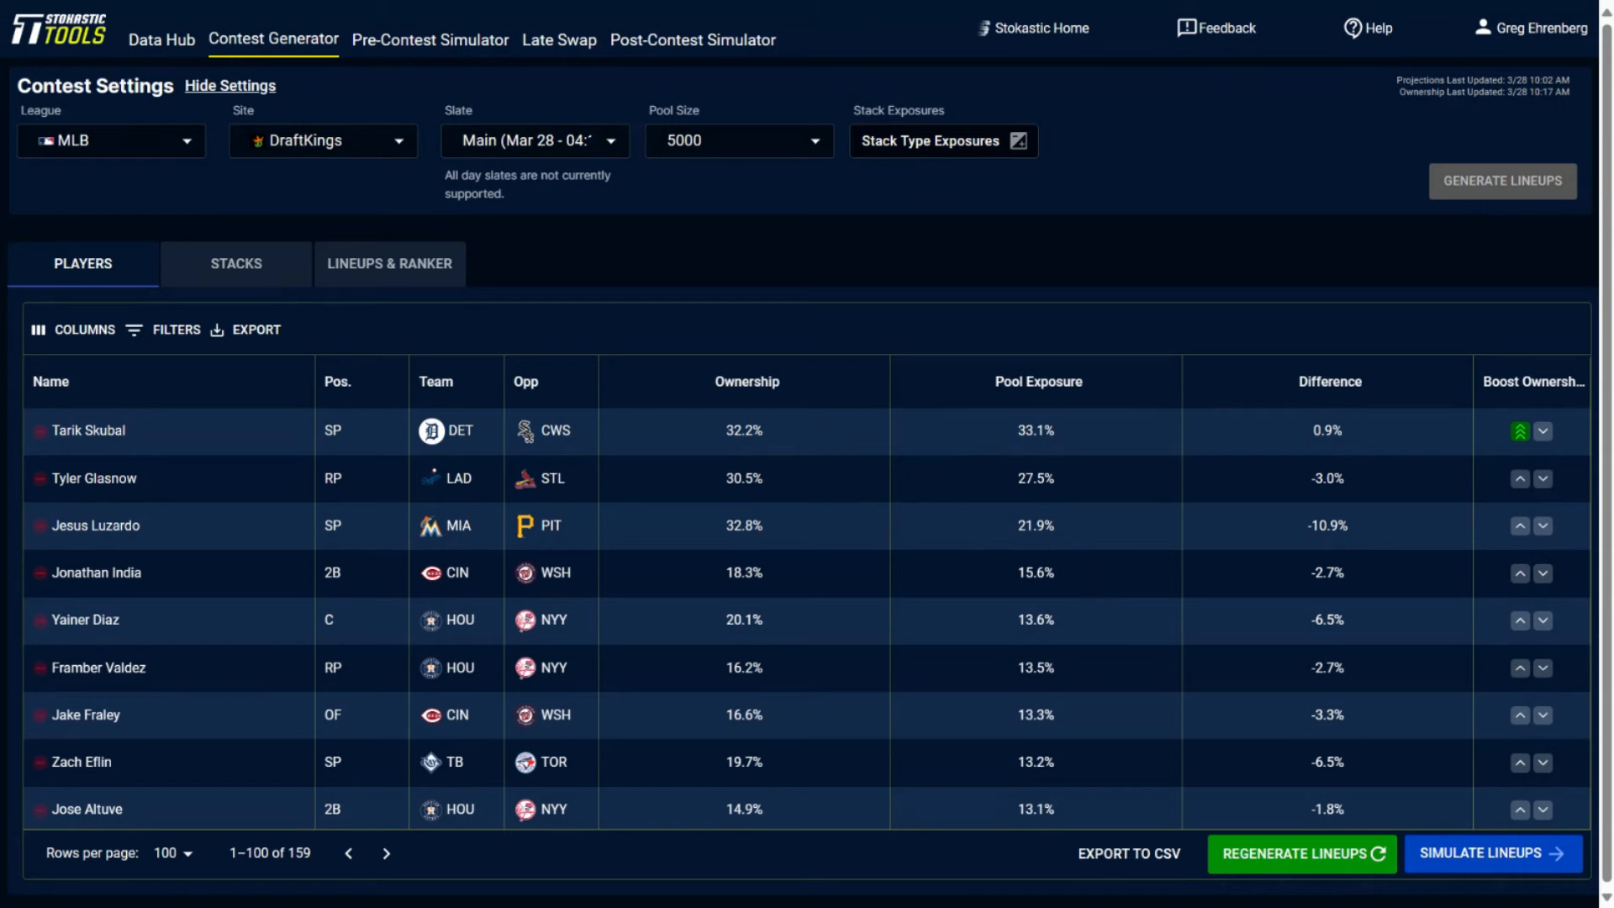
left_click(433, 266)
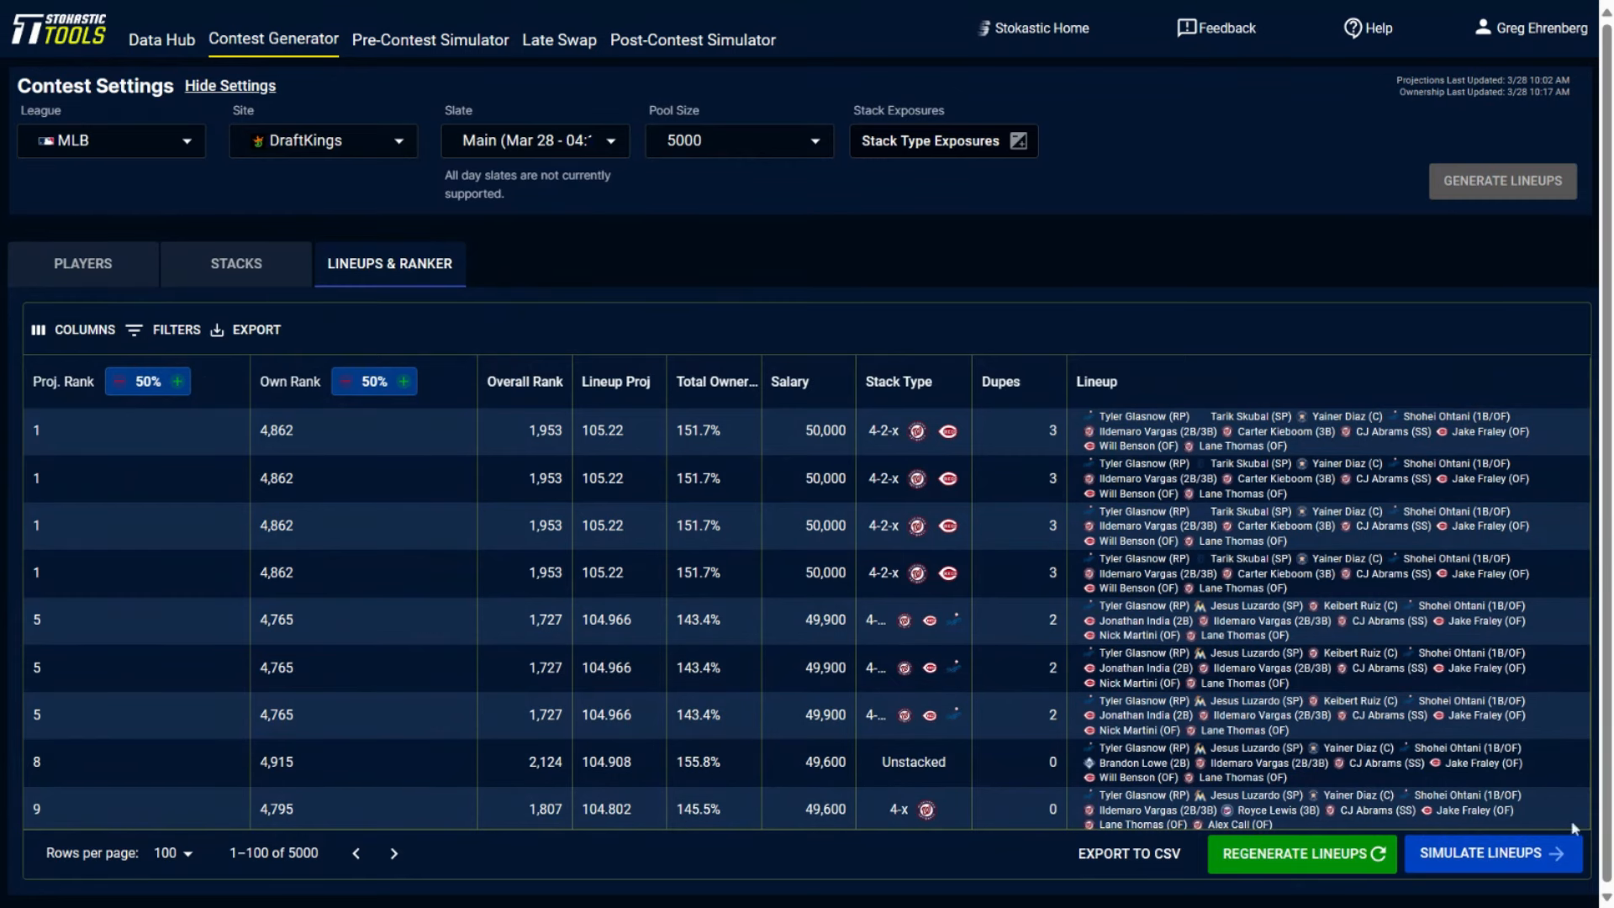
left_click(1556, 852)
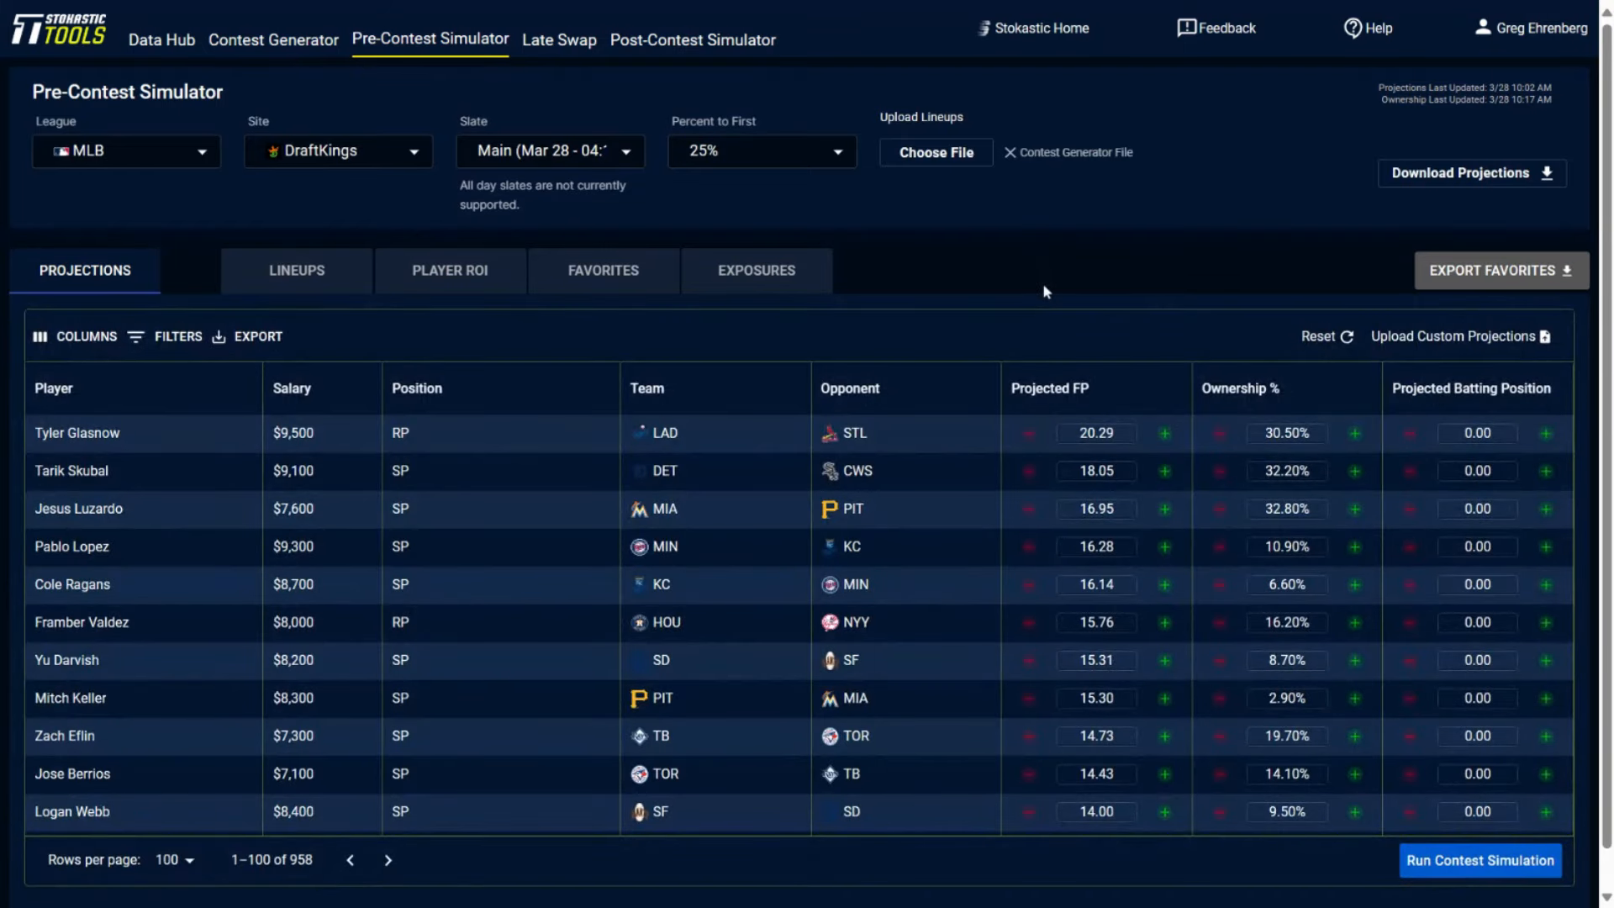
Step: Switch the simulator's site to FanDuel and back to DraftKings to reload the projections
left_click(301, 169)
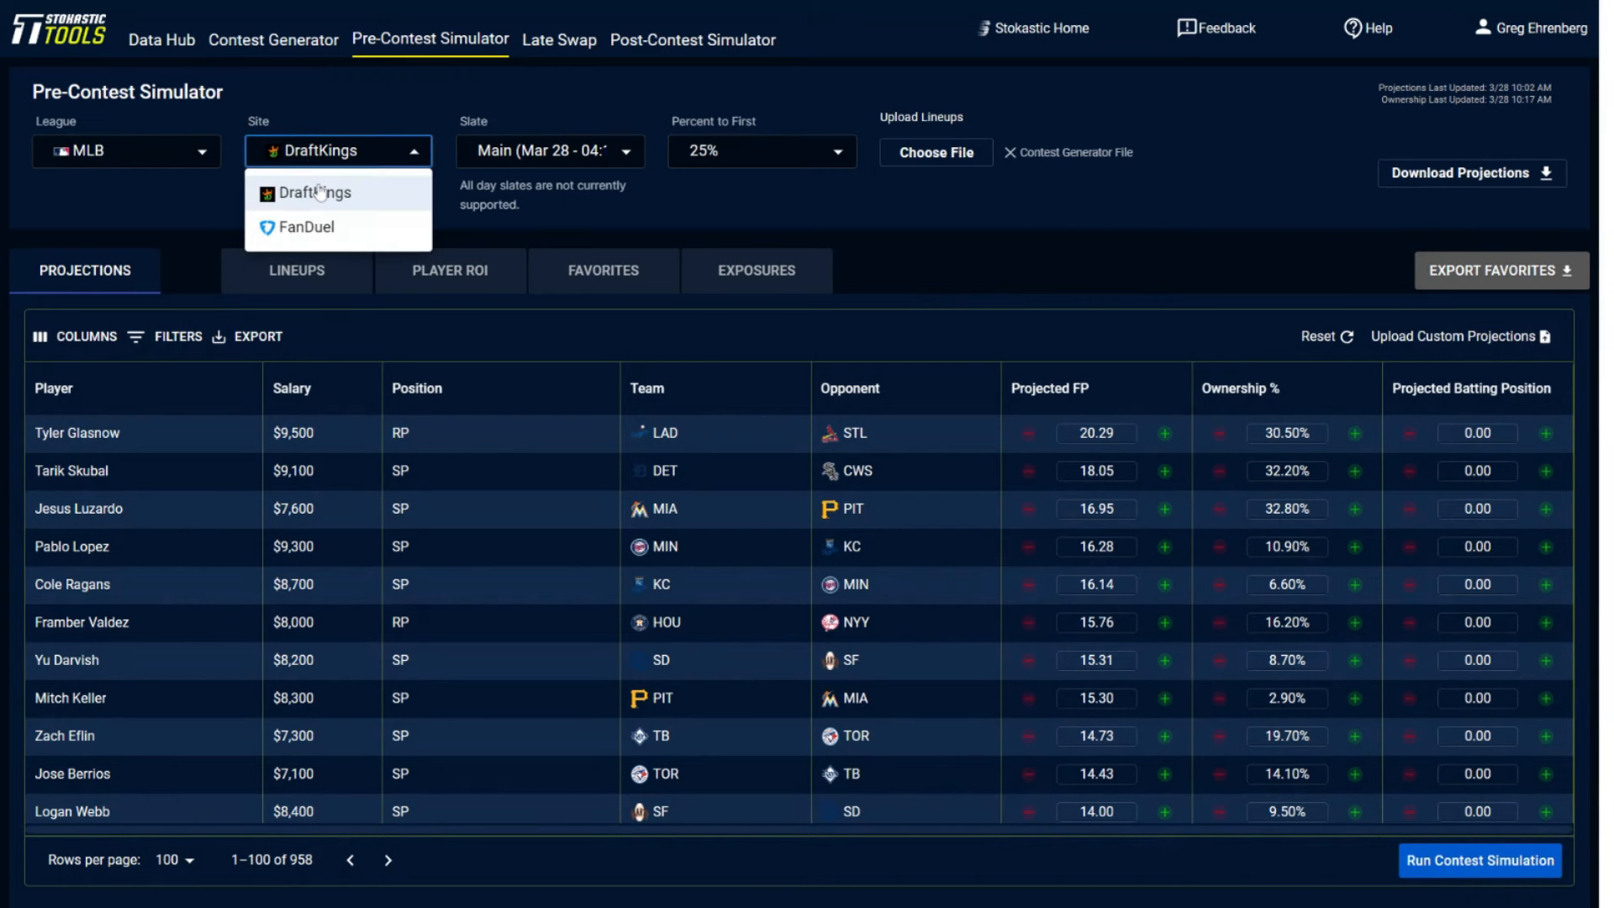
left_click(320, 189)
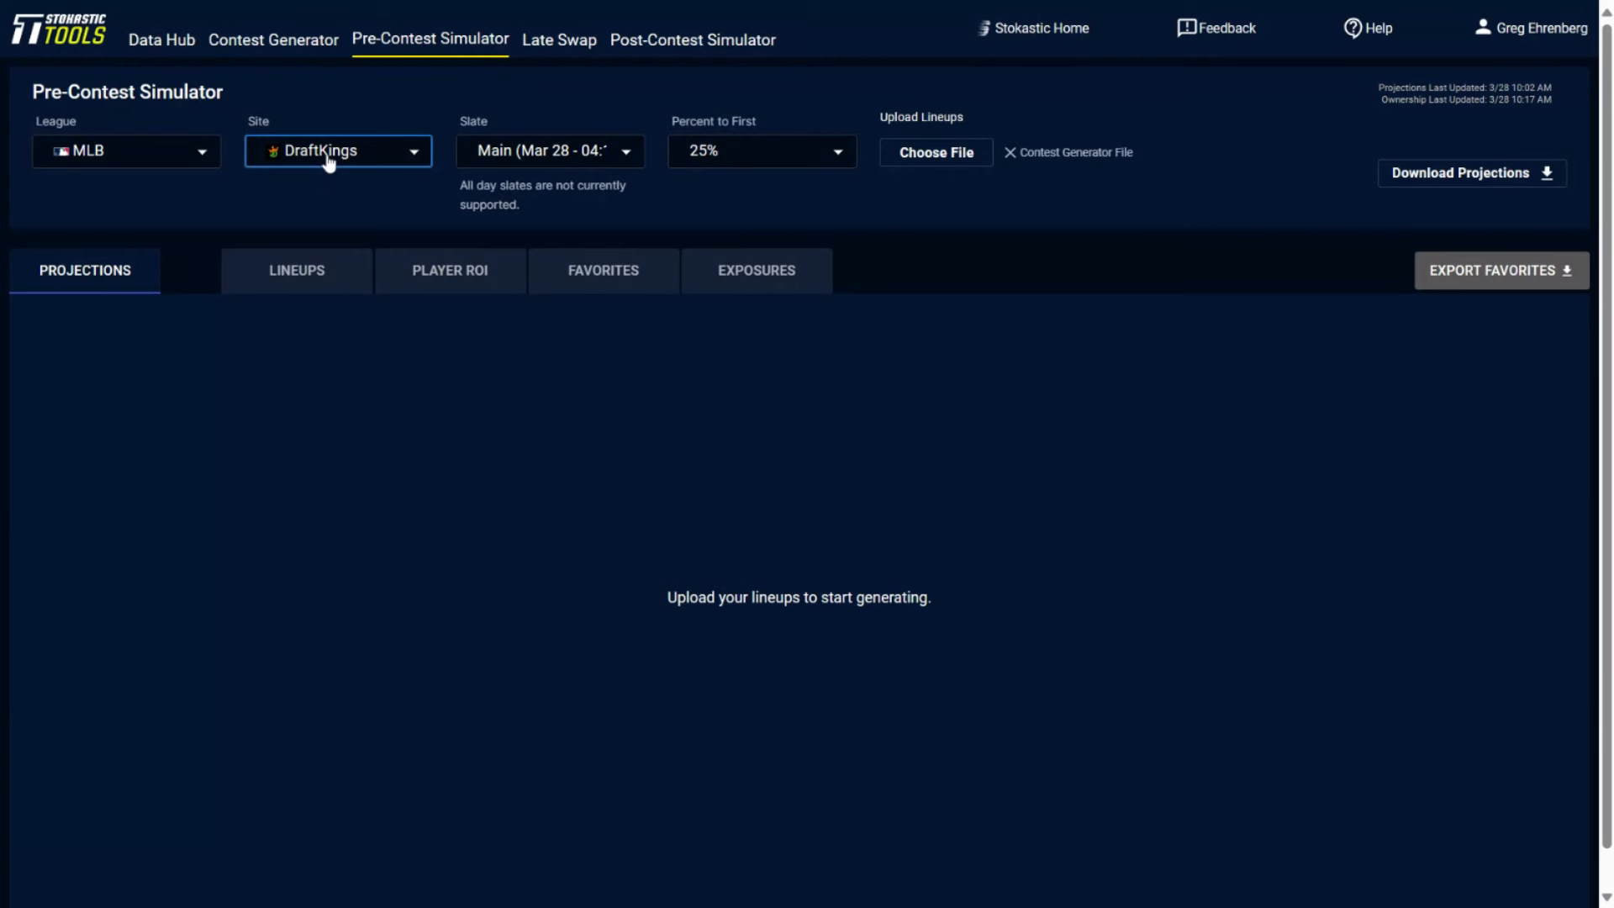
left_click(366, 181)
left_click(375, 227)
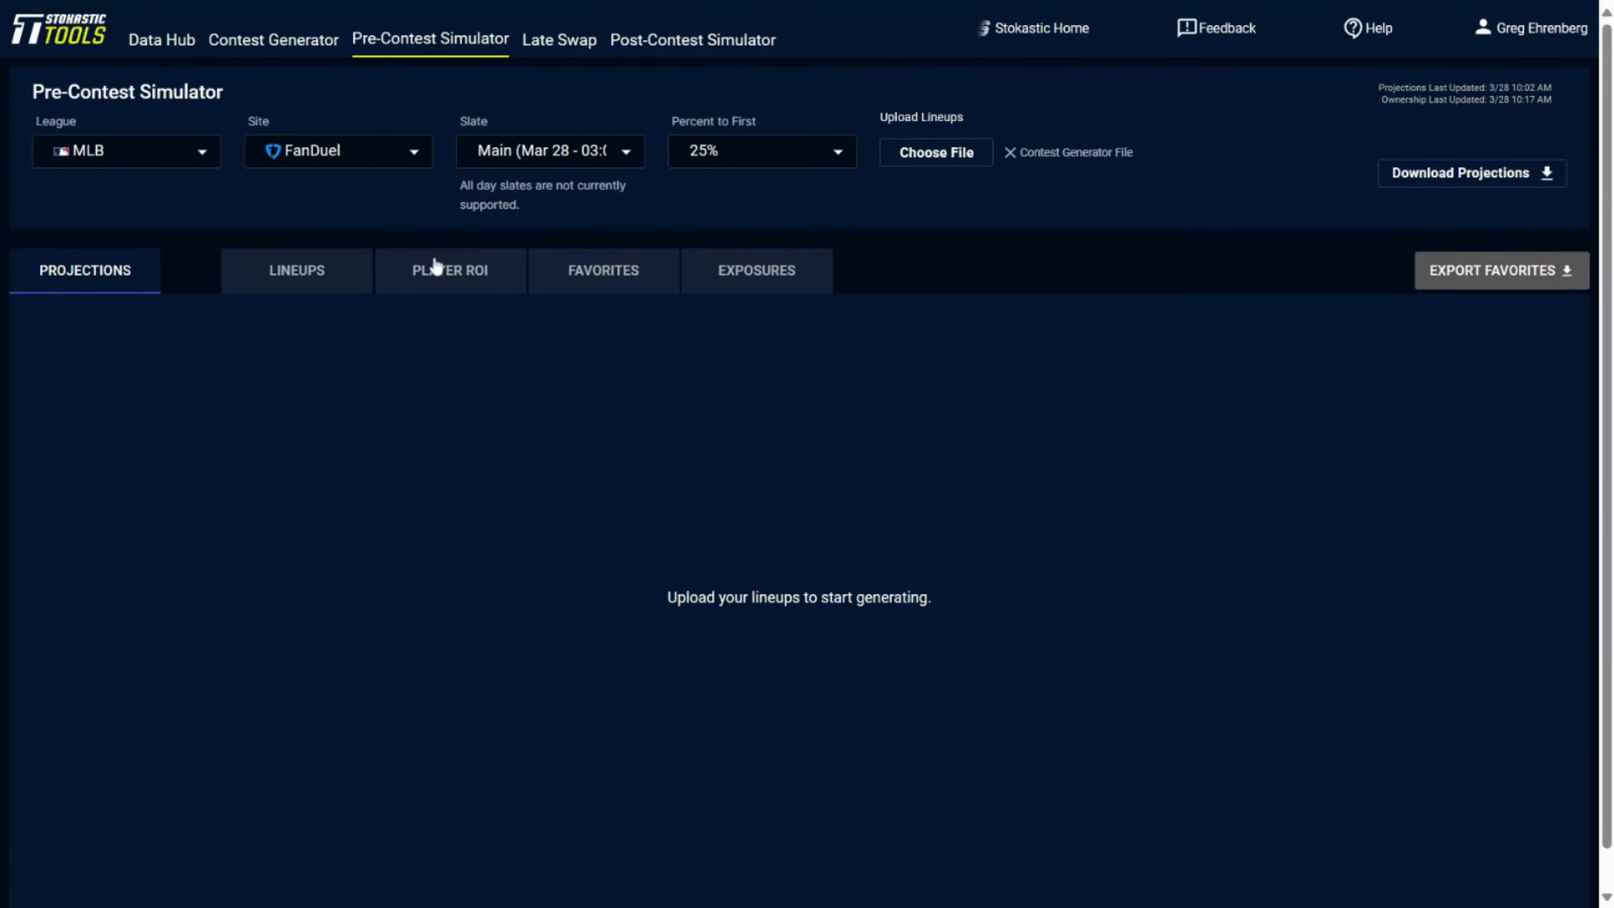
left_click(360, 159)
left_click(387, 191)
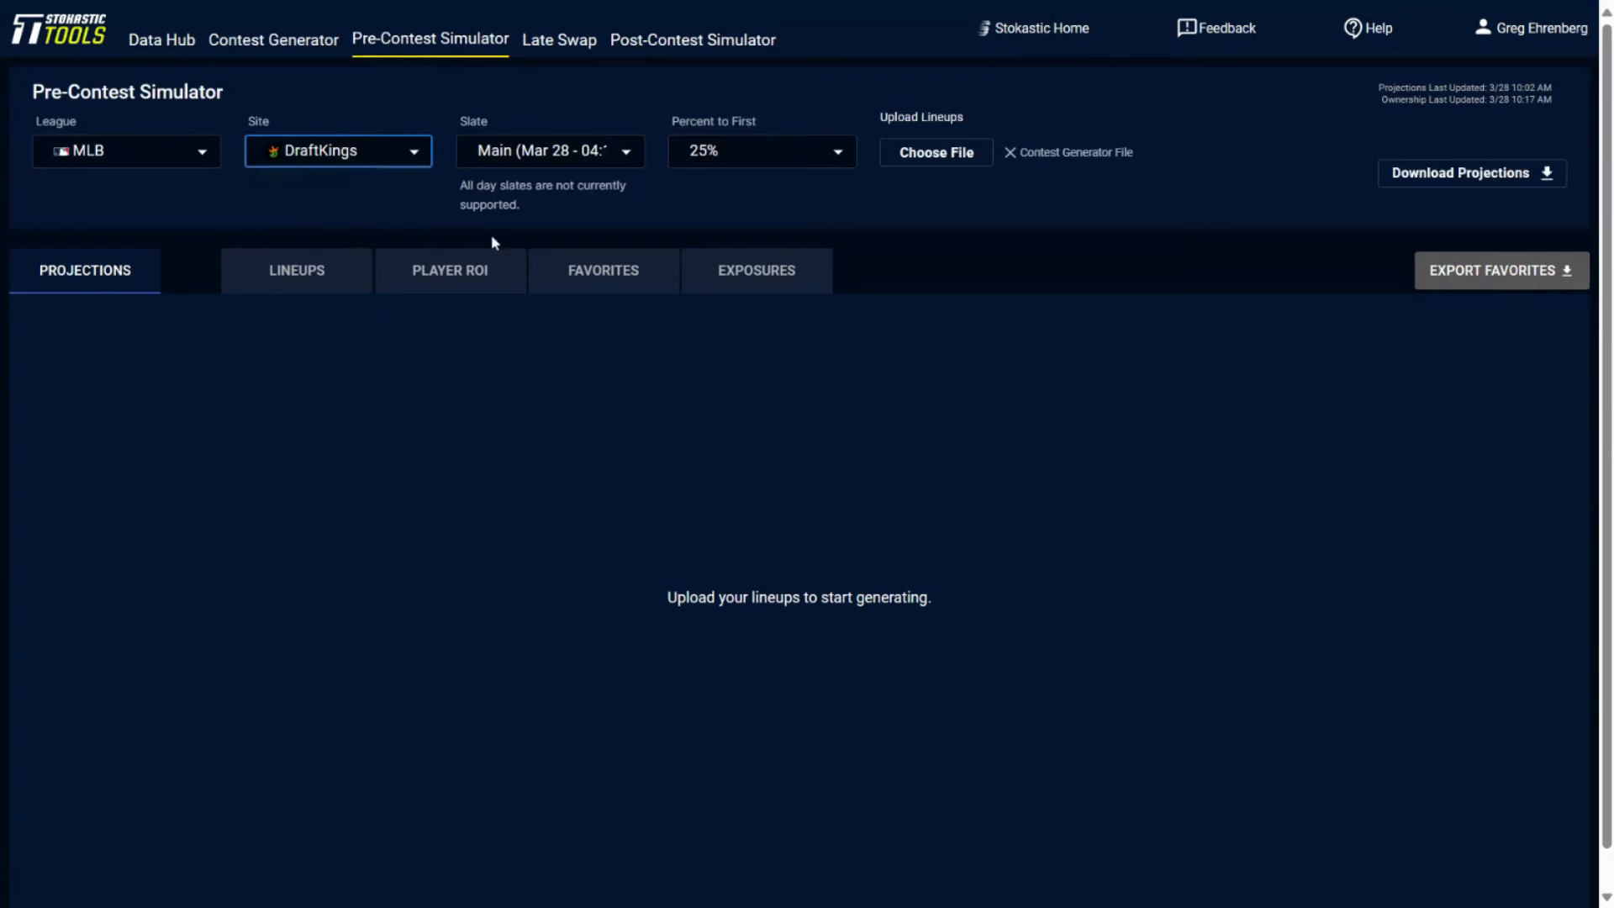
left_click(883, 236)
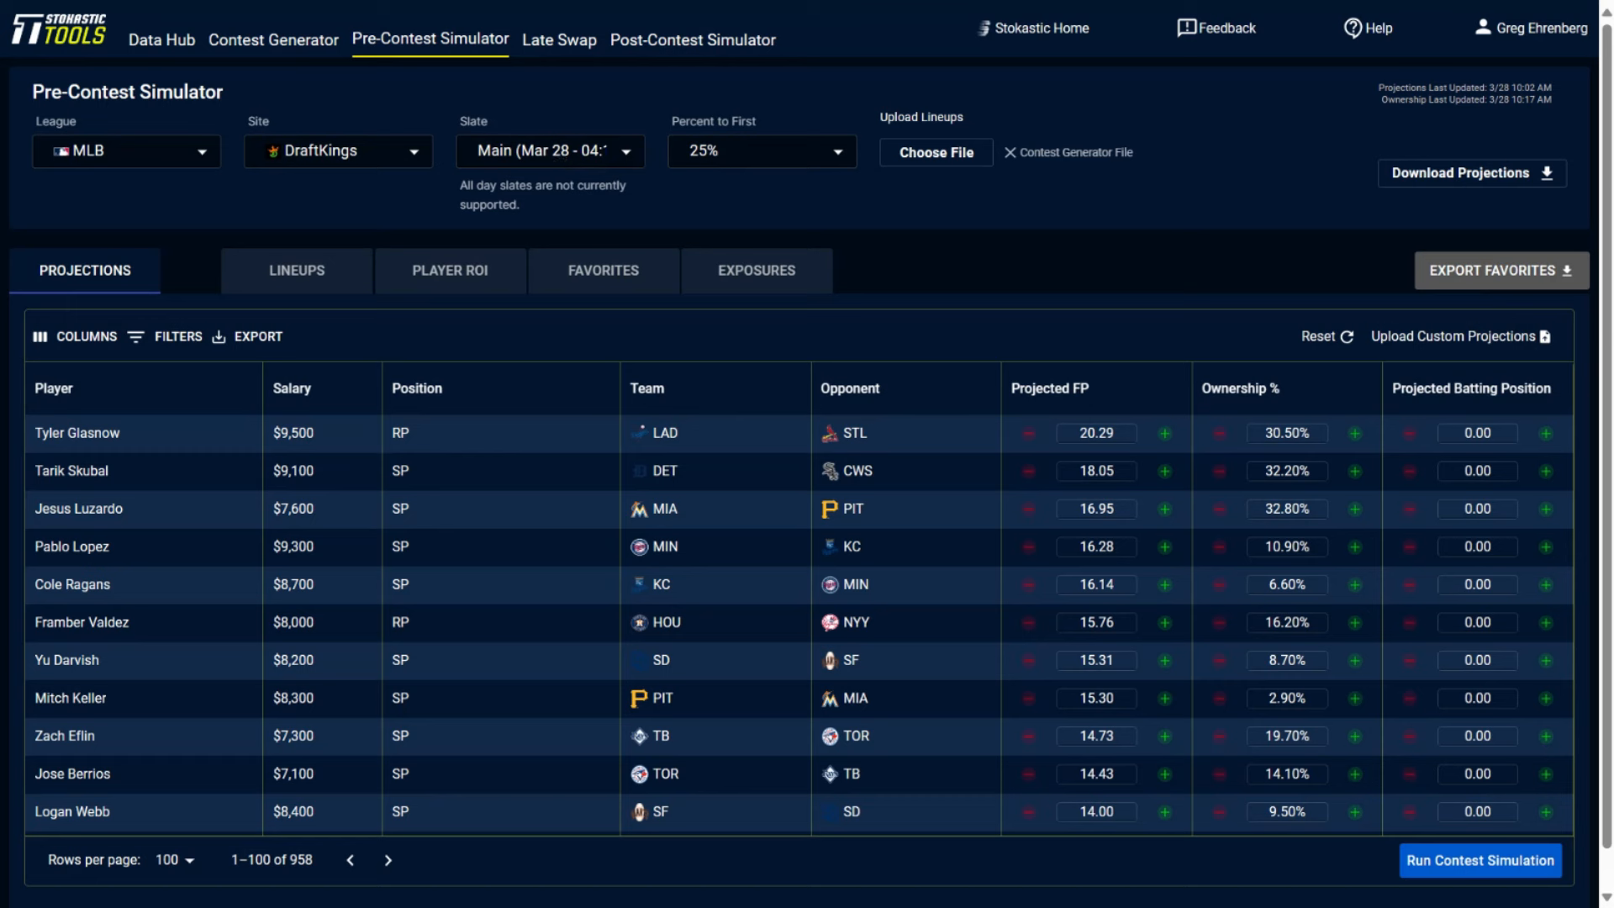
Step: Set the percent to first to 20%, and view the upload options for custom projections without uploading a file
left_click(713, 157)
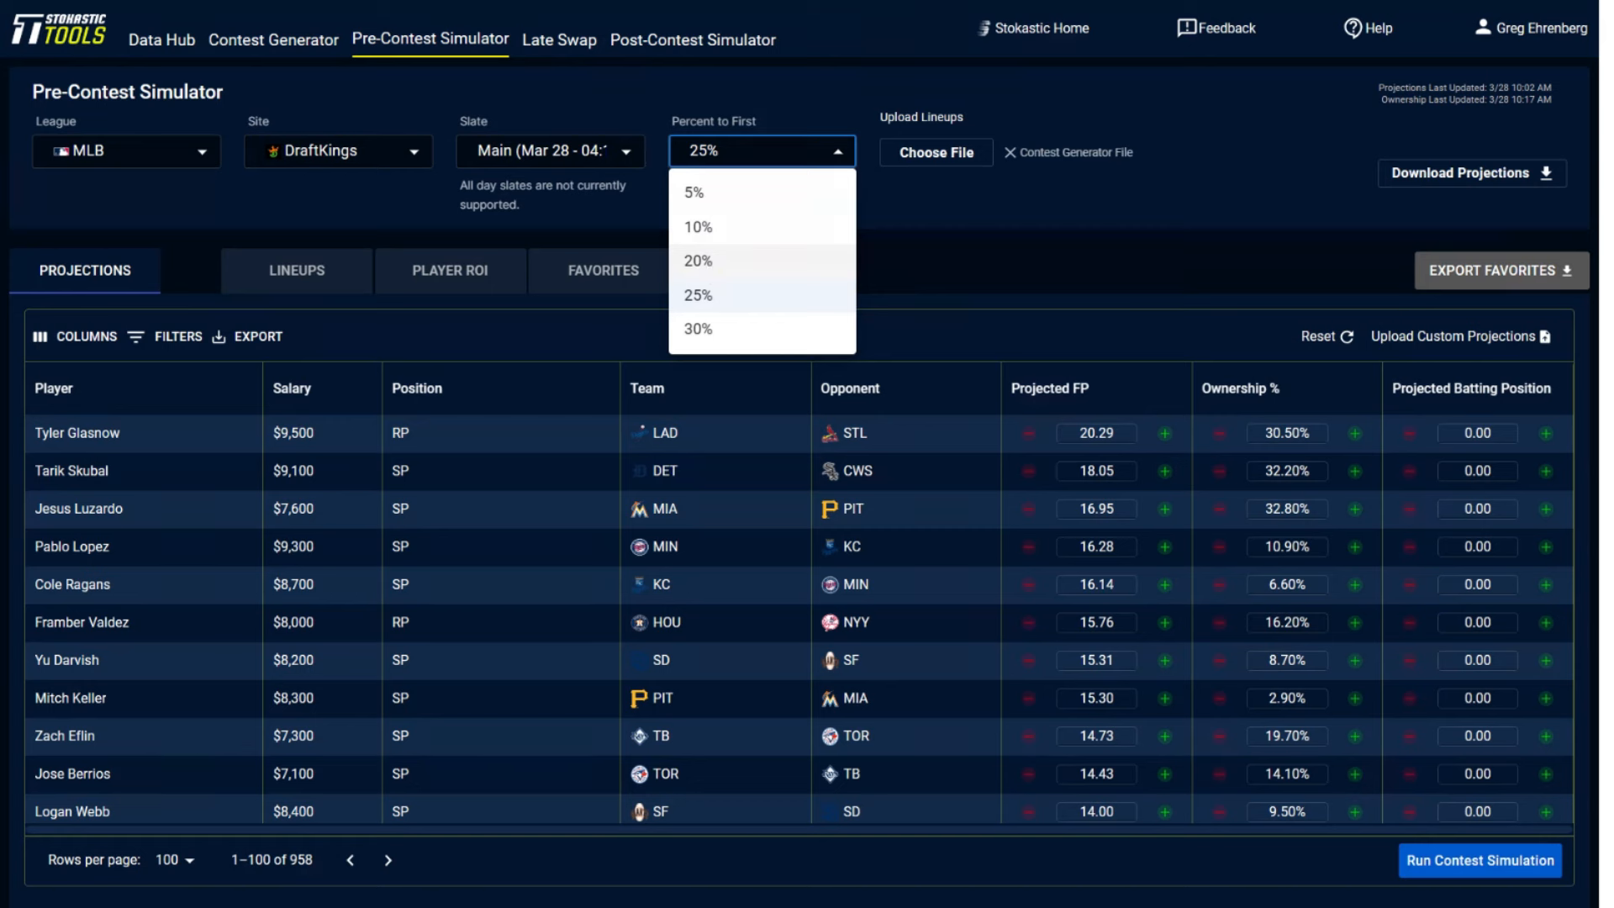
left_click(710, 263)
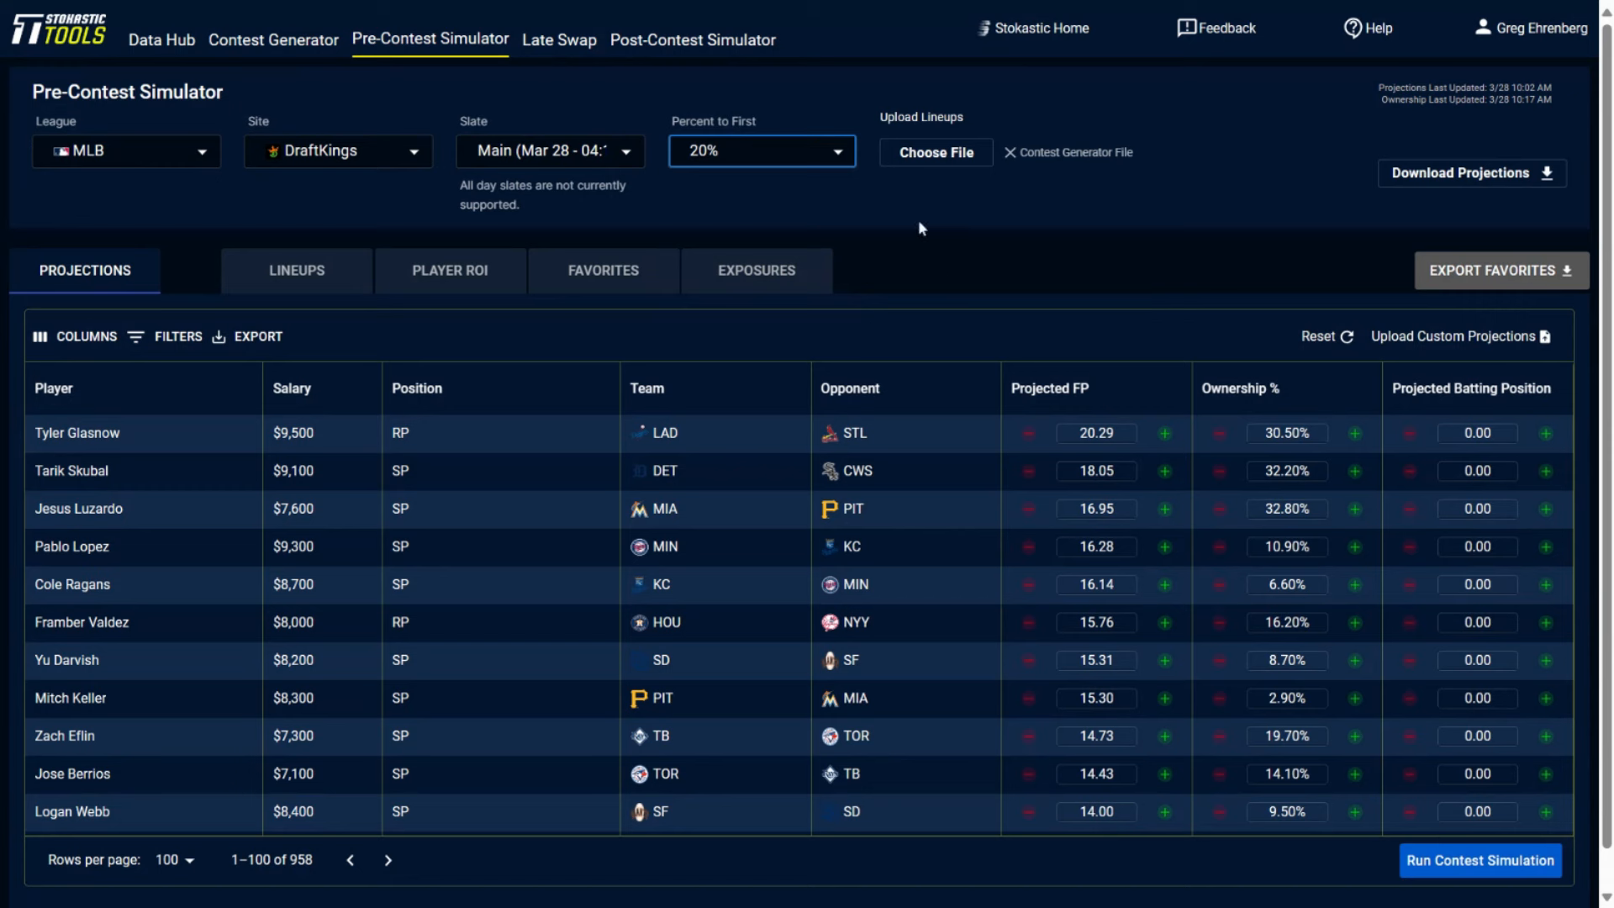
left_click(1437, 340)
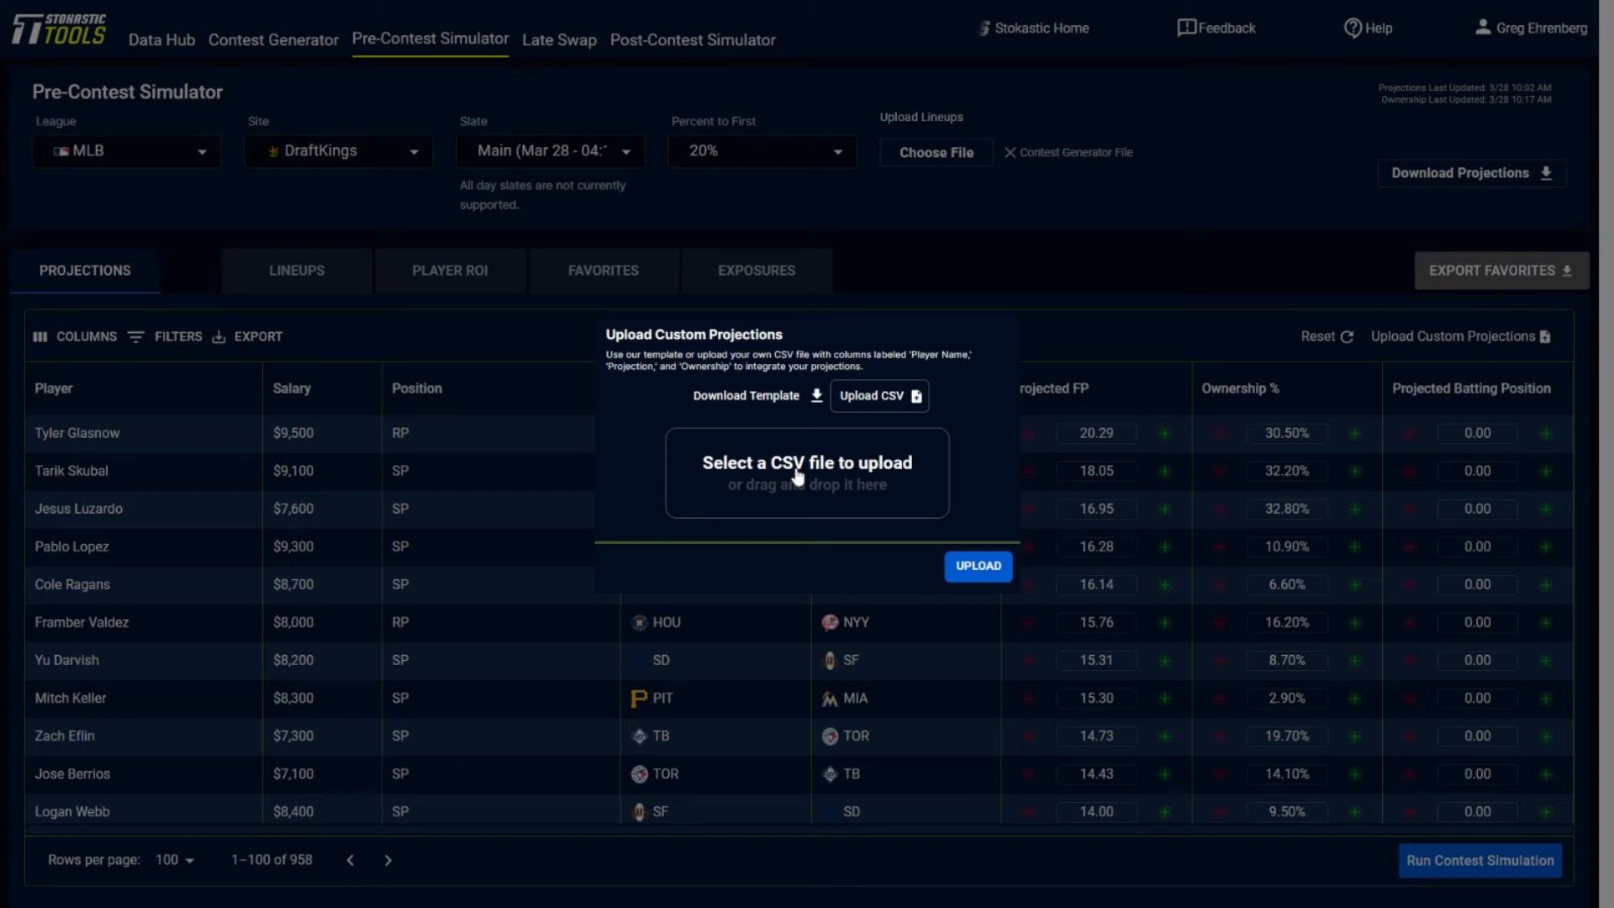
left_click(1058, 303)
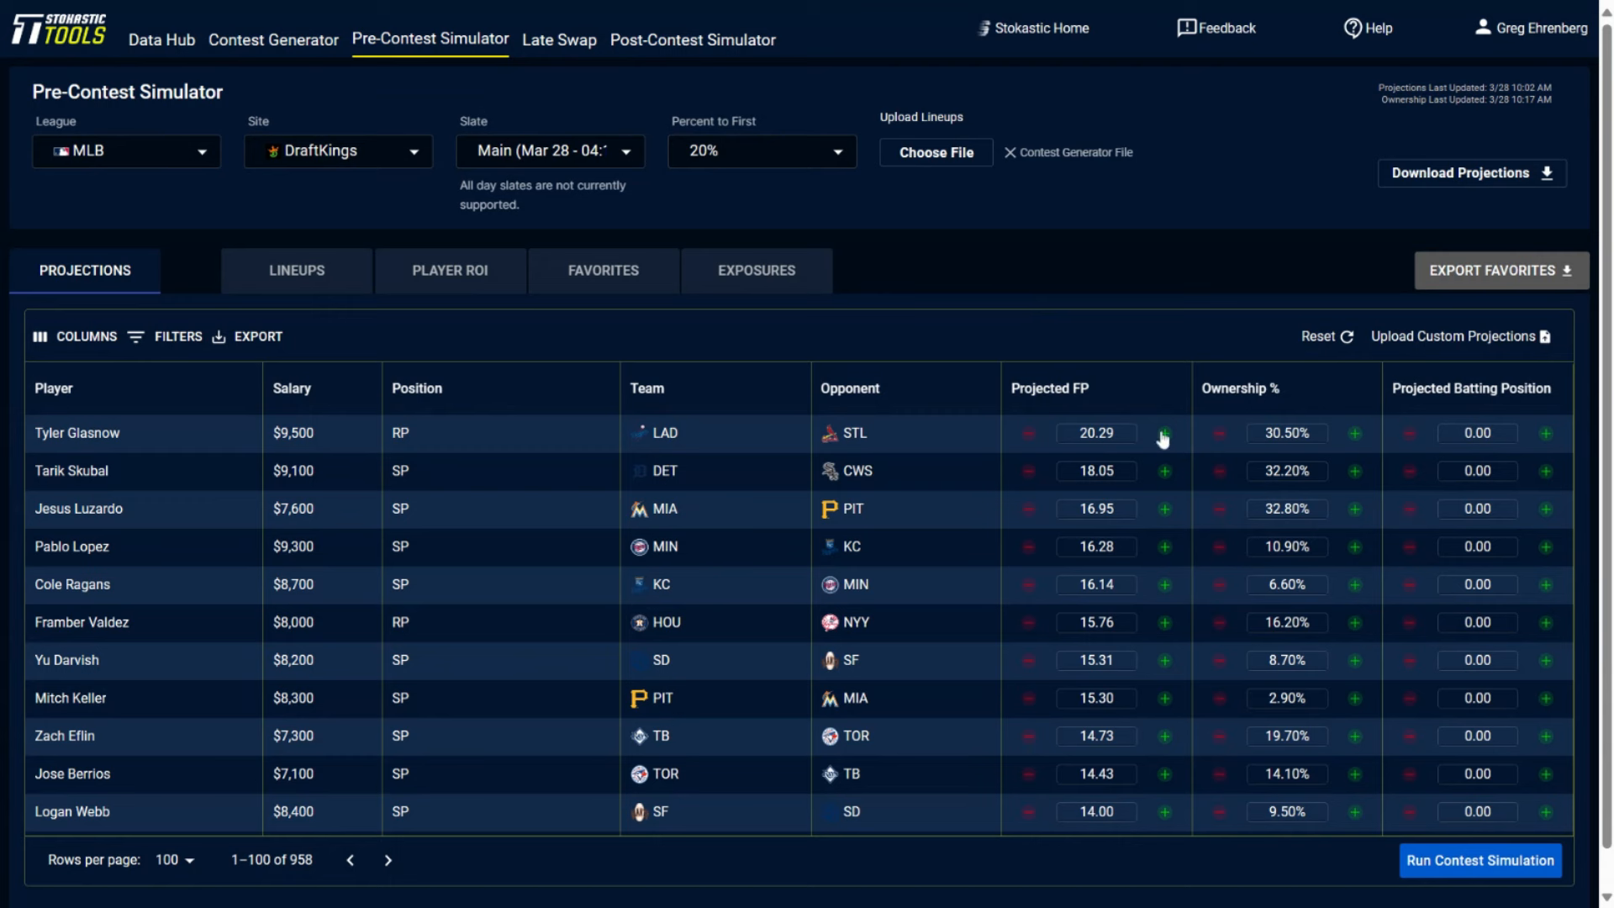
Step: Try Tyler Glasnow's projected FP at 22 and reset it, and raise it to 21.29 and lower it back again
double_click(1097, 433)
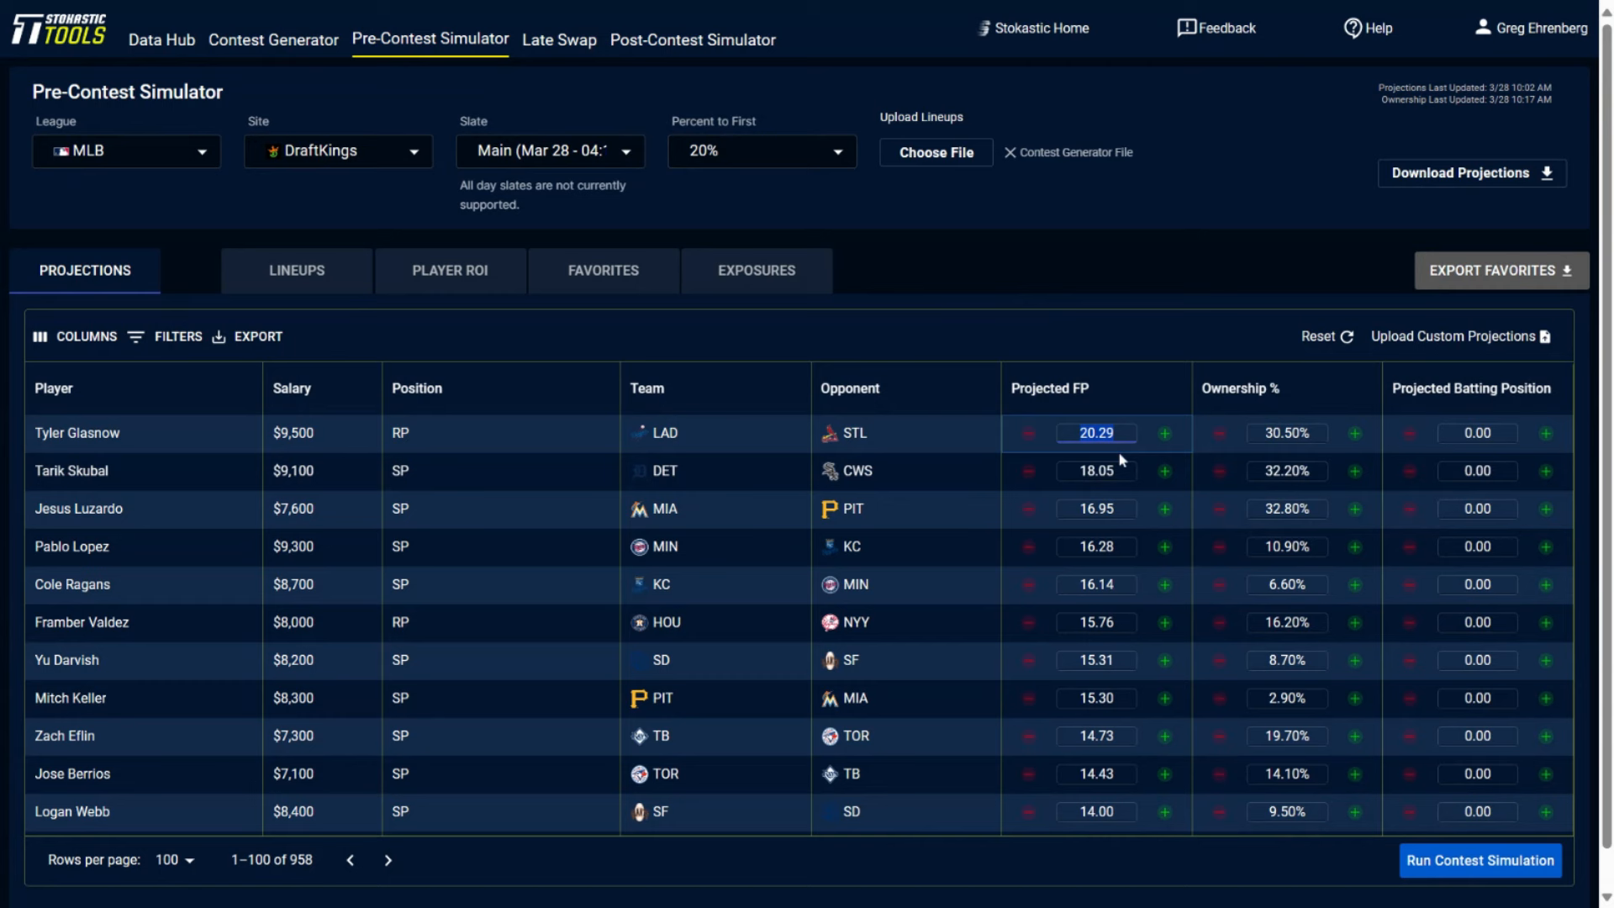
type("22")
left_click(1180, 332)
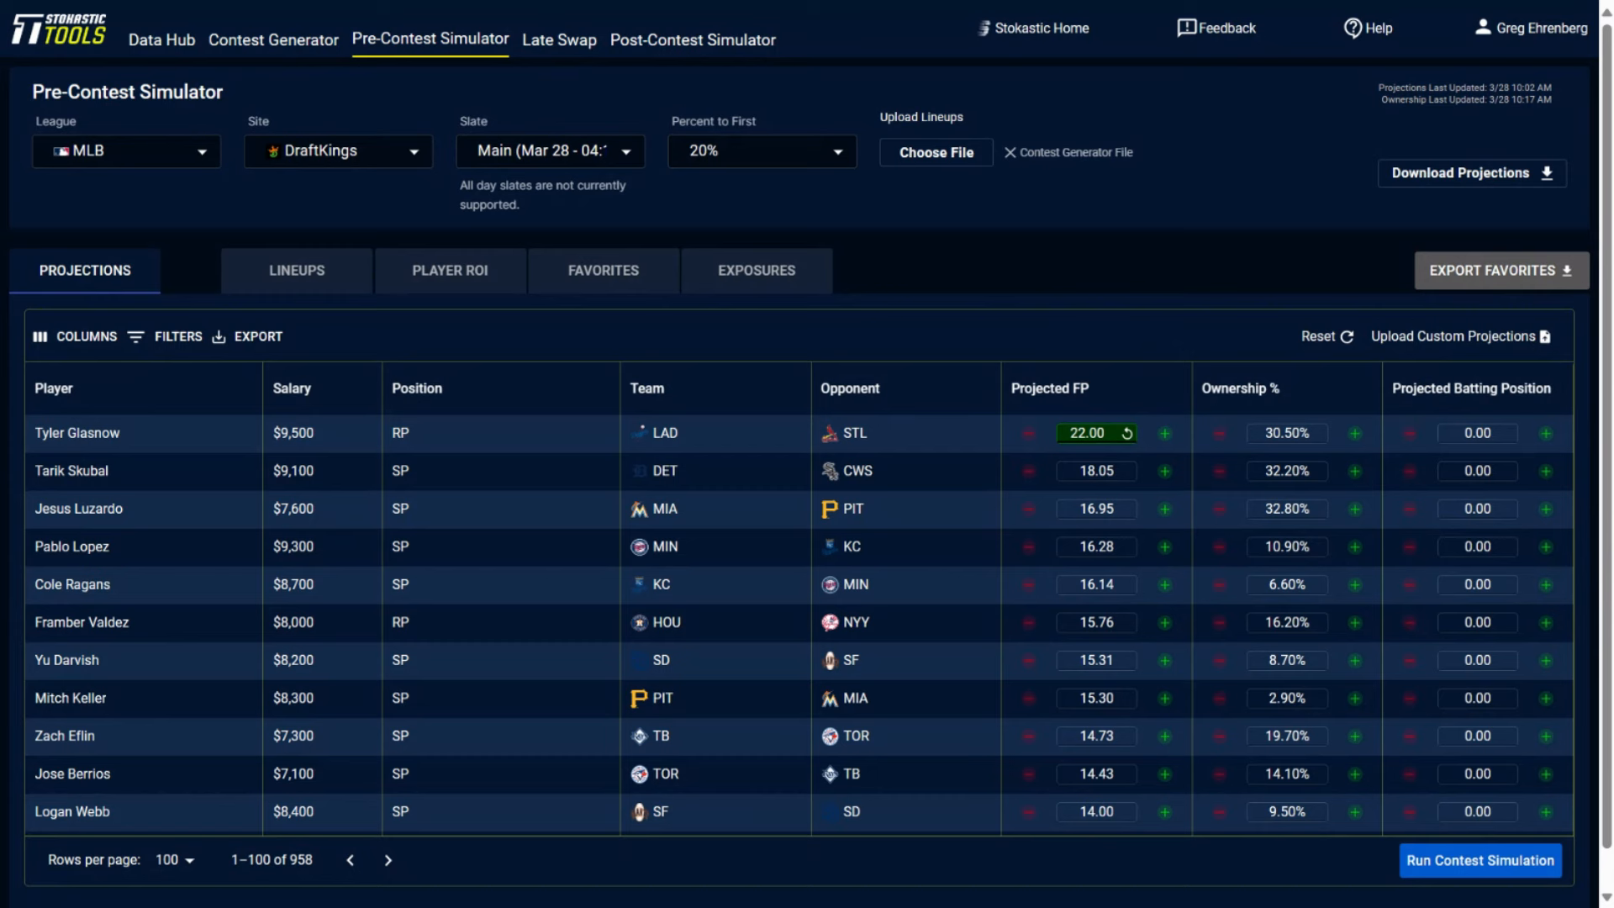
left_click(1127, 433)
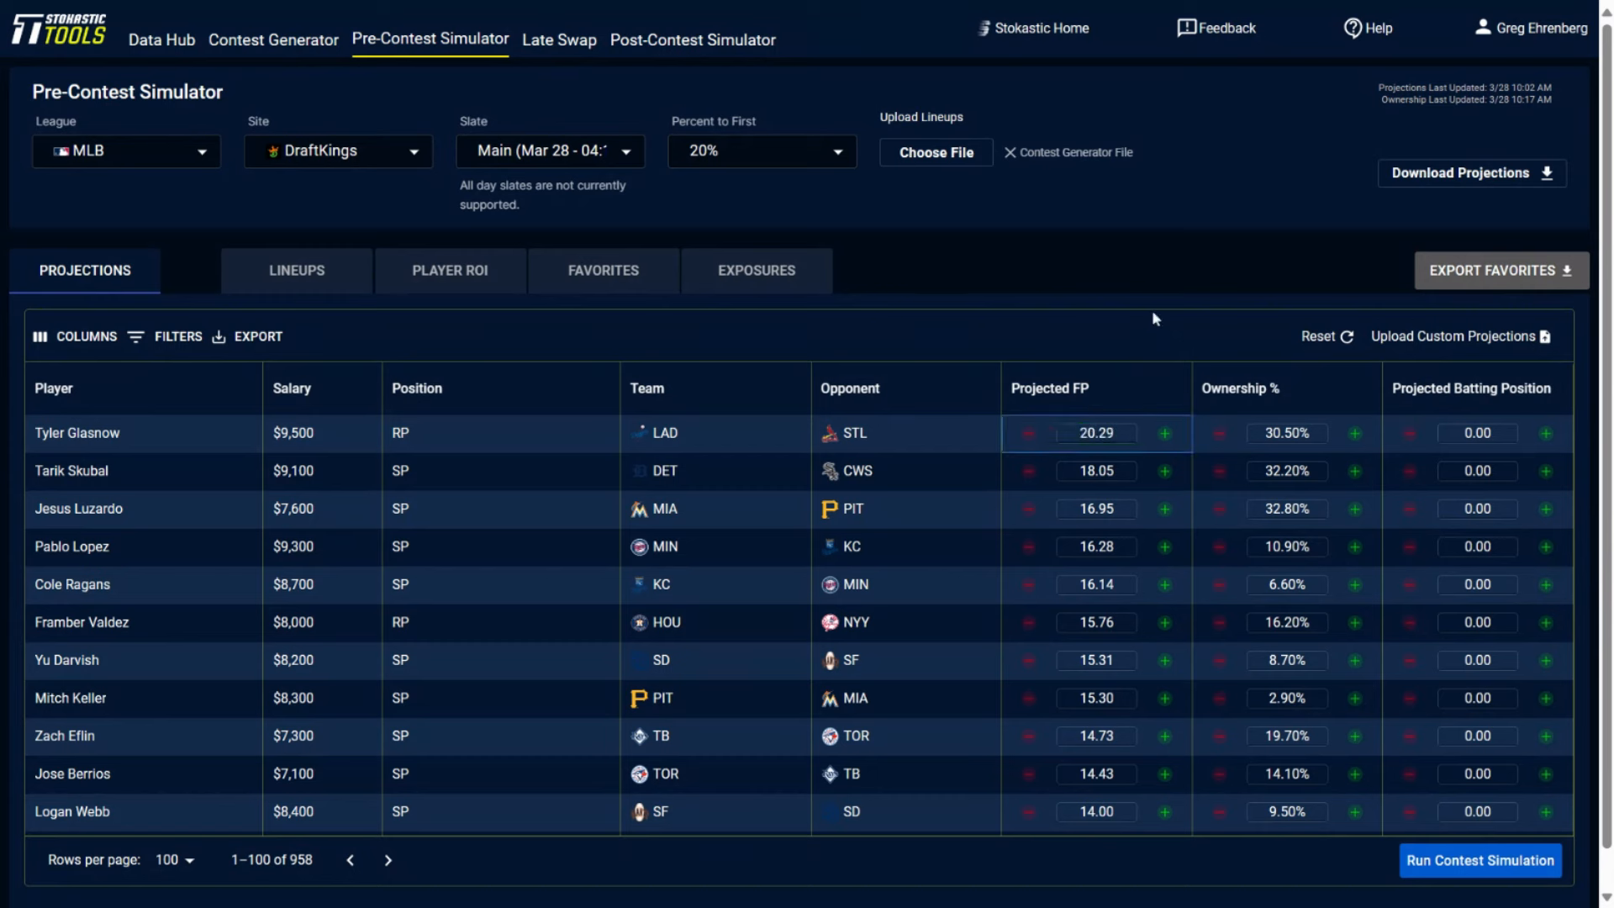
left_click(1165, 434)
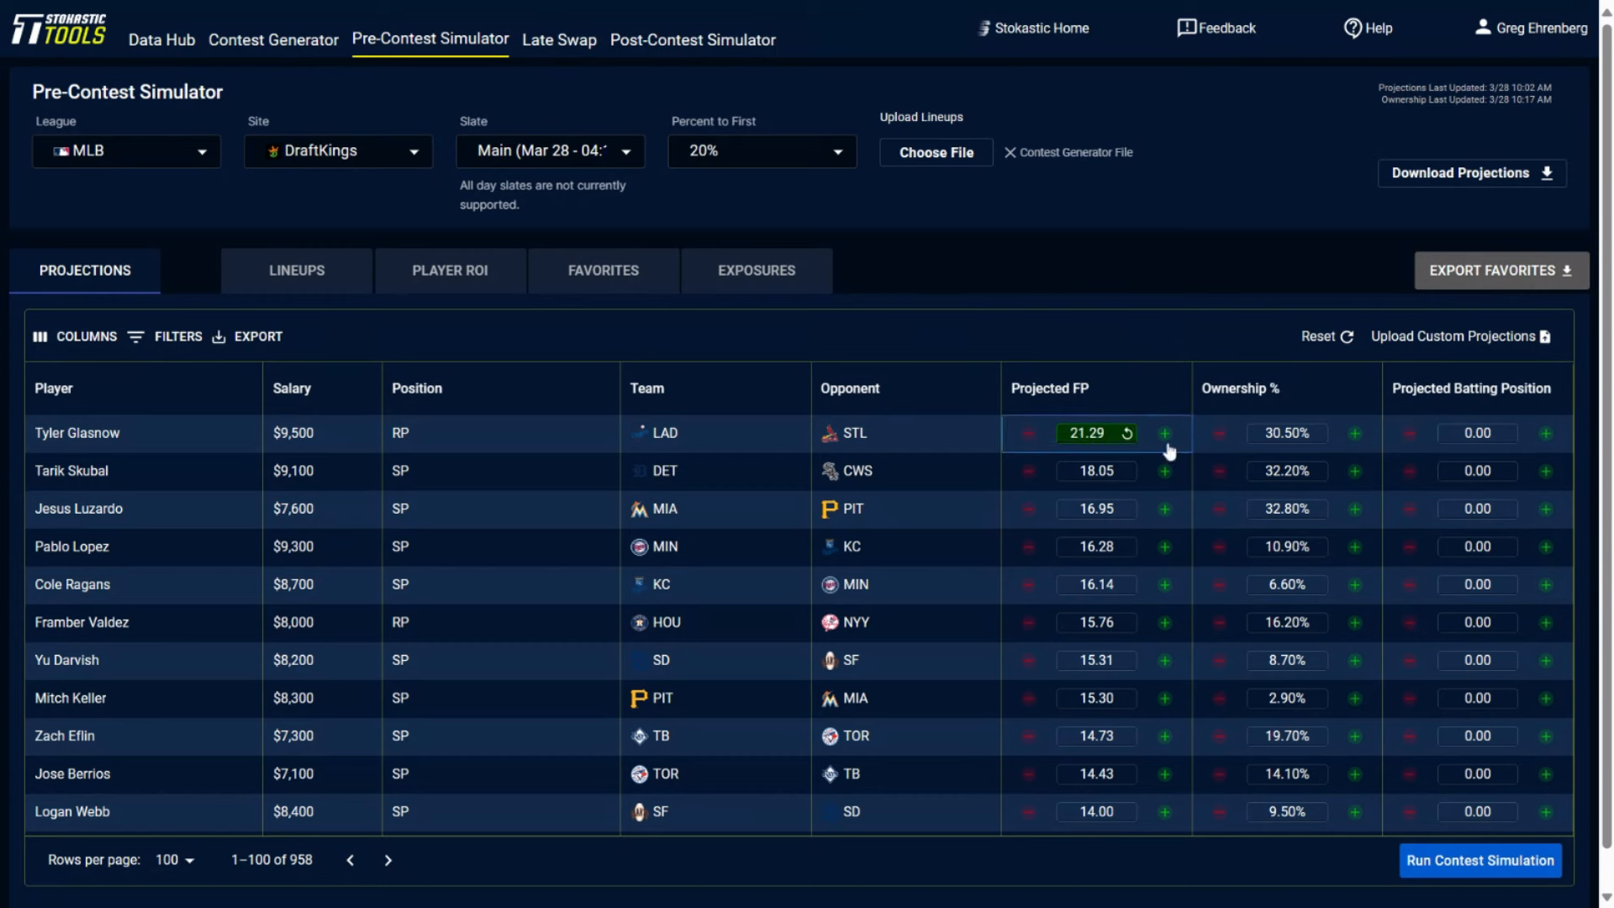
left_click(1029, 434)
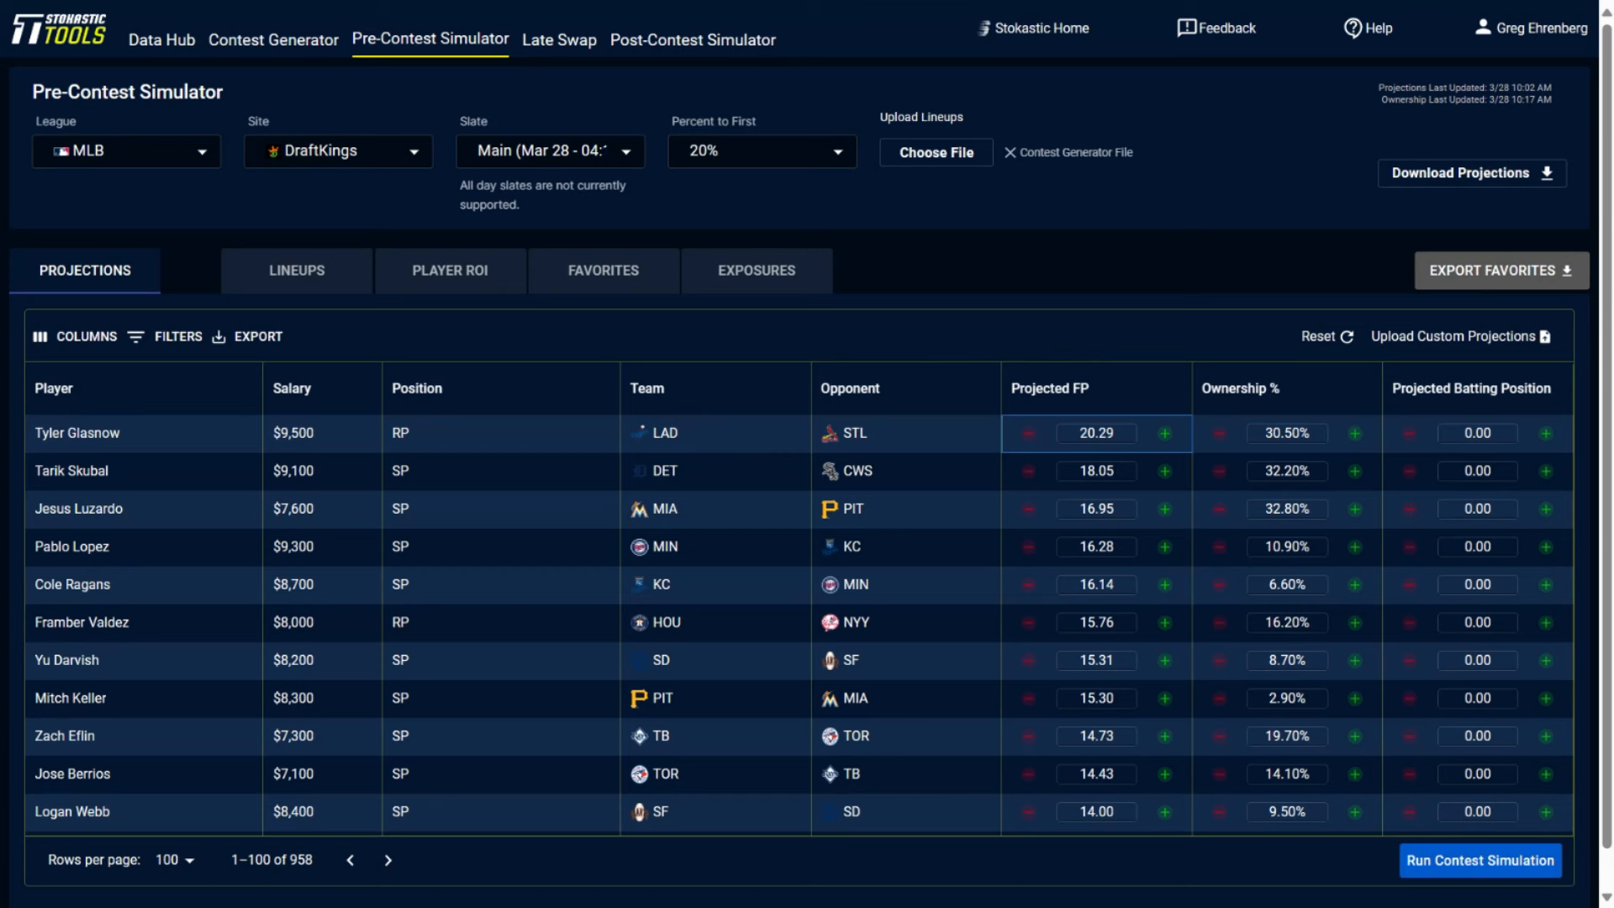
Step: Run the contest simulation and check the percent to first choices, keeping 20%
left_click(1422, 876)
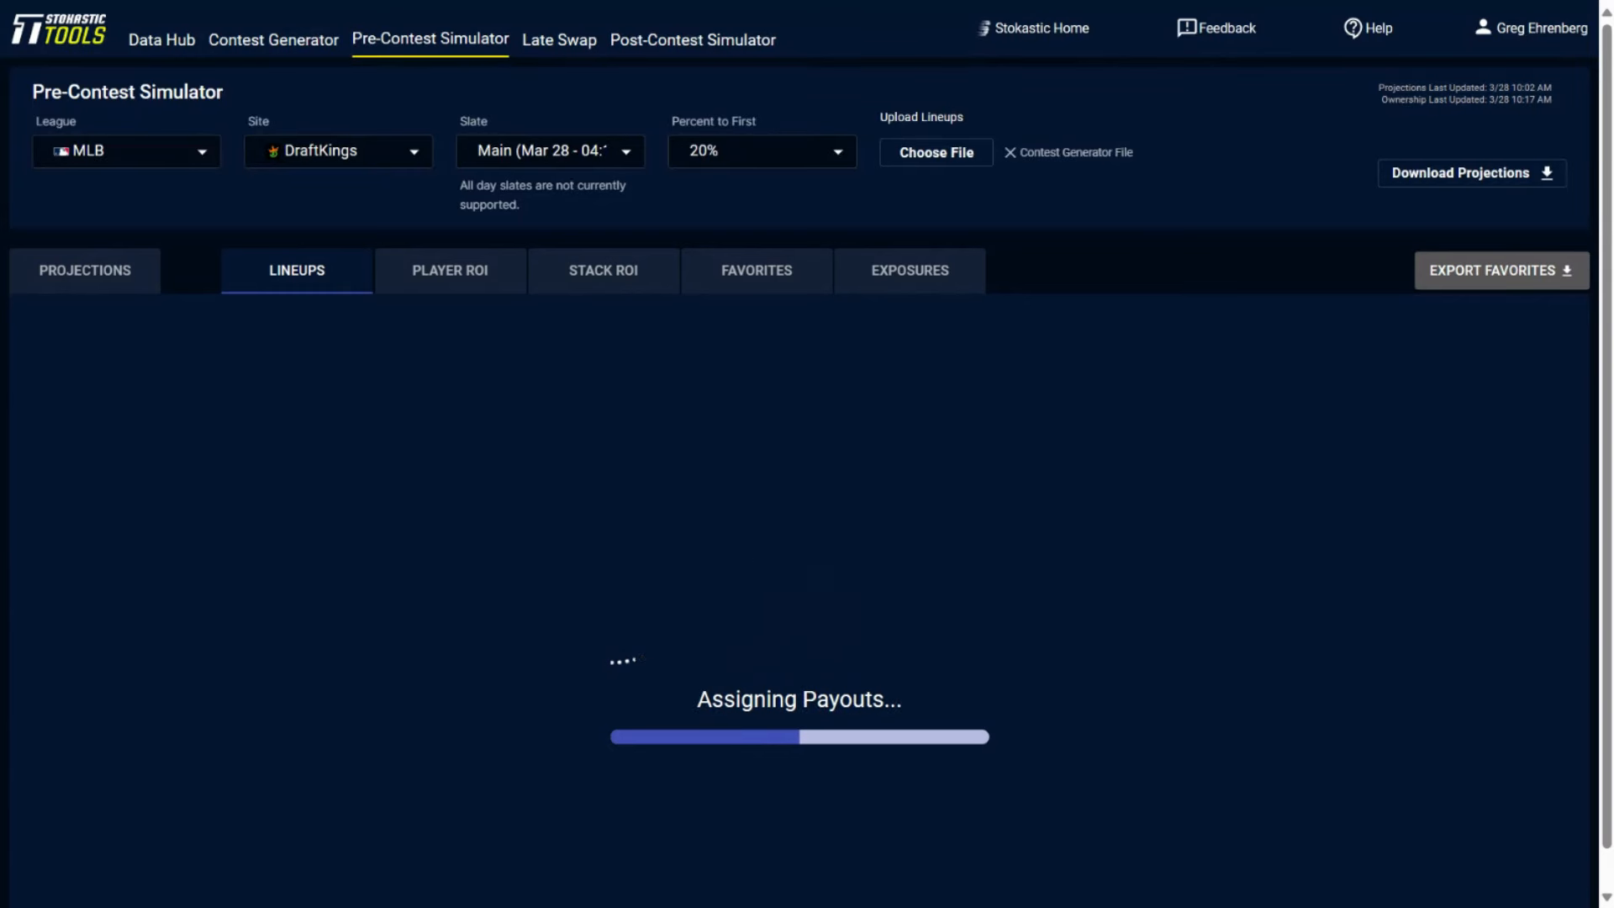
left_click(721, 161)
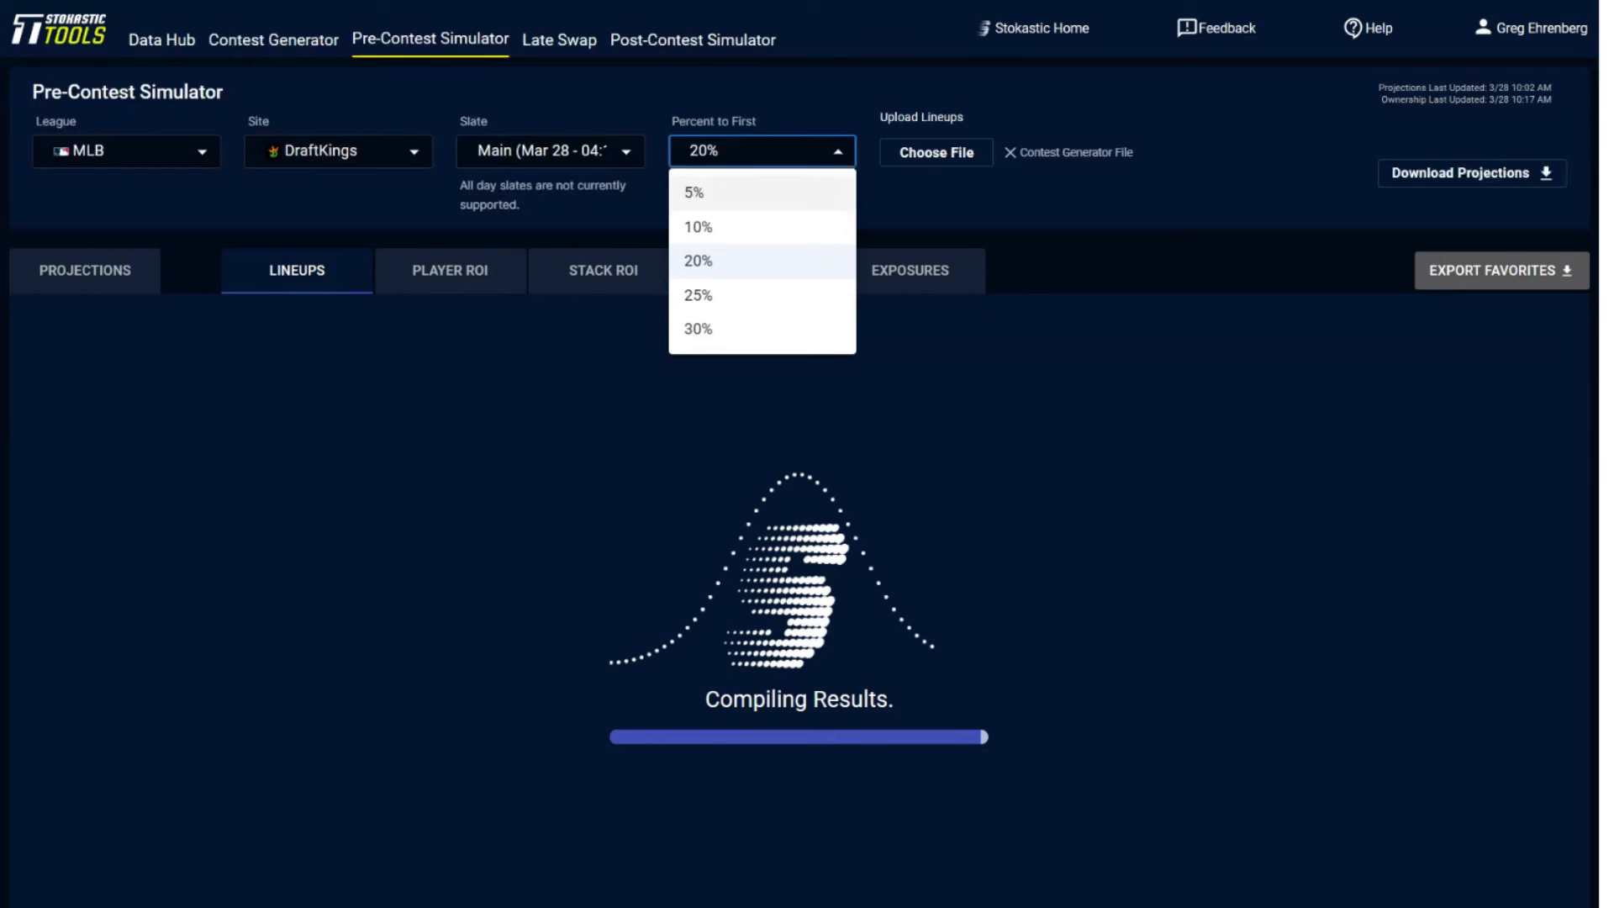
left_click(1042, 269)
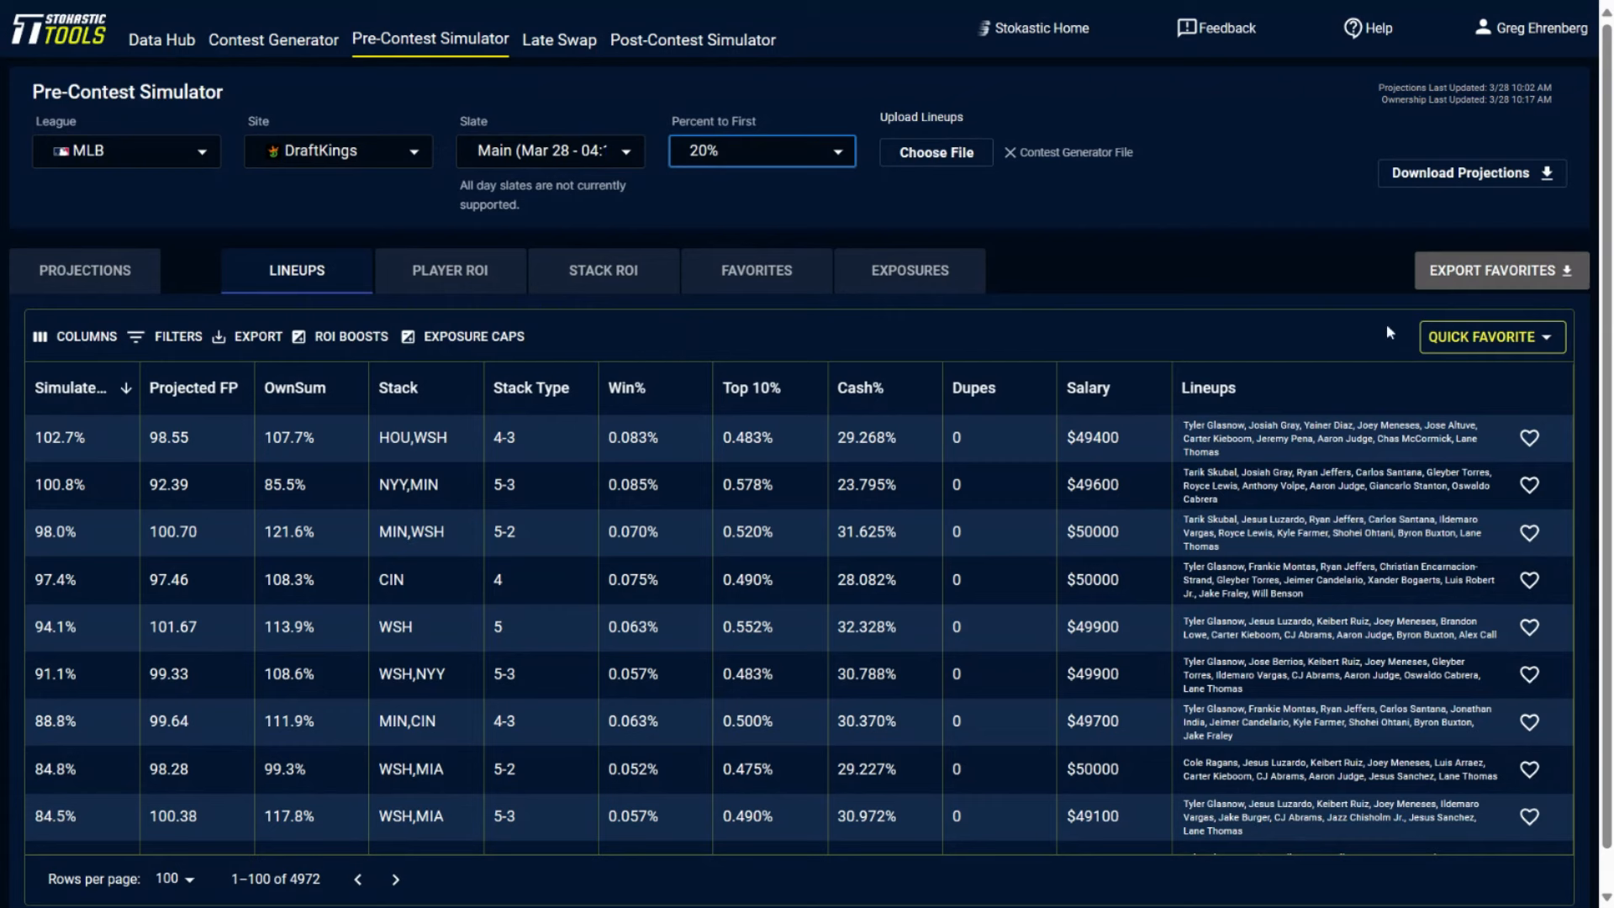
Step: Favorite the top 150 lineups from the simulation results
left_click(1443, 341)
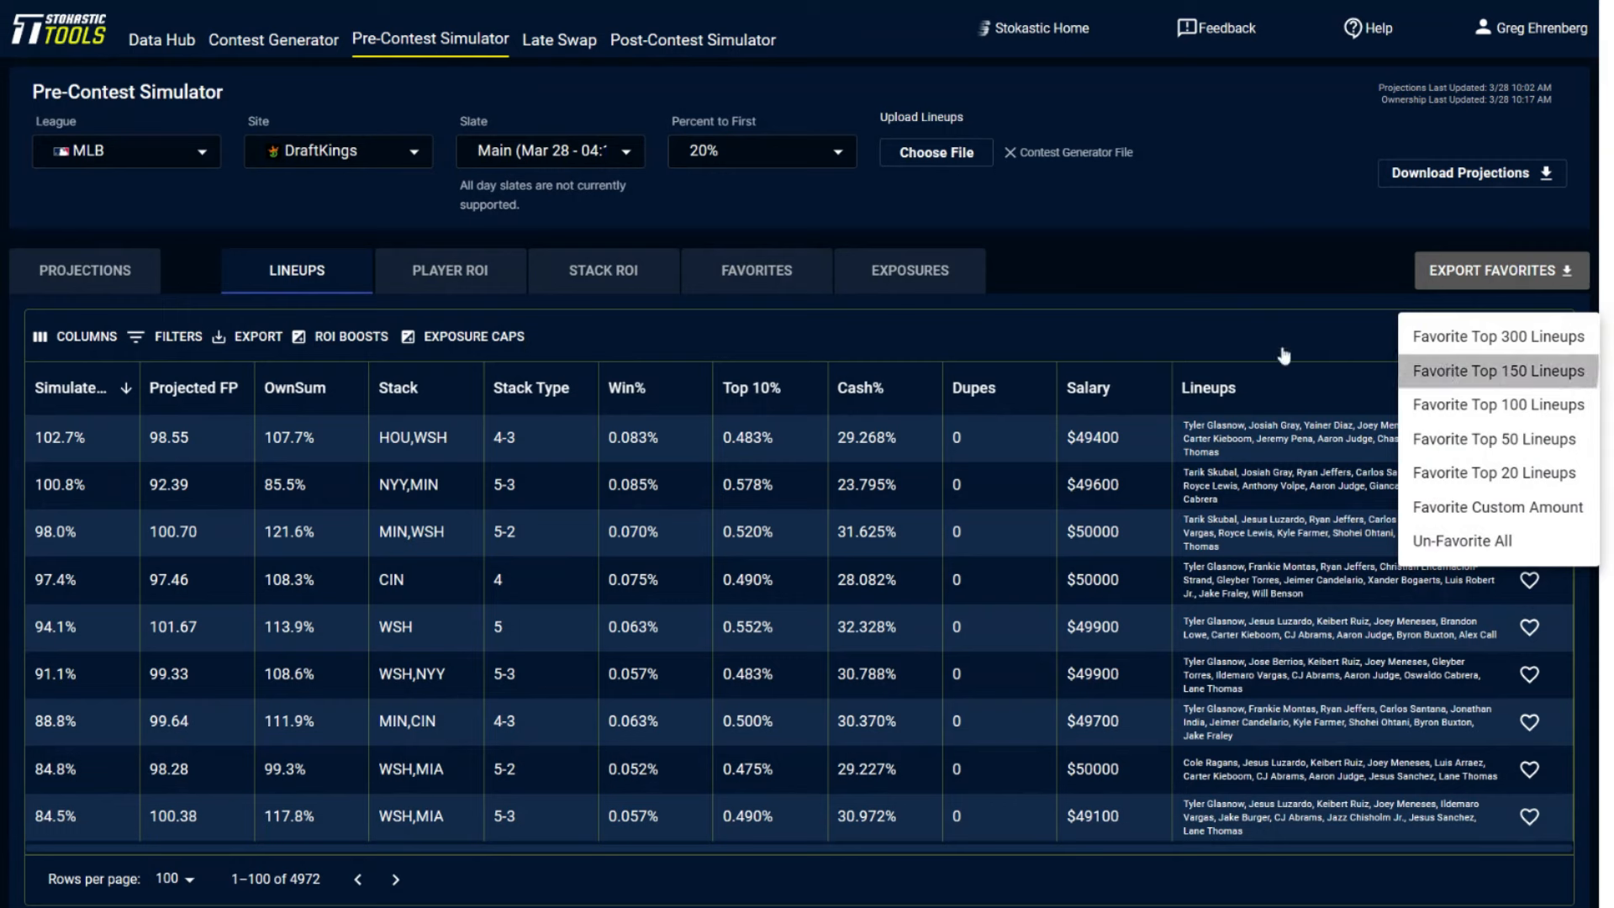
left_click(1447, 370)
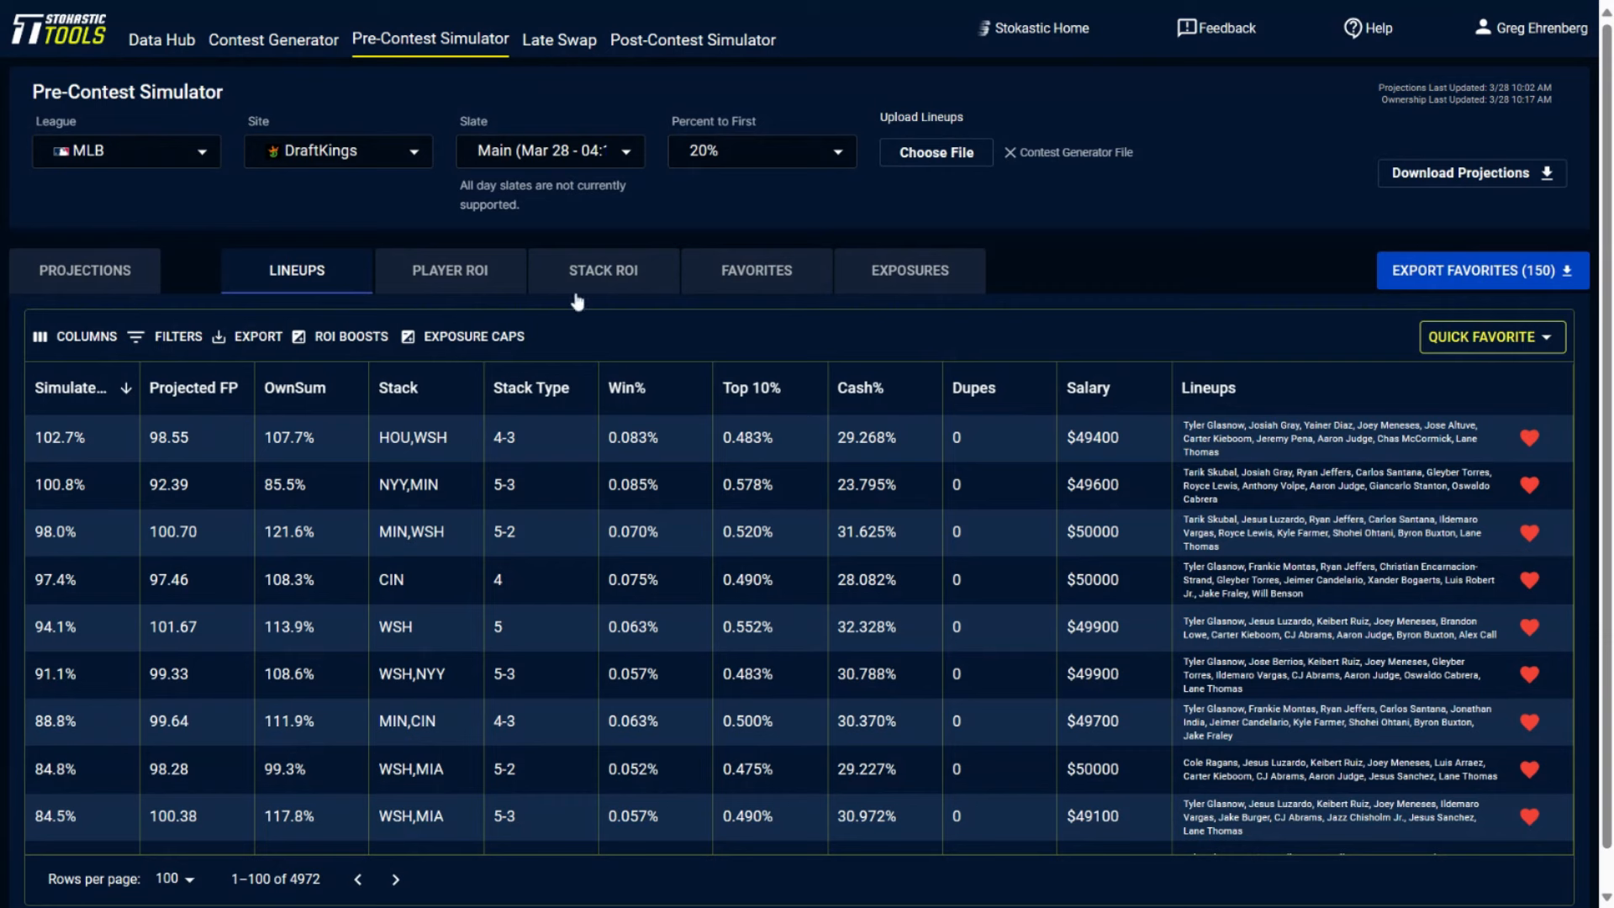
Step: Check the player ROI, and sort the team stack ROI by 3 man, 4 man and 5 man stacks in descending order
left_click(499, 288)
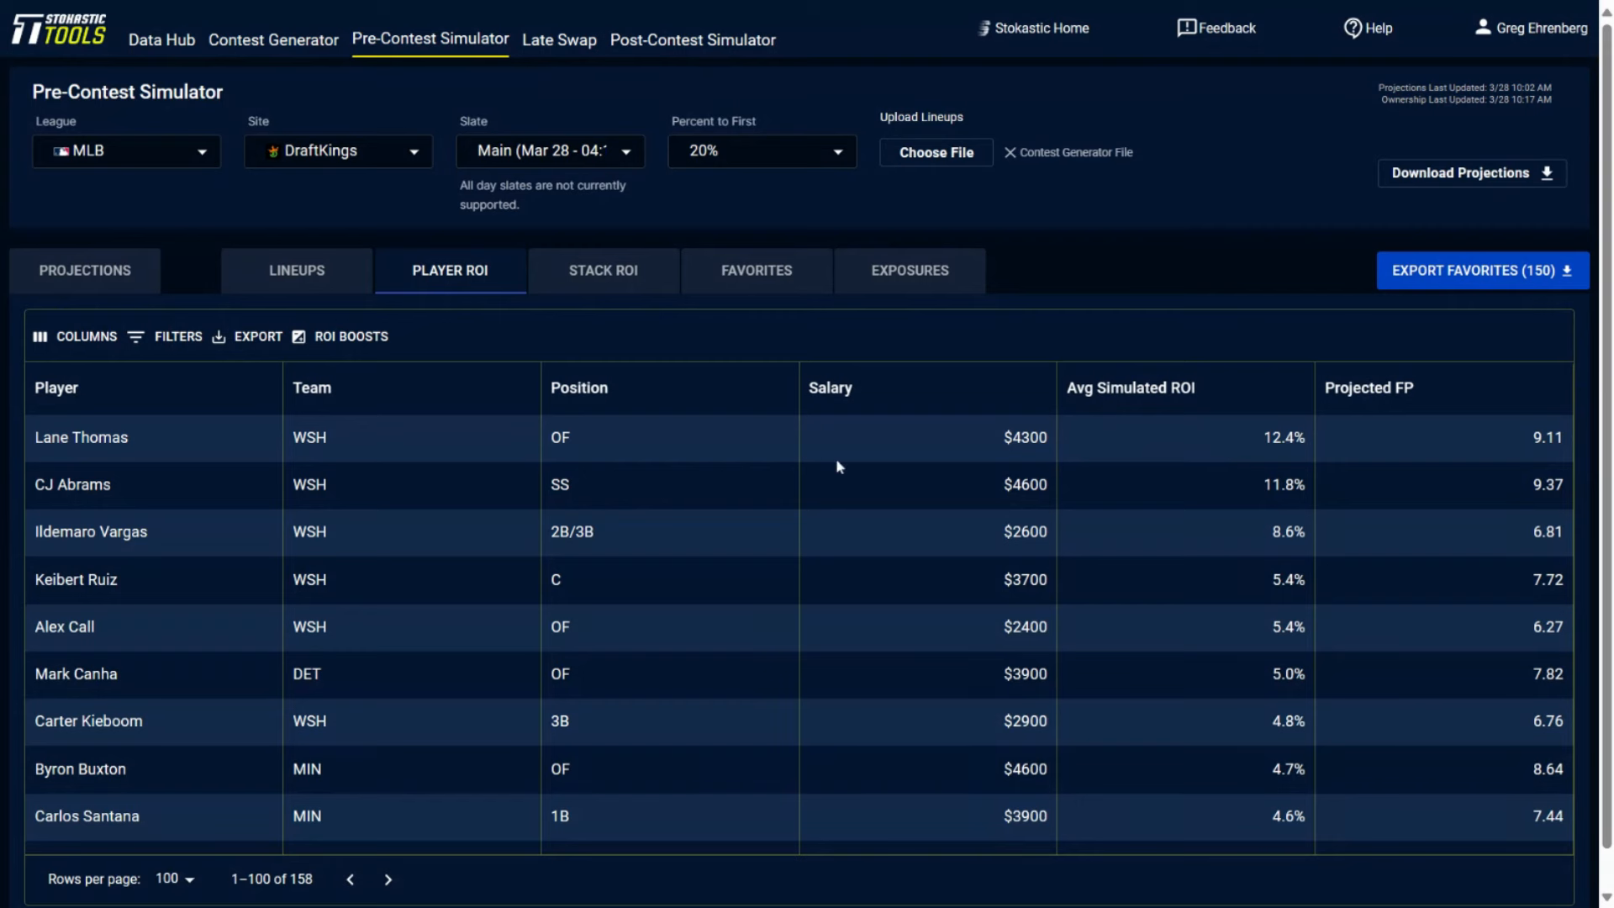
left_click(643, 271)
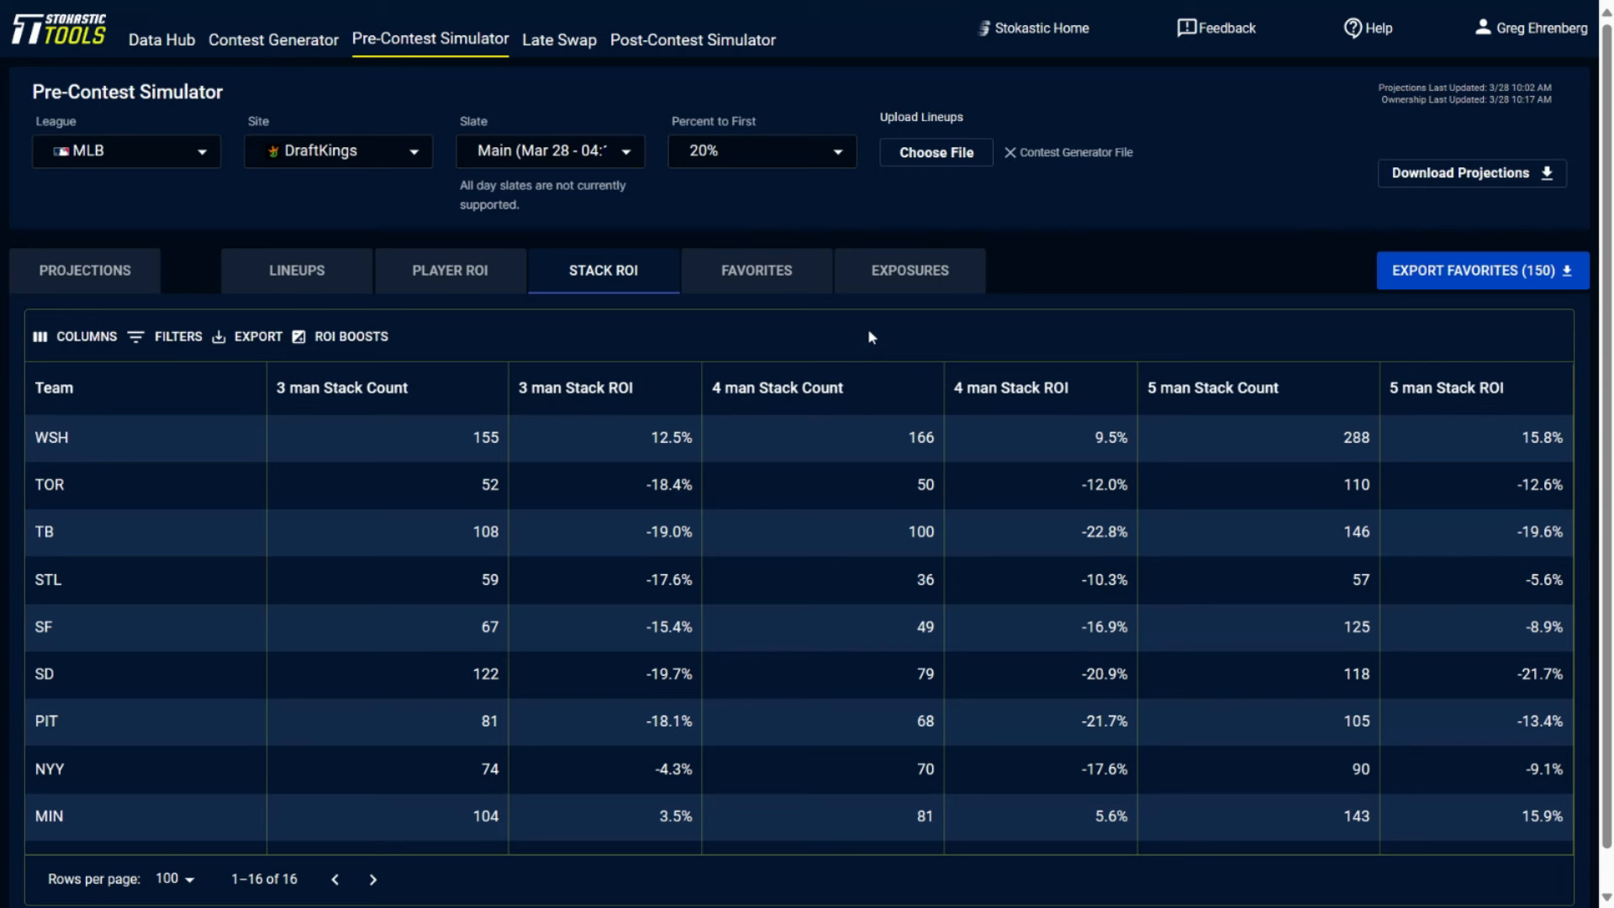
left_click(605, 387)
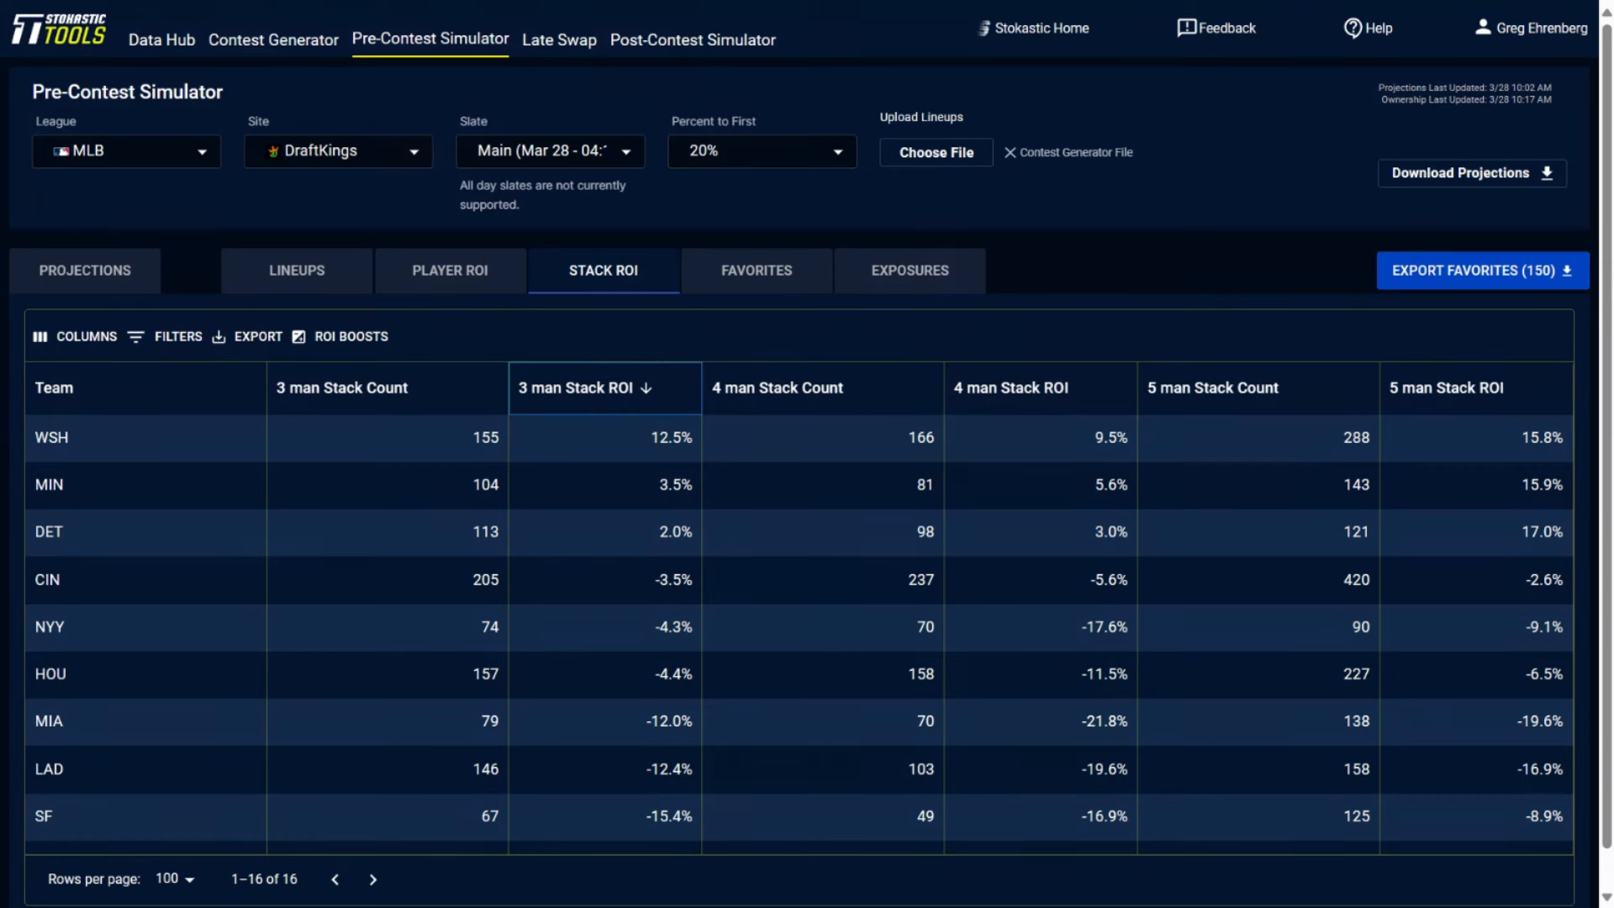
left_click(988, 390)
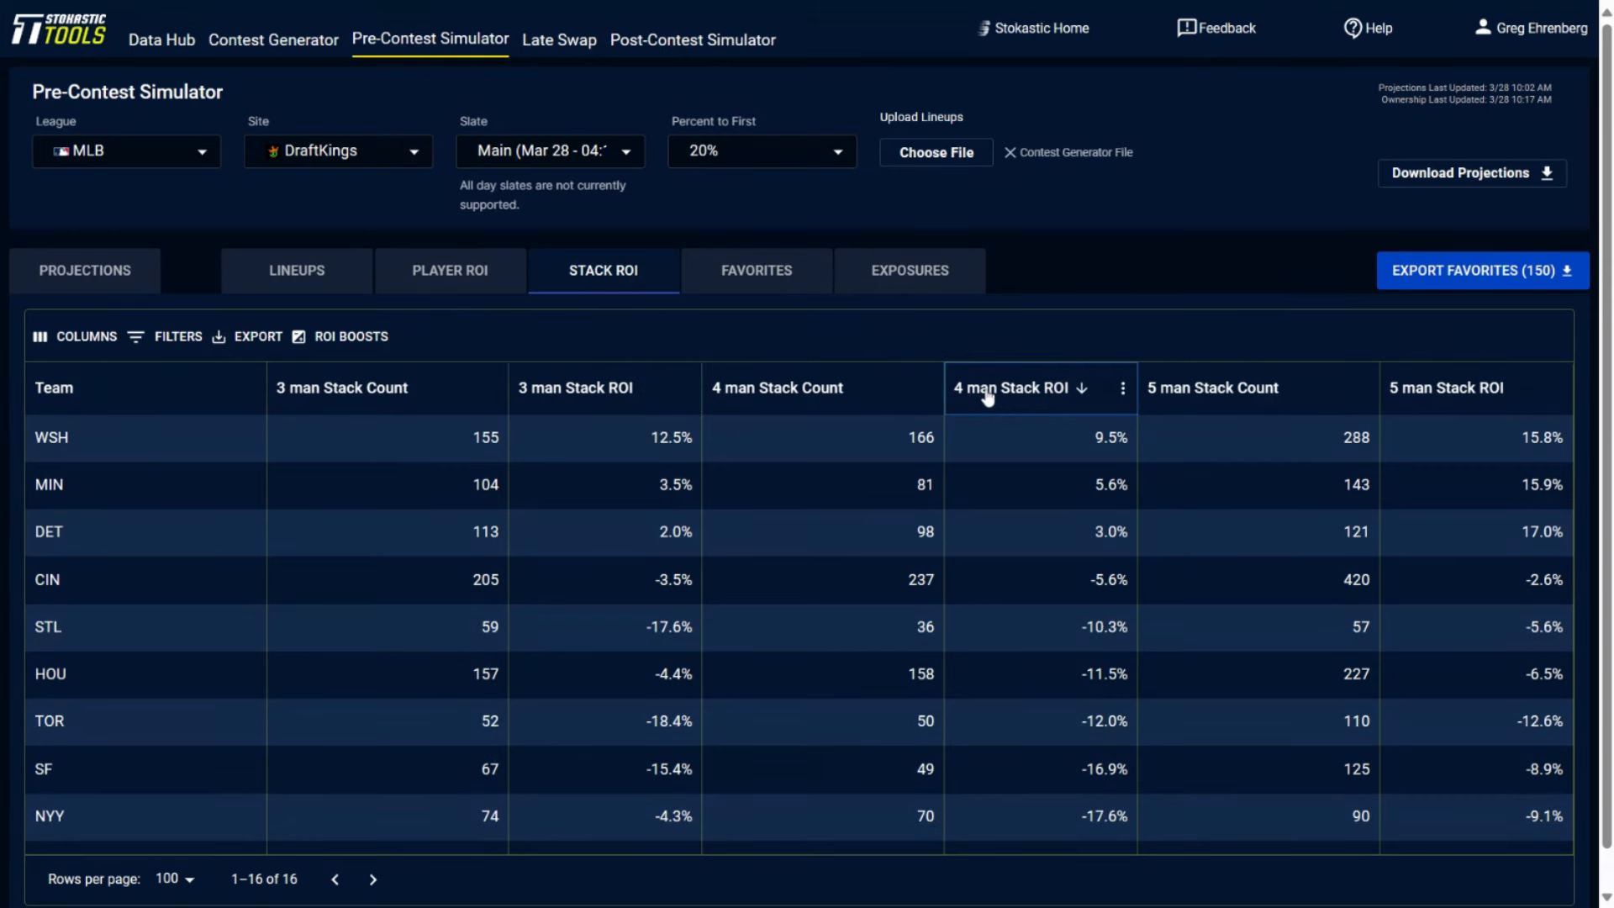
left_click(1452, 380)
left_click(1446, 385)
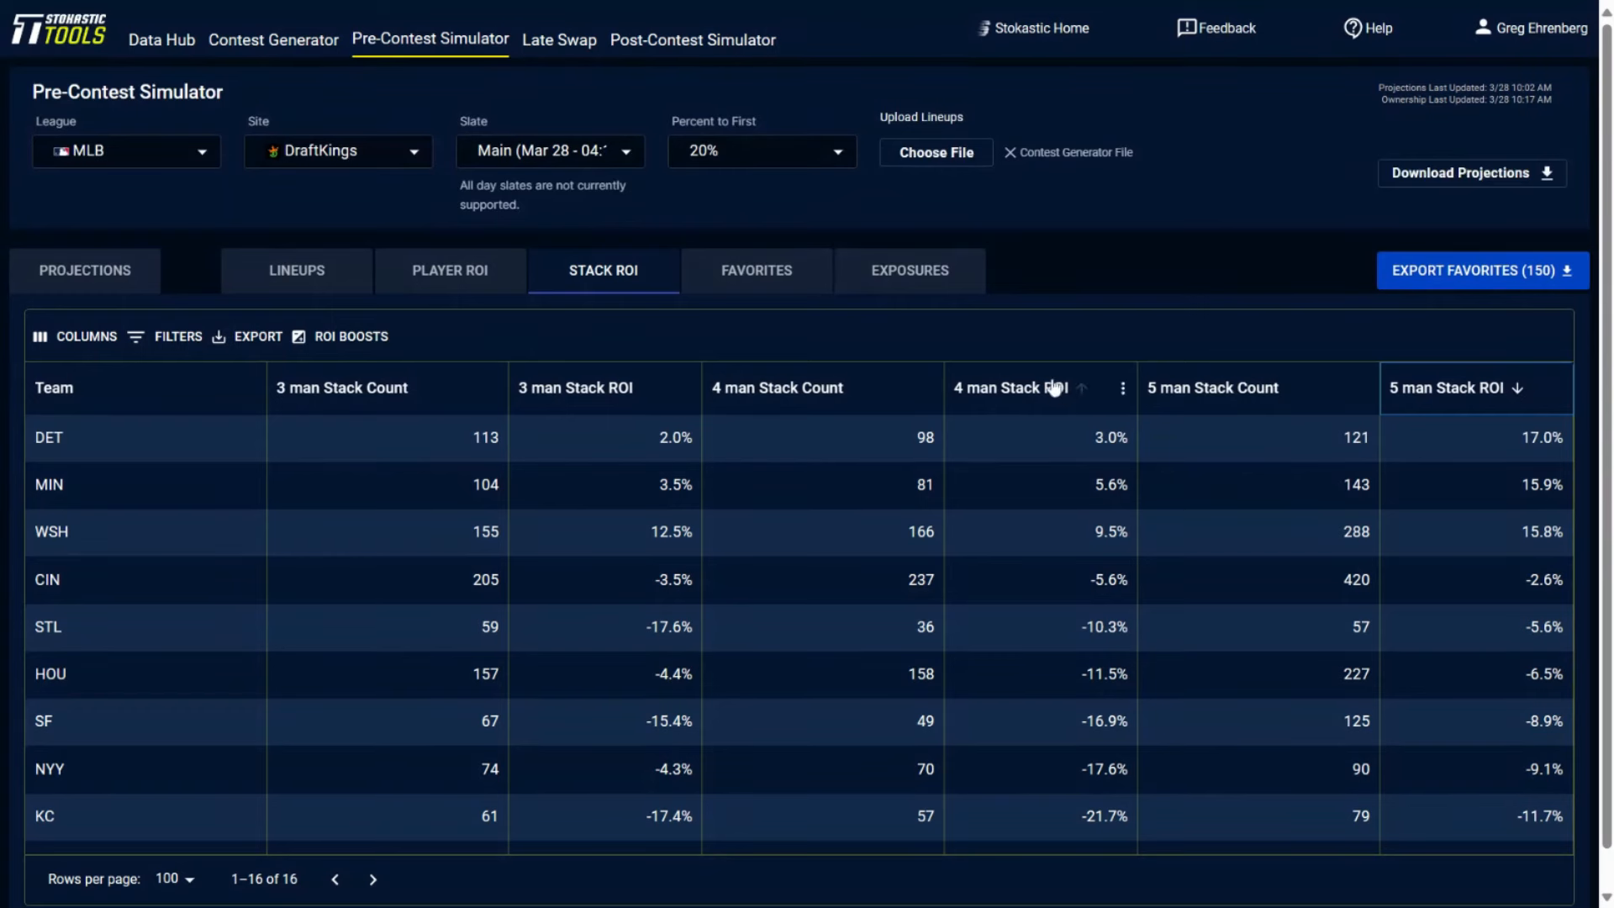
Step: View the favorited lineups, and compare the player exposures sorted by leverage in both ascending and descending order
left_click(744, 272)
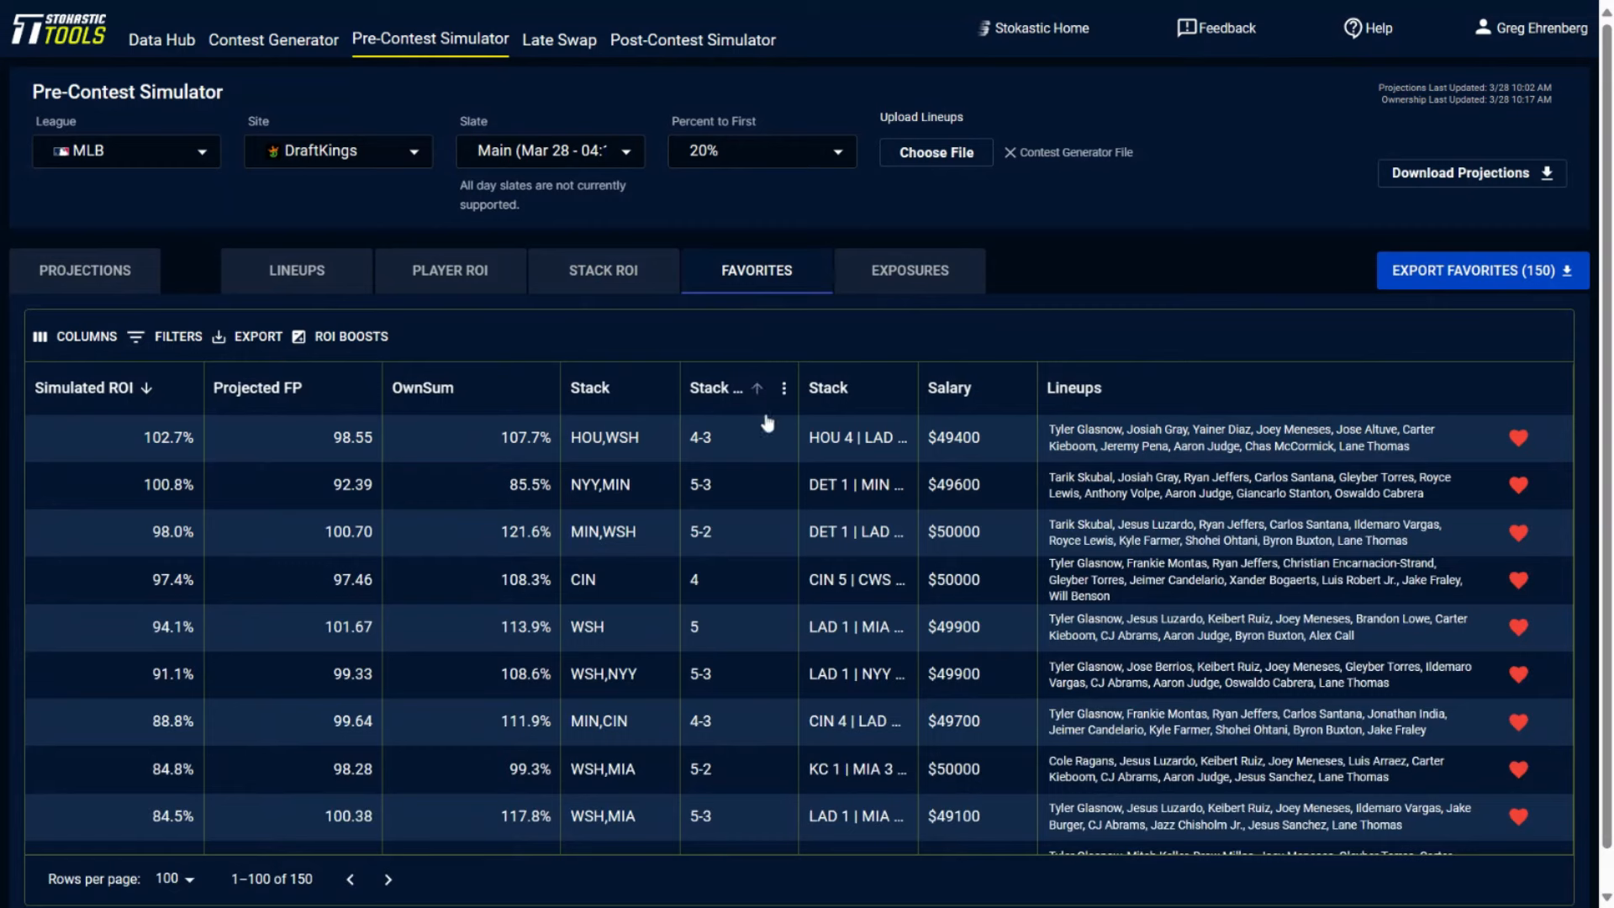
left_click(883, 299)
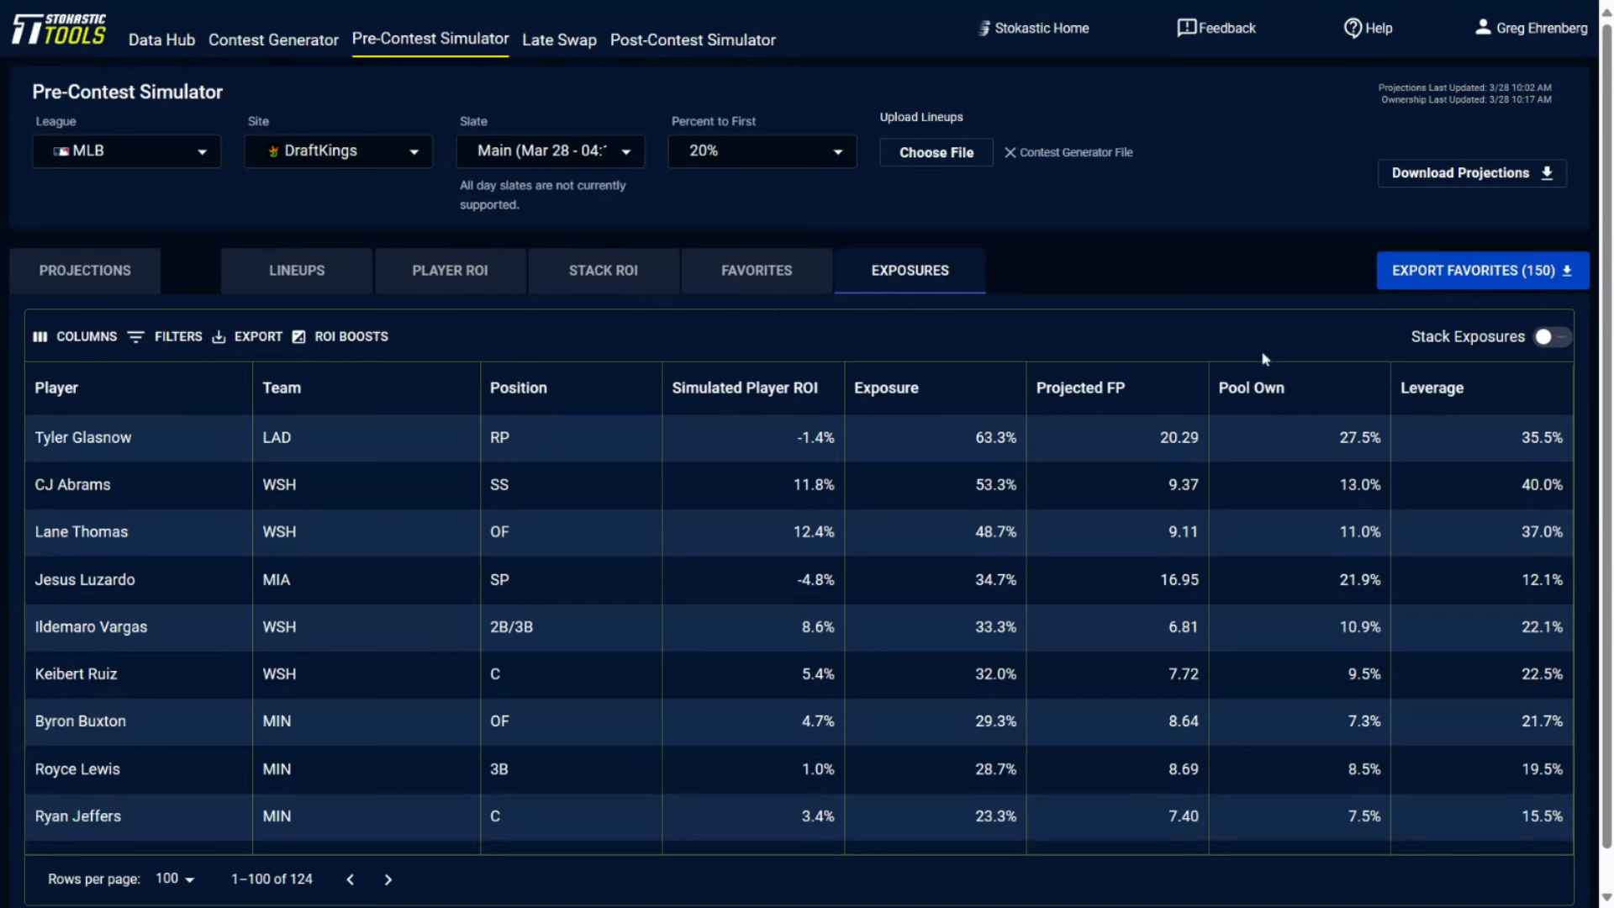
left_click(1439, 387)
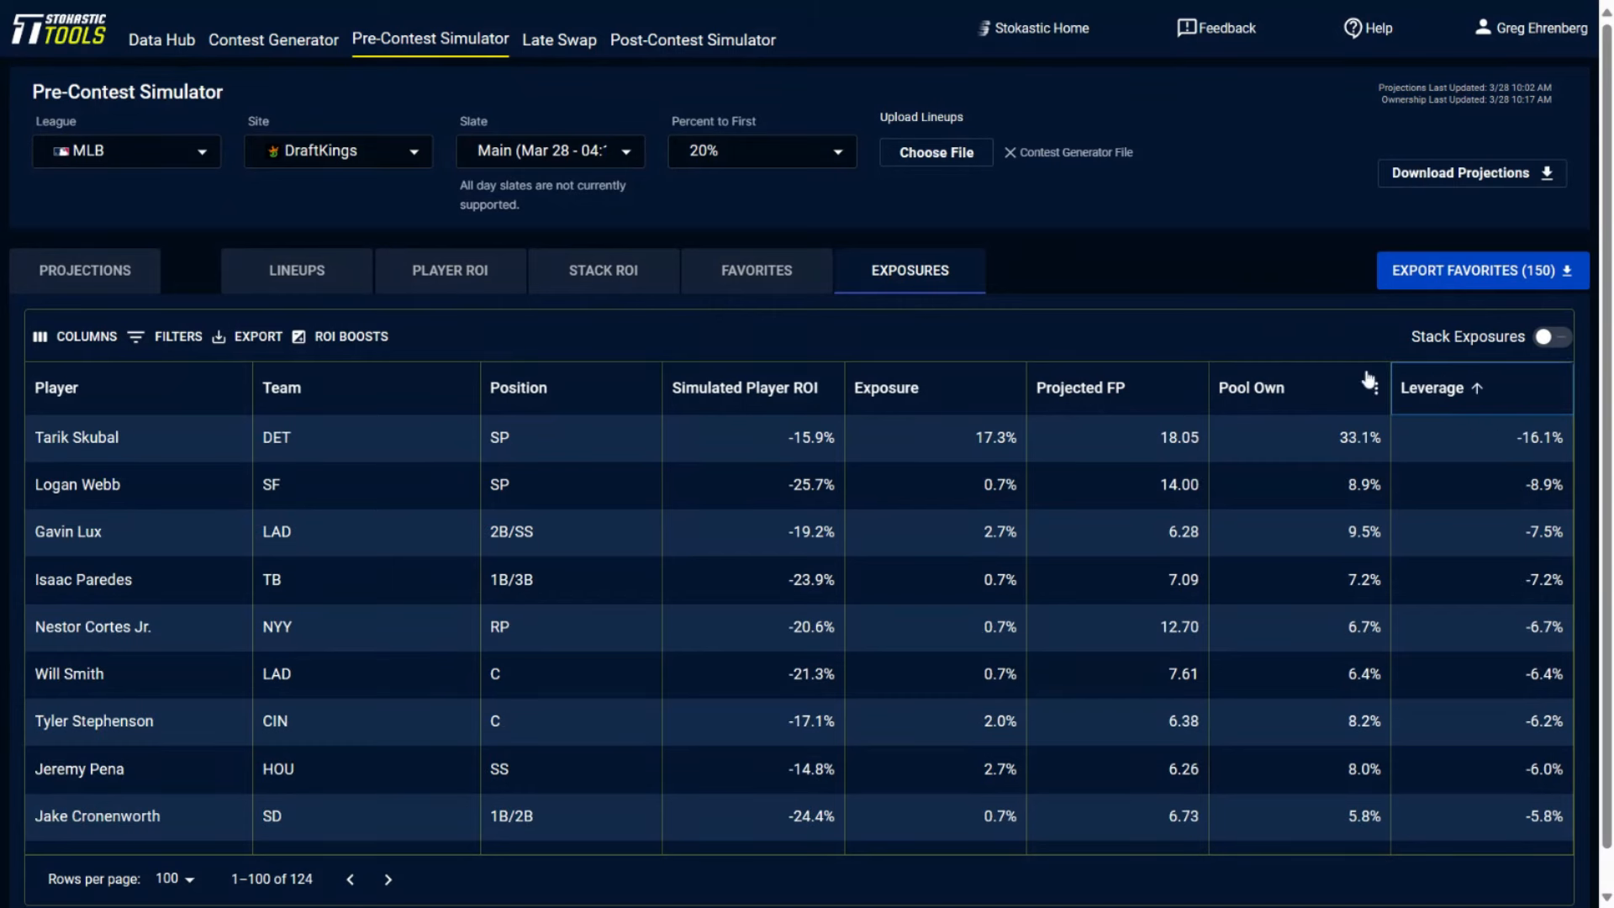
left_click(1404, 387)
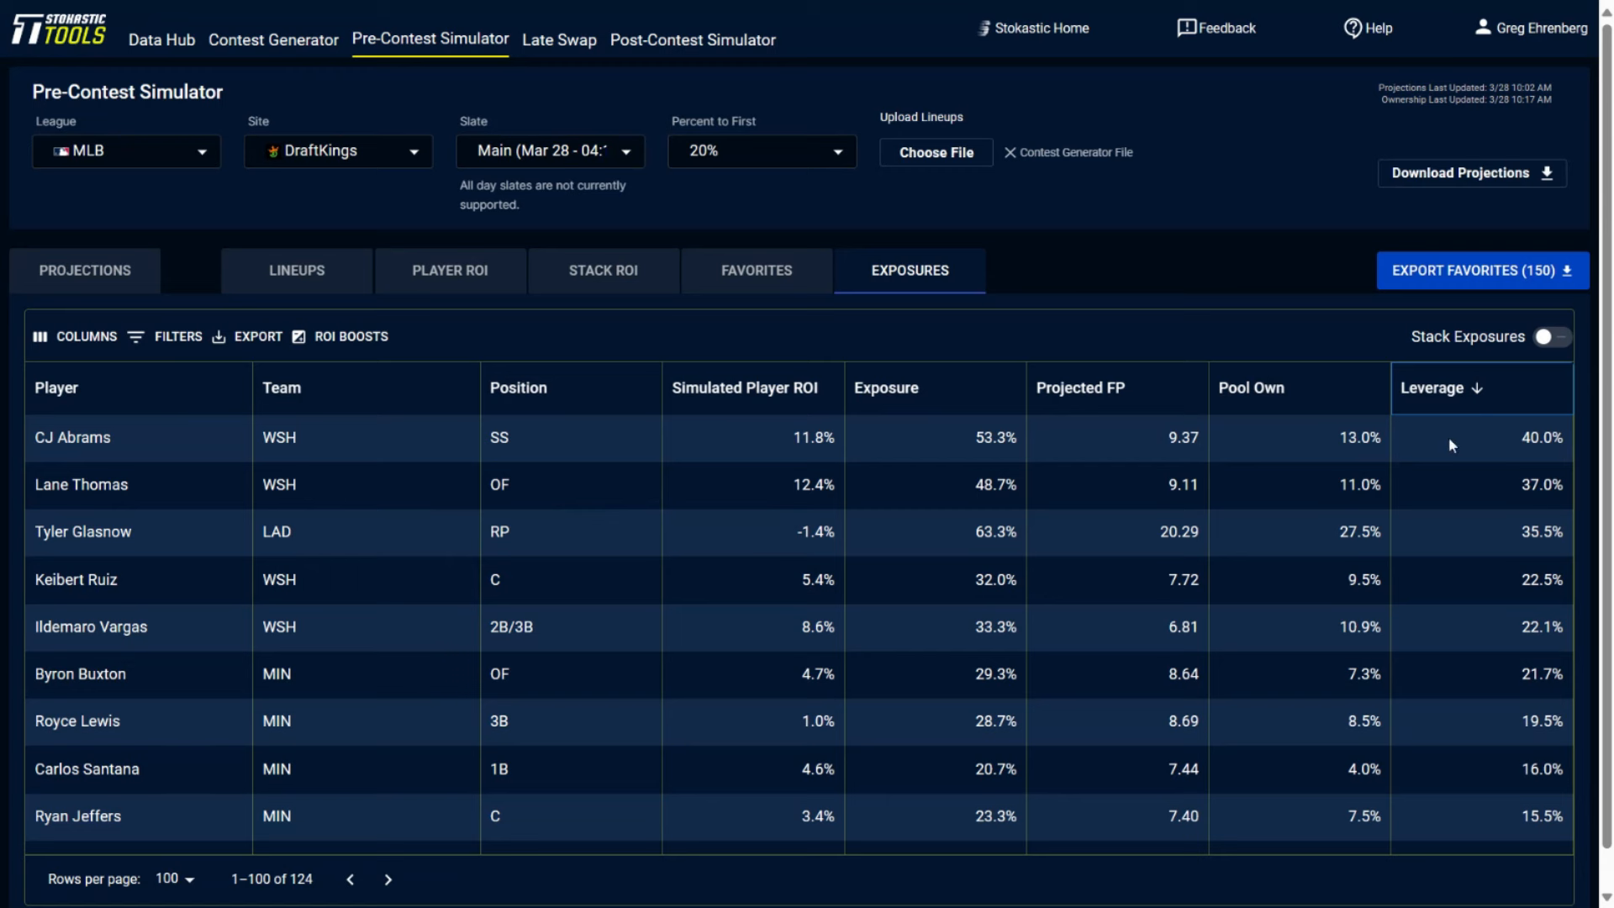
left_click(1476, 391)
left_click(1399, 388)
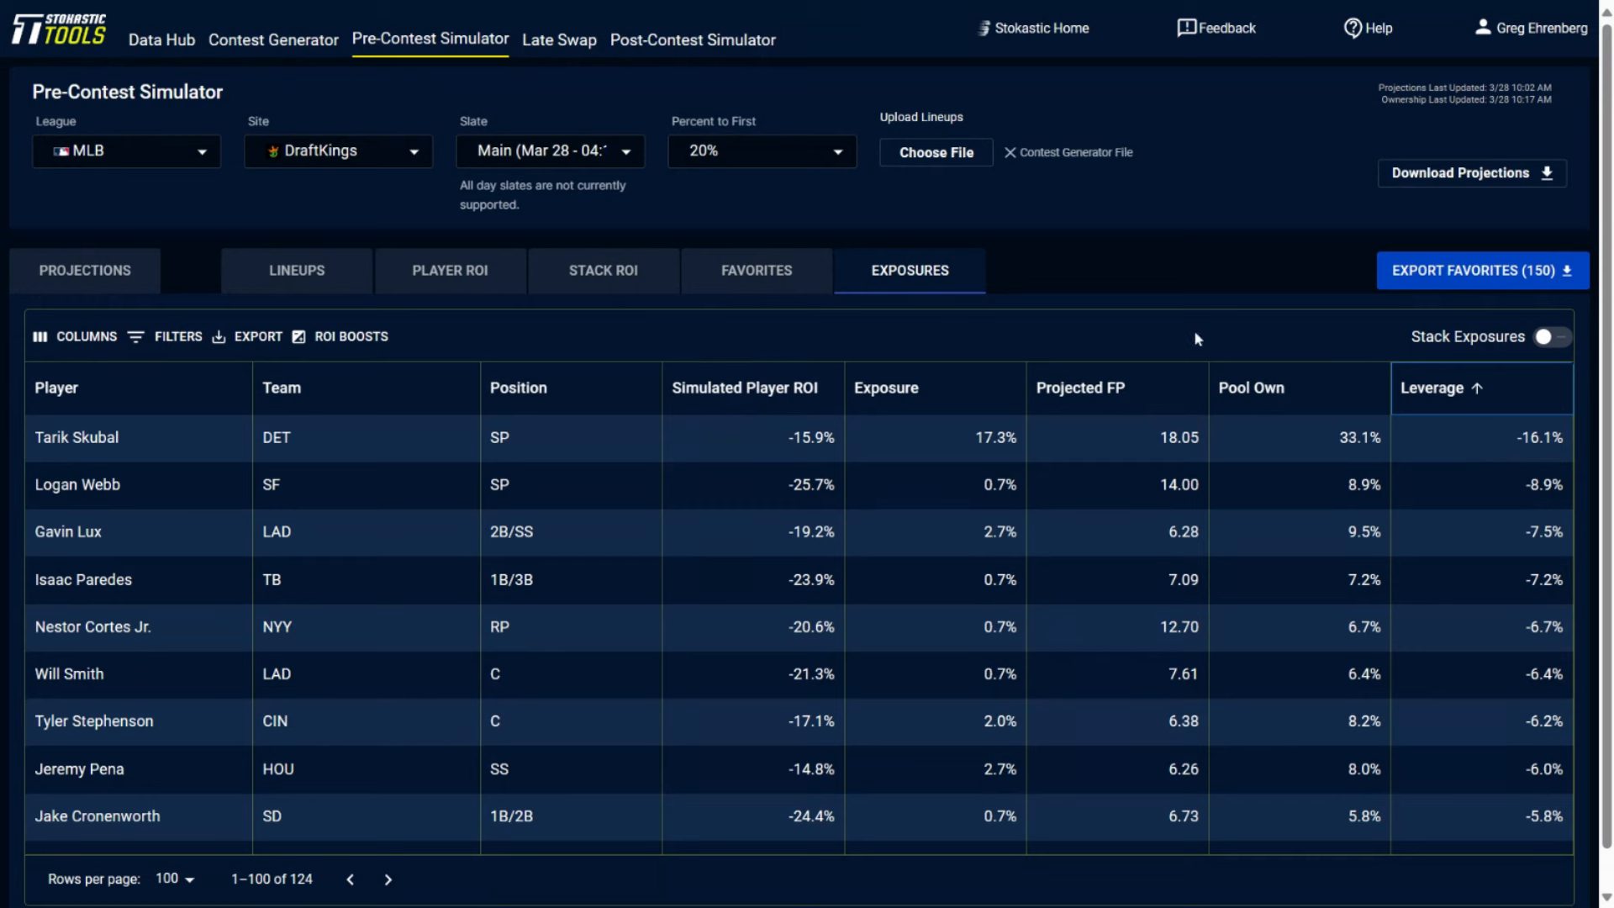
Step: Check the stack exposures sorted by 3 stack exposure in descending order, and return to the player exposures
left_click(1559, 342)
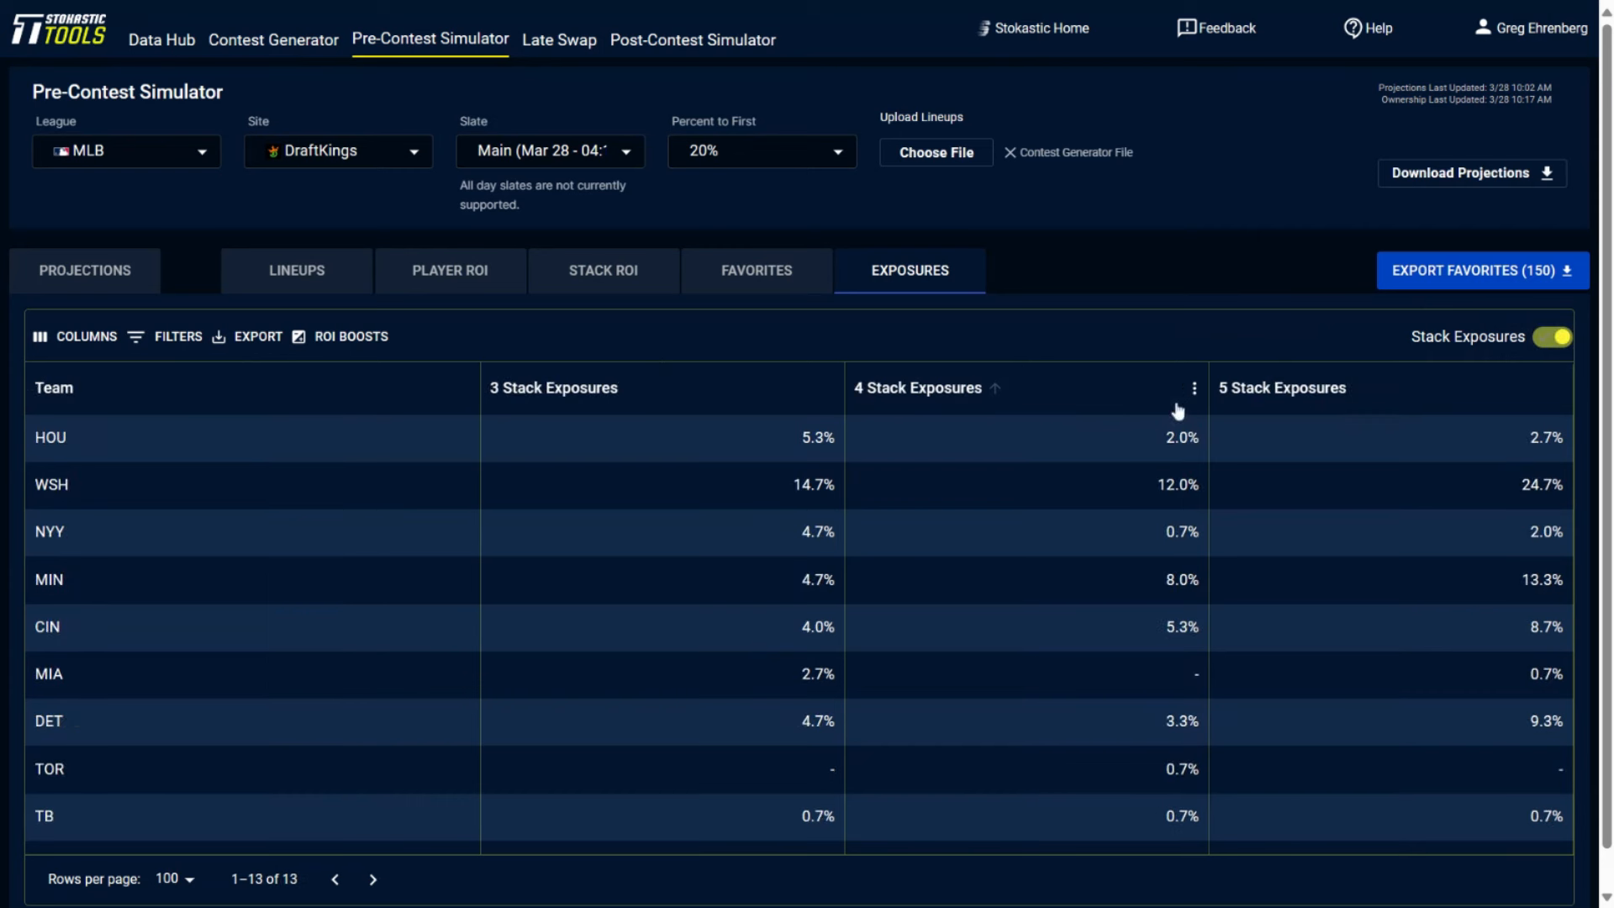
left_click(643, 385)
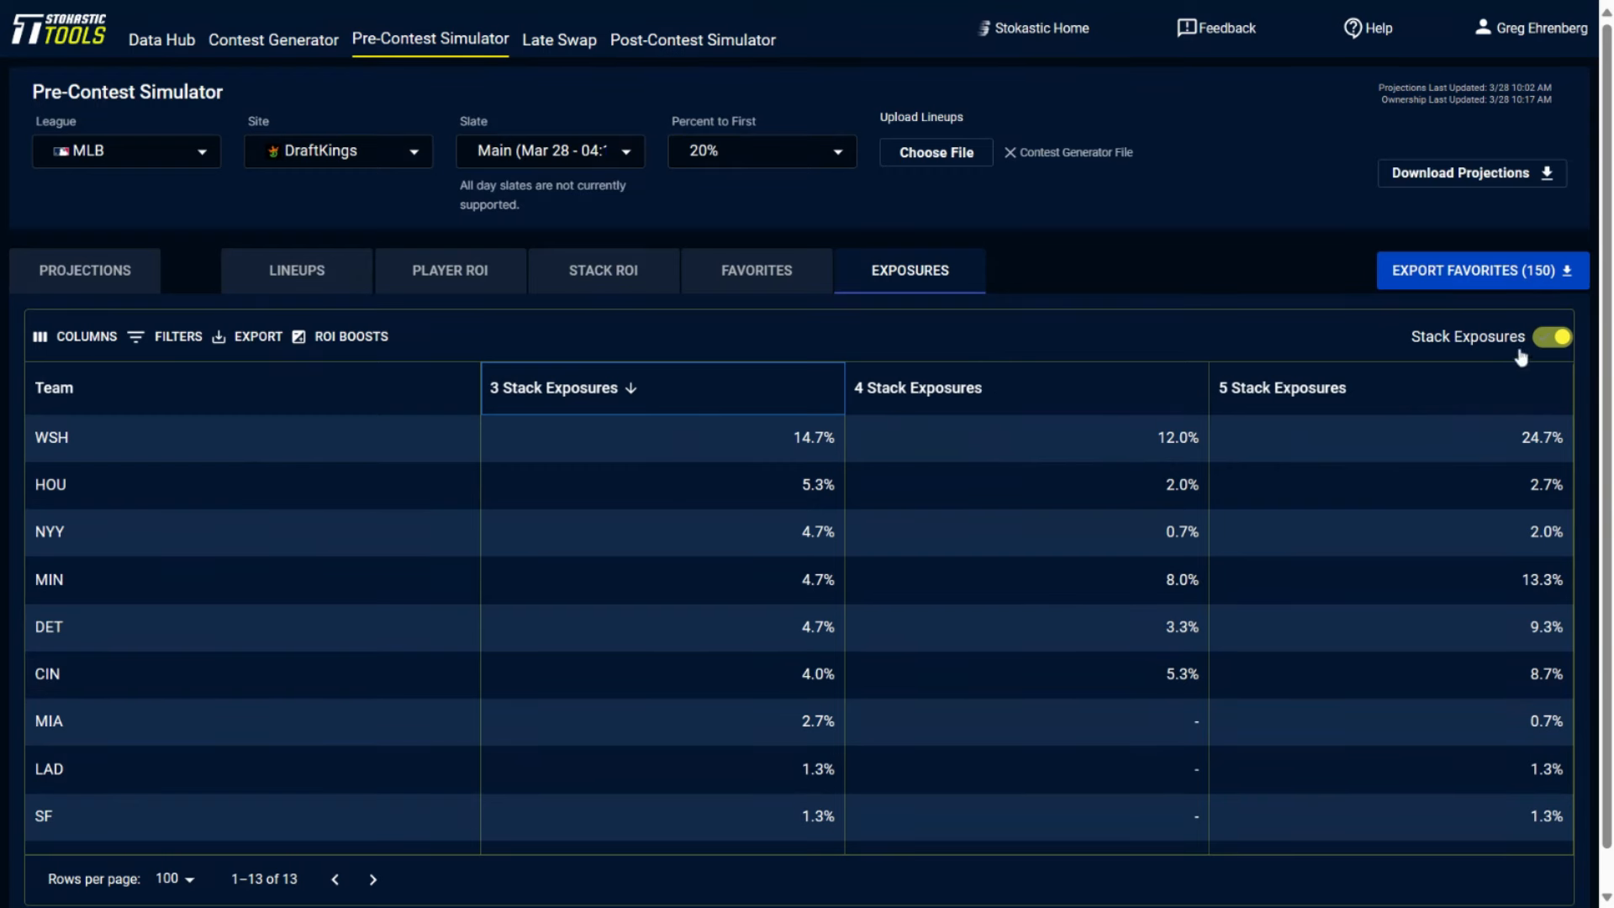
left_click(1552, 337)
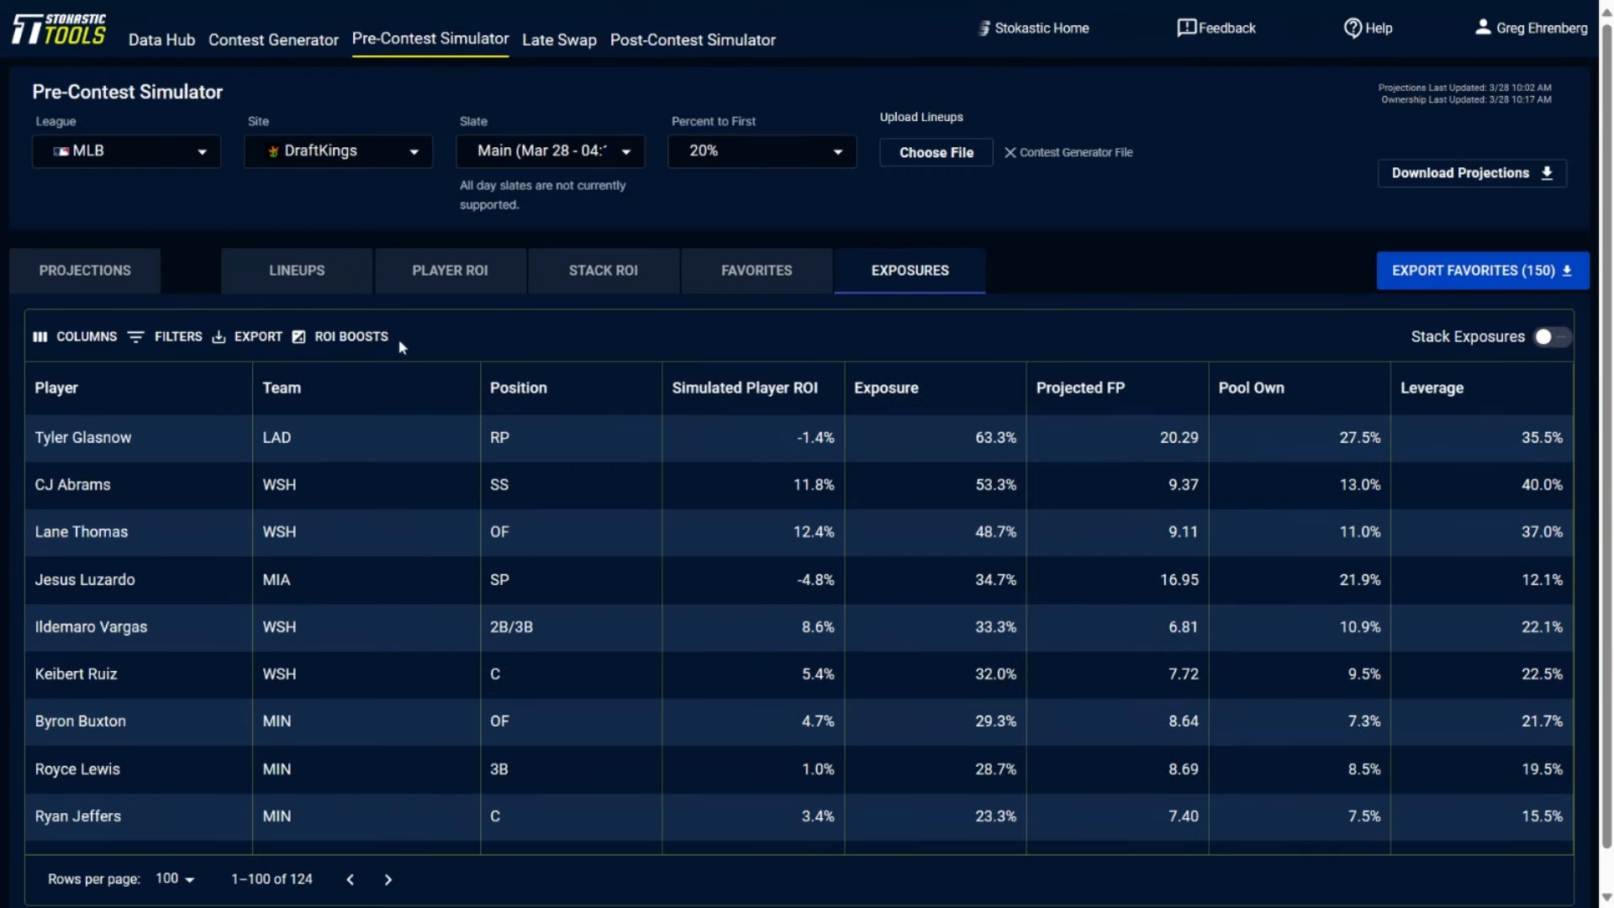
Step: Open the stack ROI boosts, search the teams for "wsh" and clear the search
left_click(344, 336)
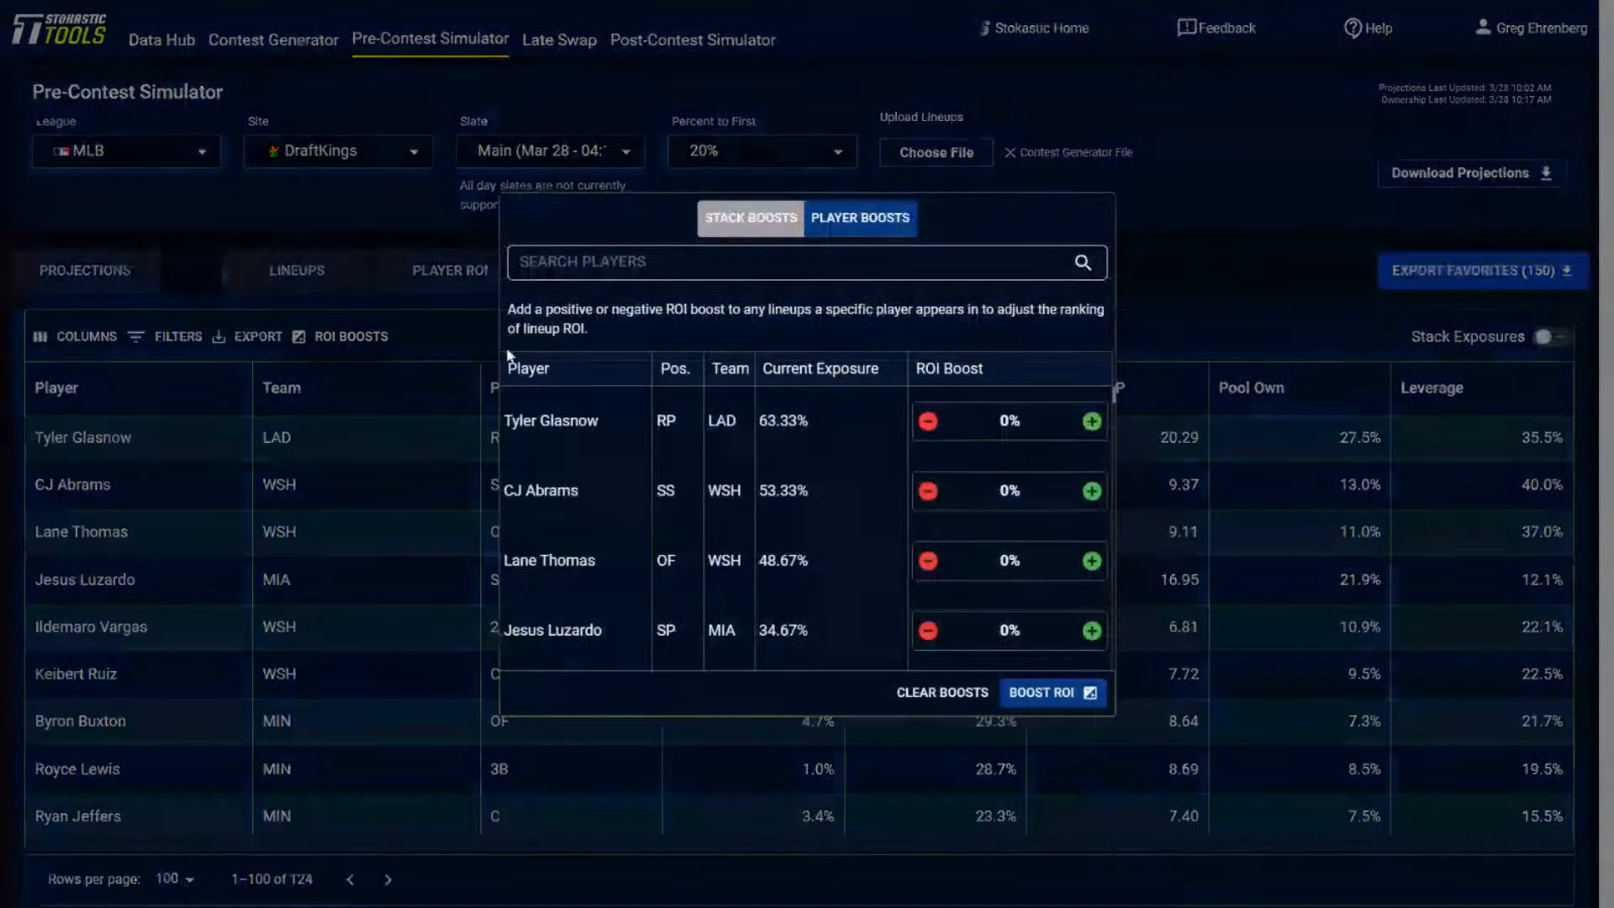
left_click(714, 224)
left_click(689, 262)
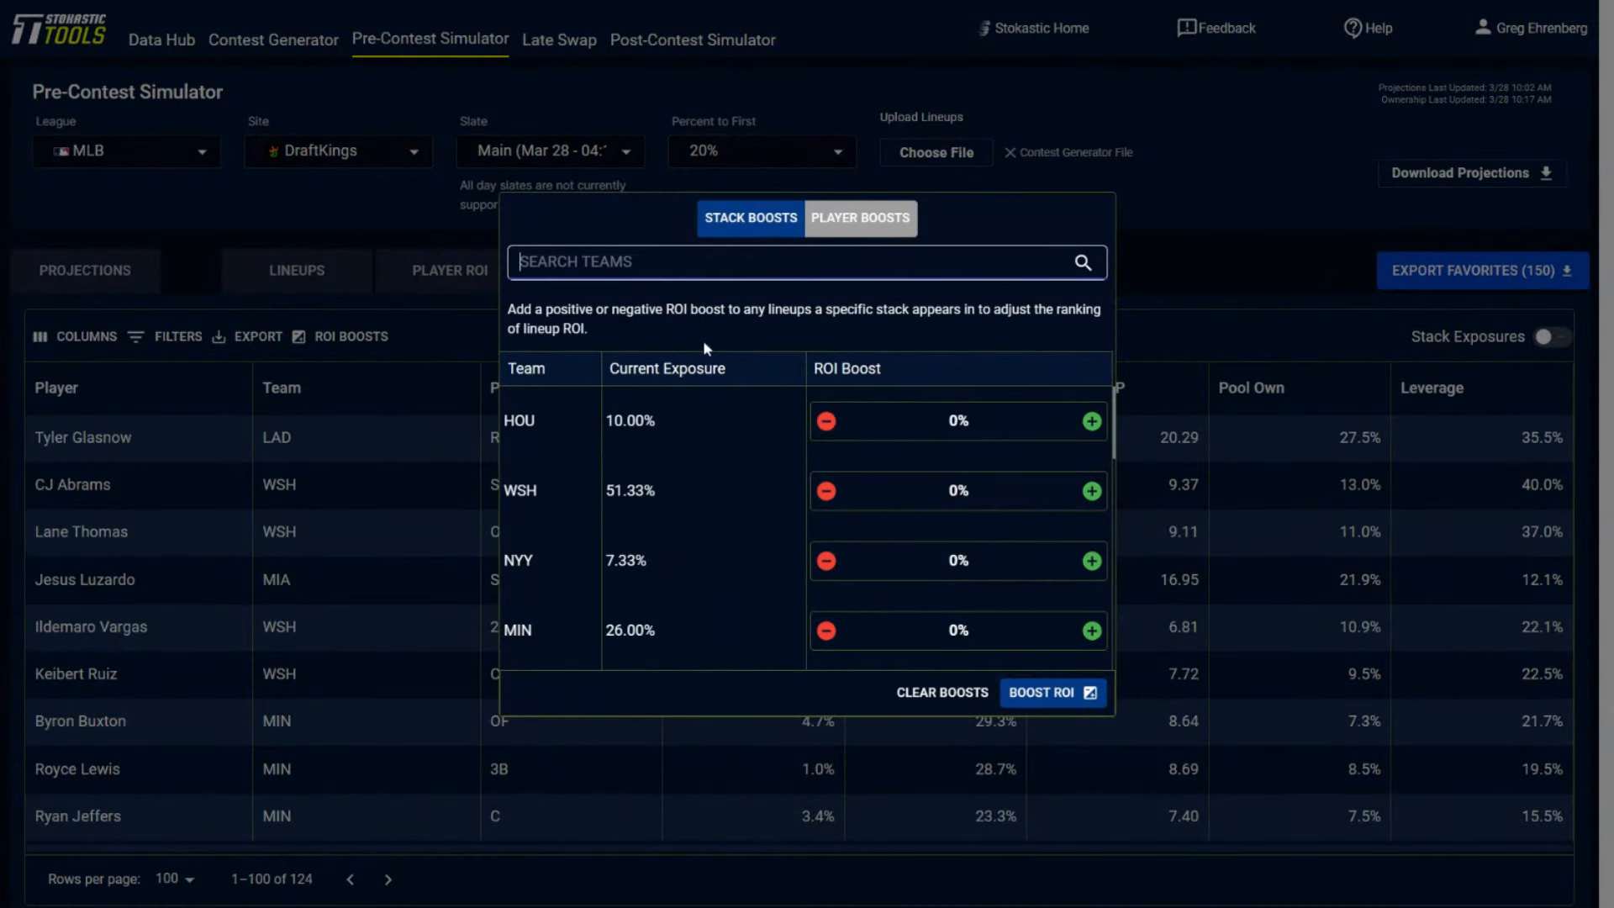
type("was")
key("BackSpace")
key("BackSpace")
type("sh")
key("BackSpace")
key("BackSpace")
key("BackSpace")
Step: Set the WSH stack's ROI boost to -15% and apply it to the lineups
left_click(827, 492)
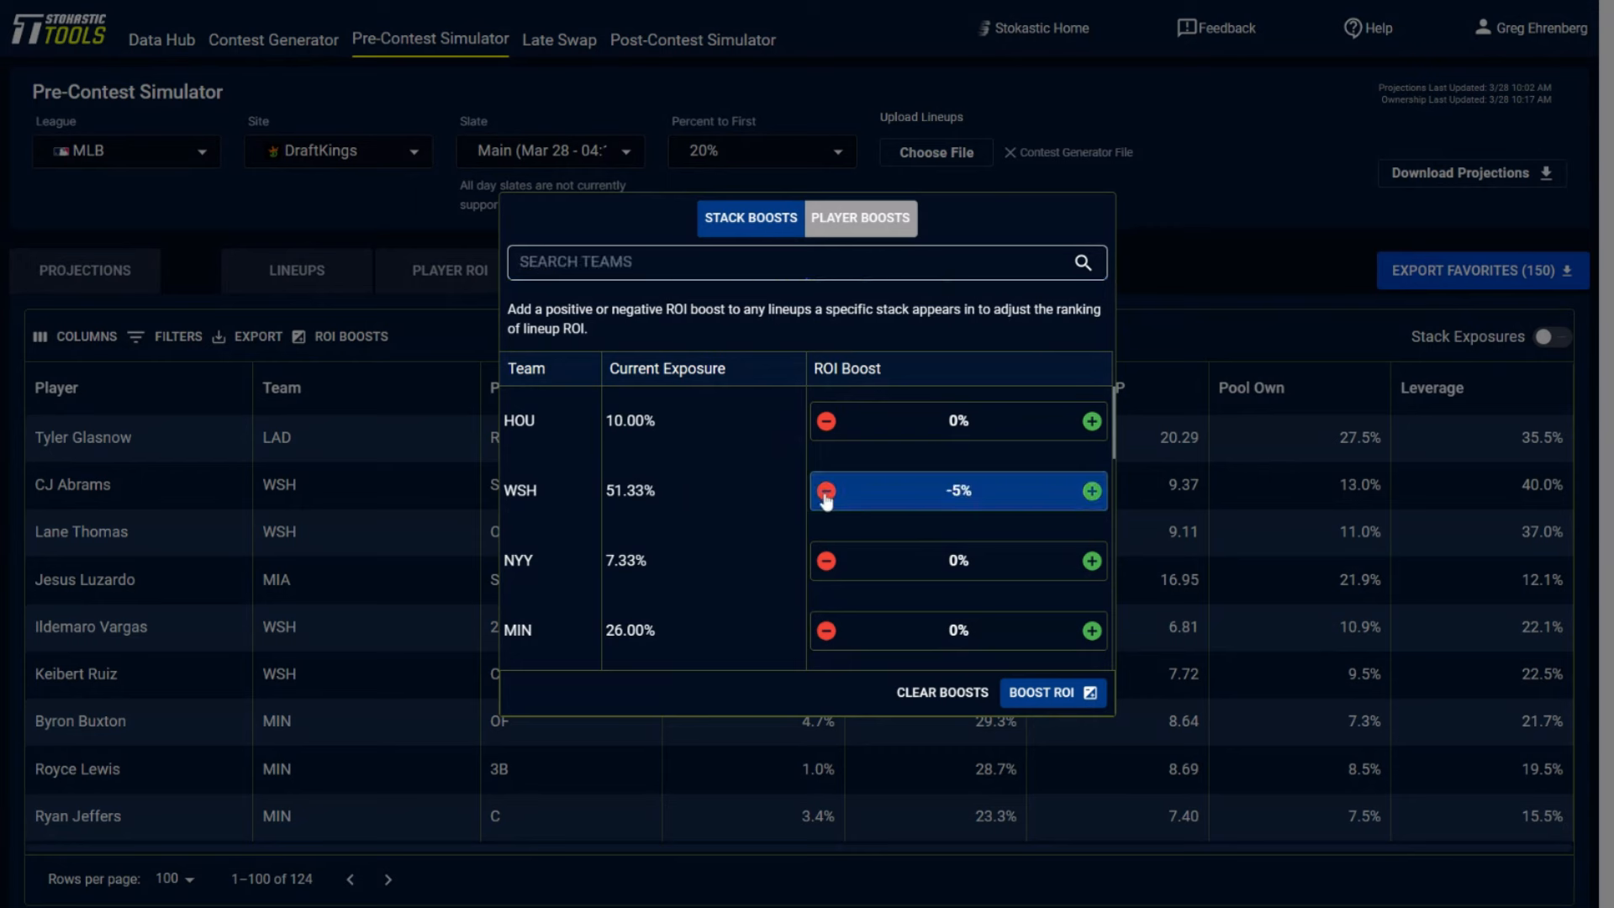
left_click(826, 492)
left_click(826, 492)
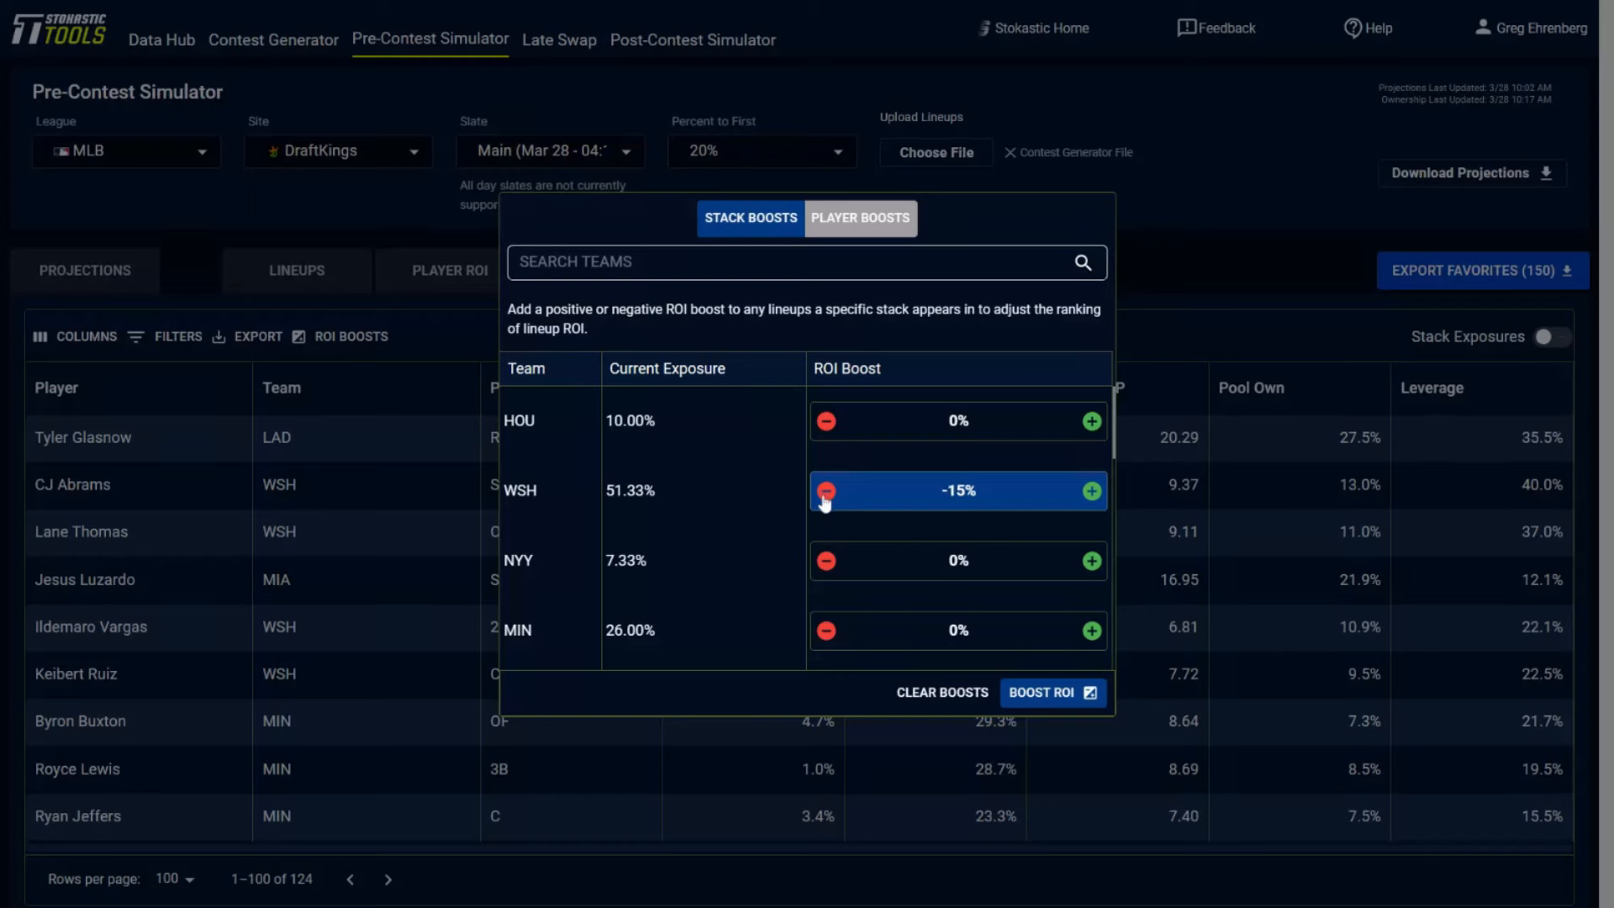
left_click(1029, 694)
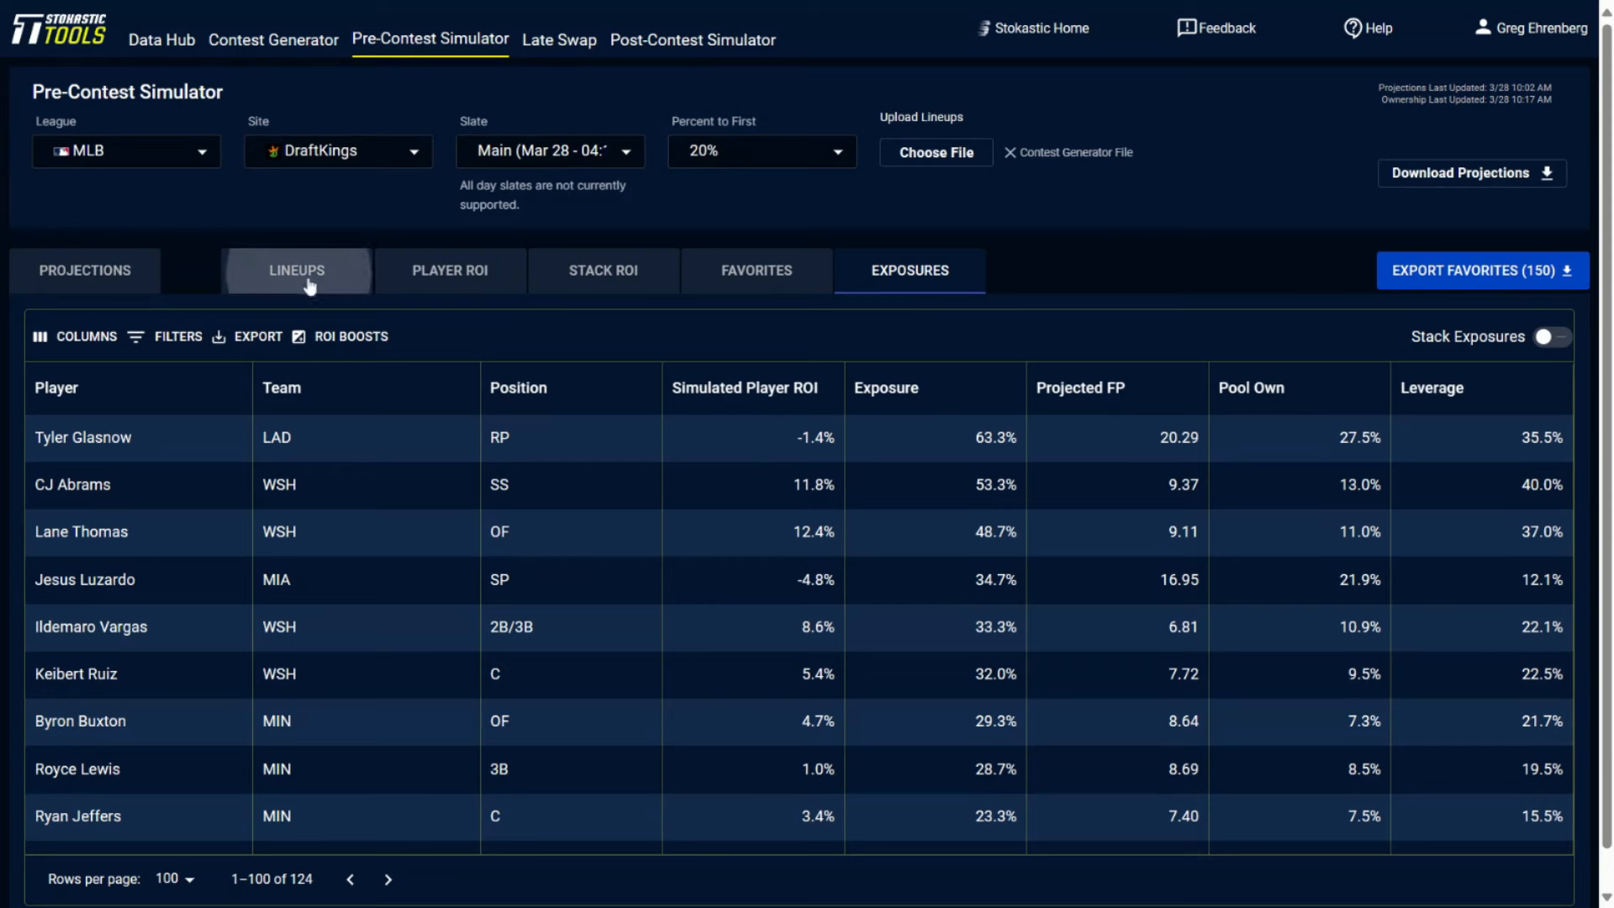
Step: Un-favorite all lineups and favorite the top 150 lineups from the boosted ranking
left_click(309, 284)
left_click(1497, 336)
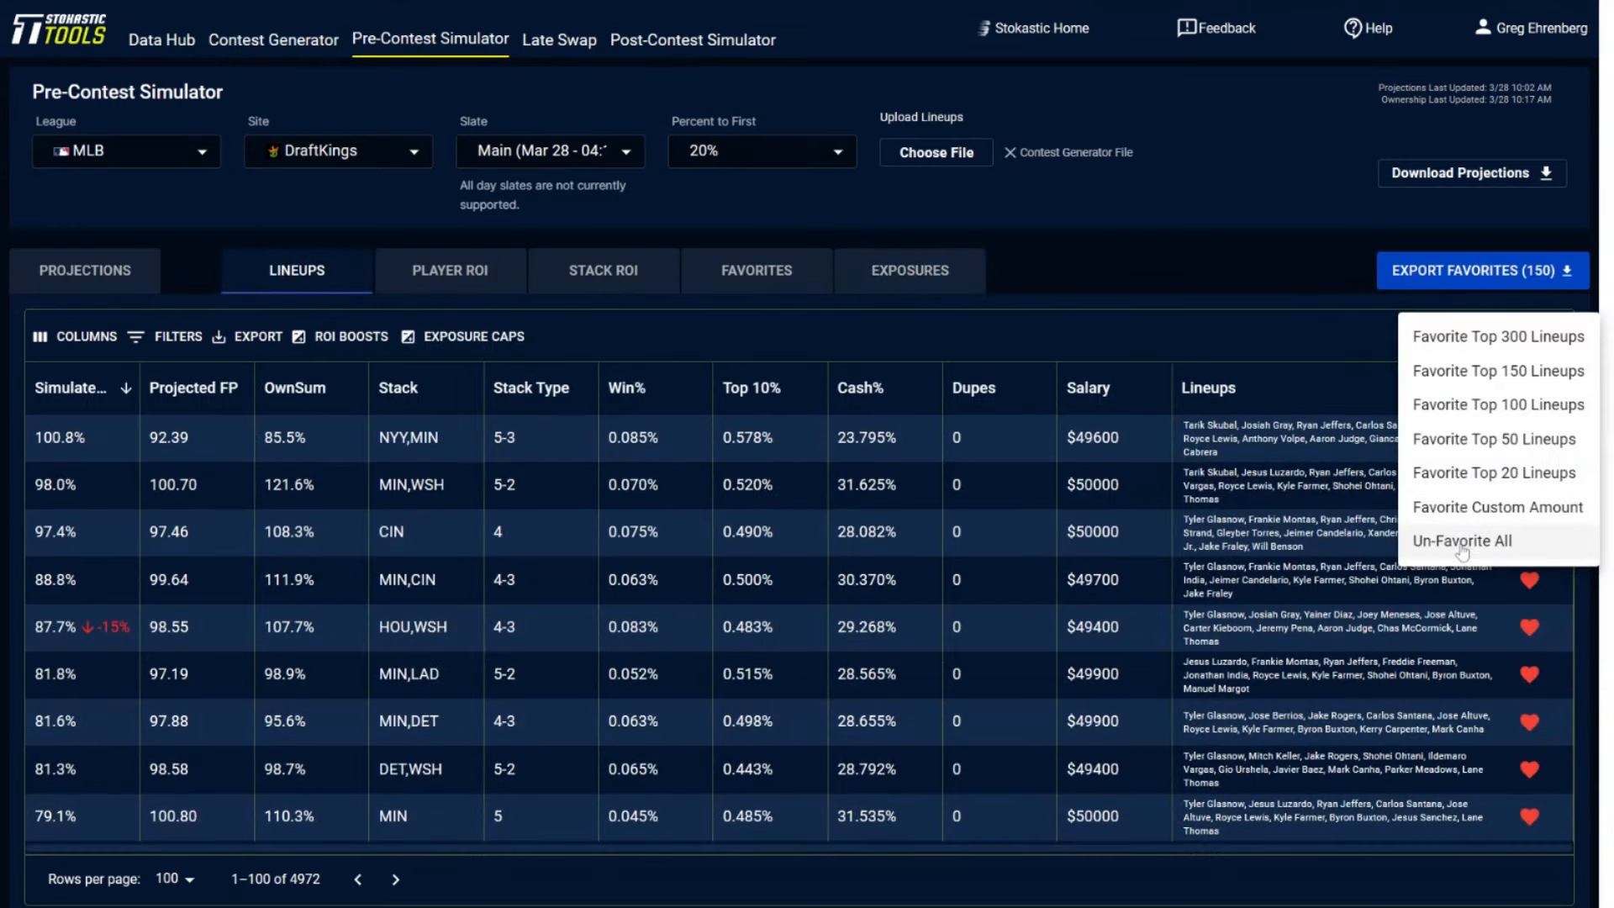
left_click(1463, 543)
left_click(1456, 341)
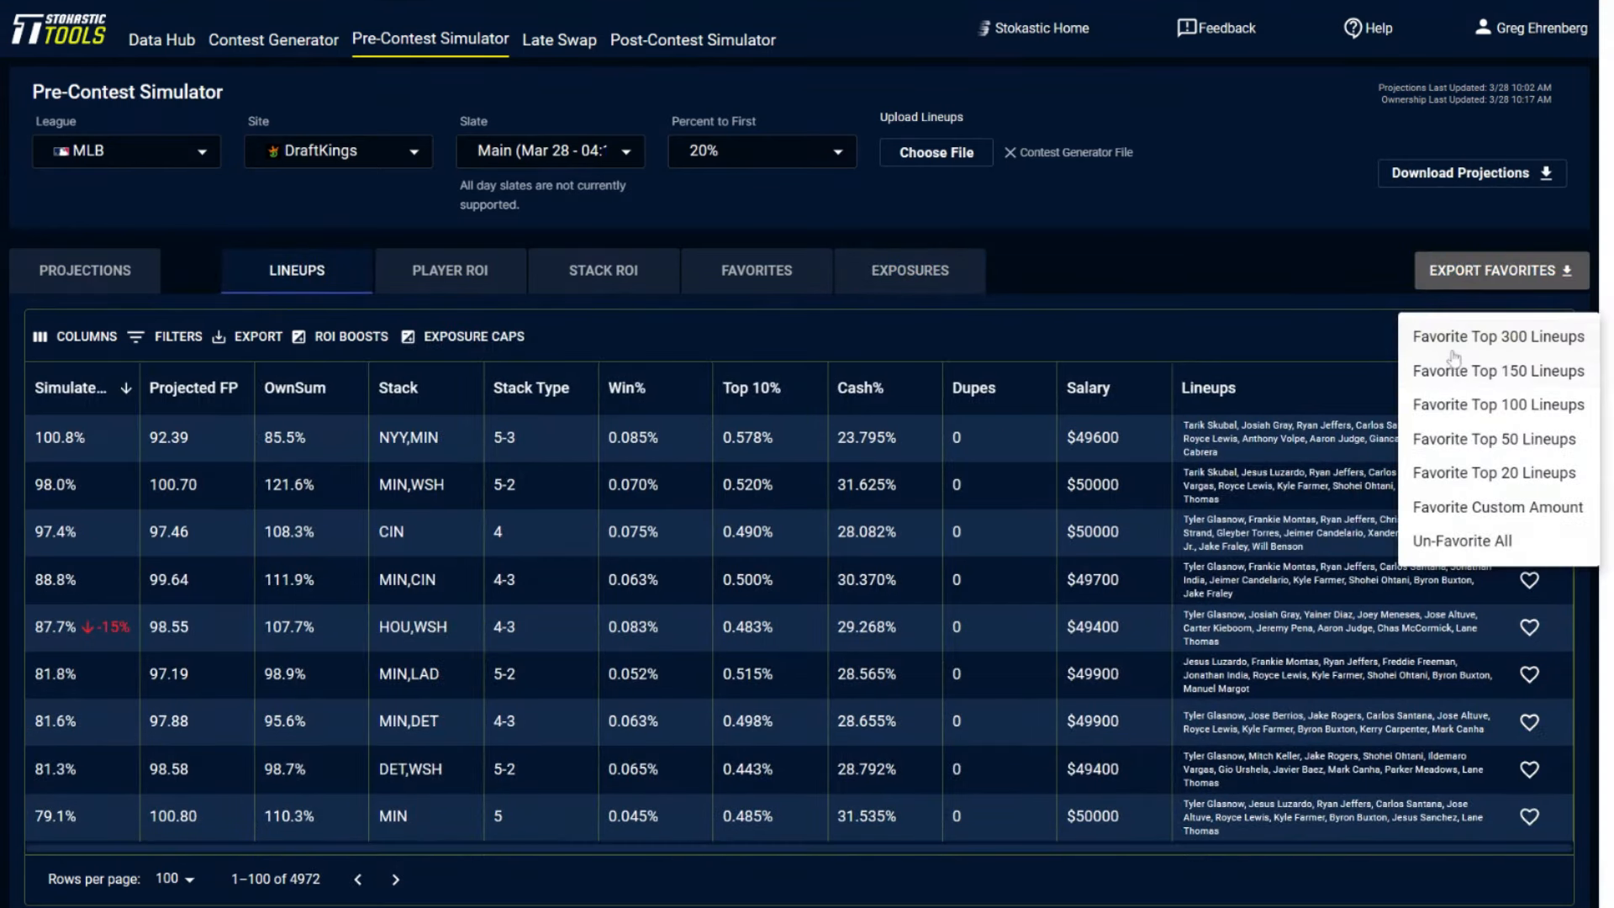
left_click(1456, 370)
Step: Check the player exposures of the re-picked favorites and sort their stack exposures by 3 stack exposure in descending order
left_click(909, 270)
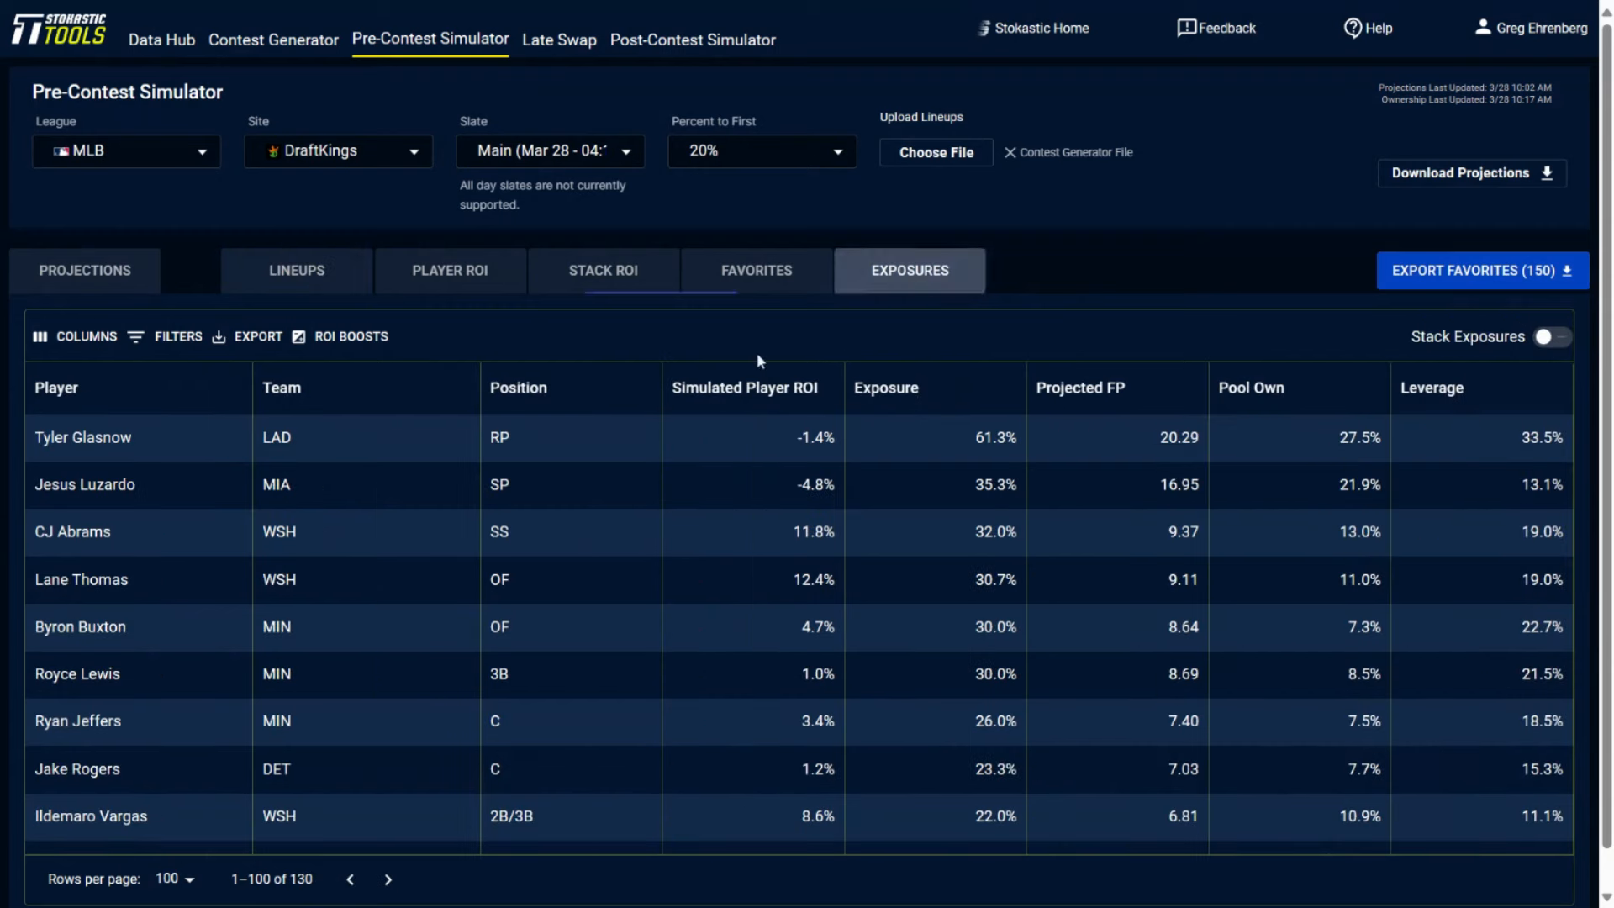
left_click(1555, 337)
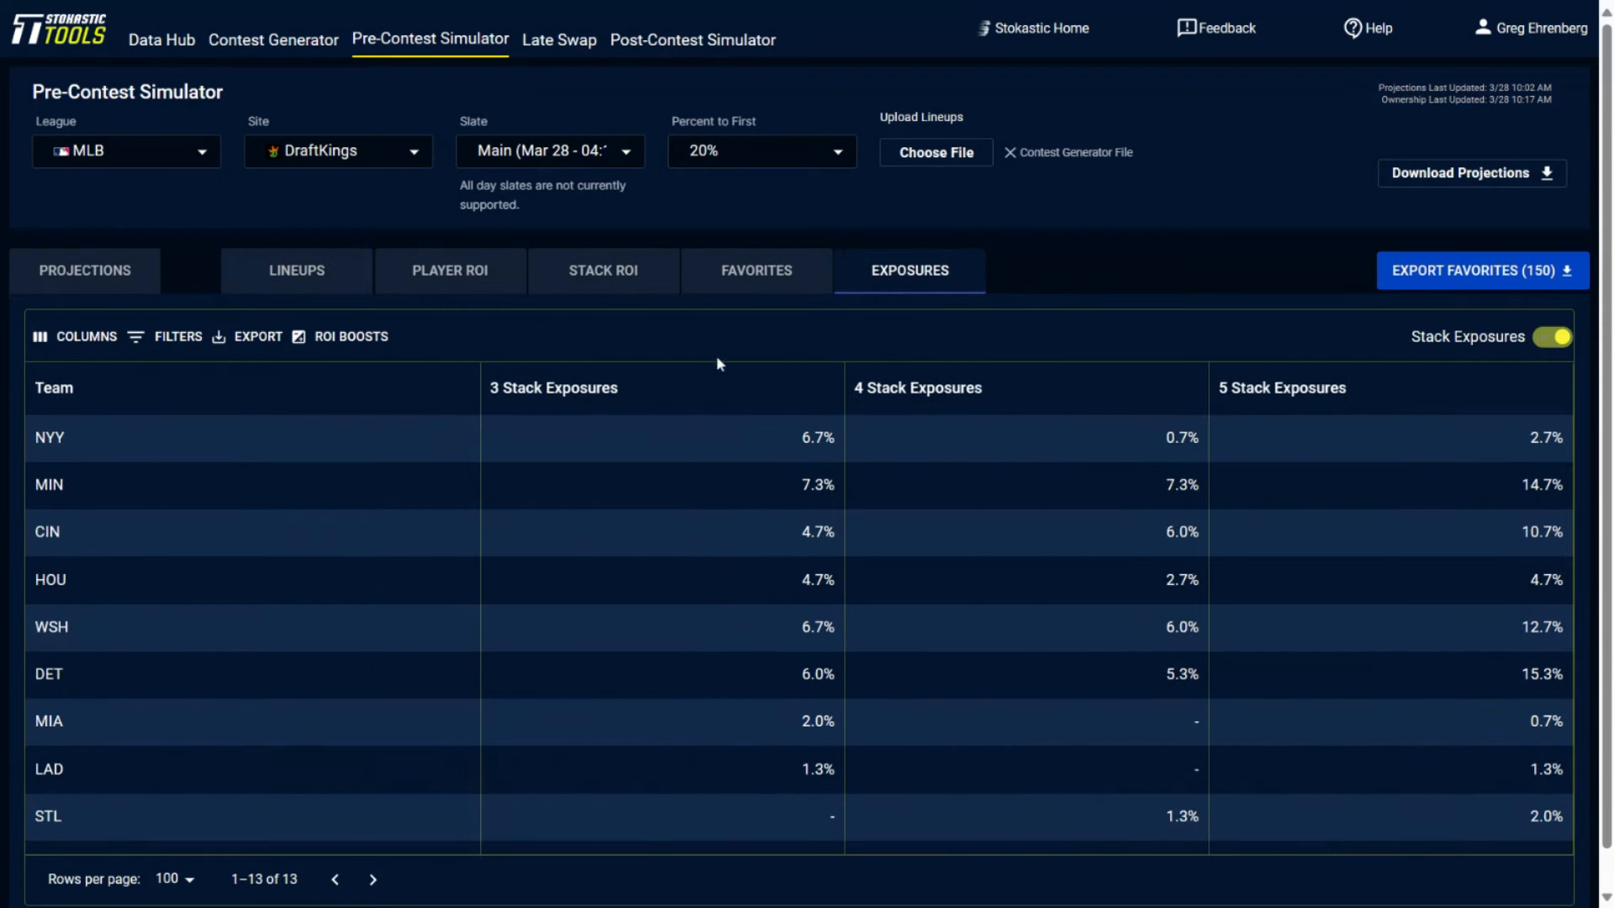
left_click(656, 394)
left_click(653, 395)
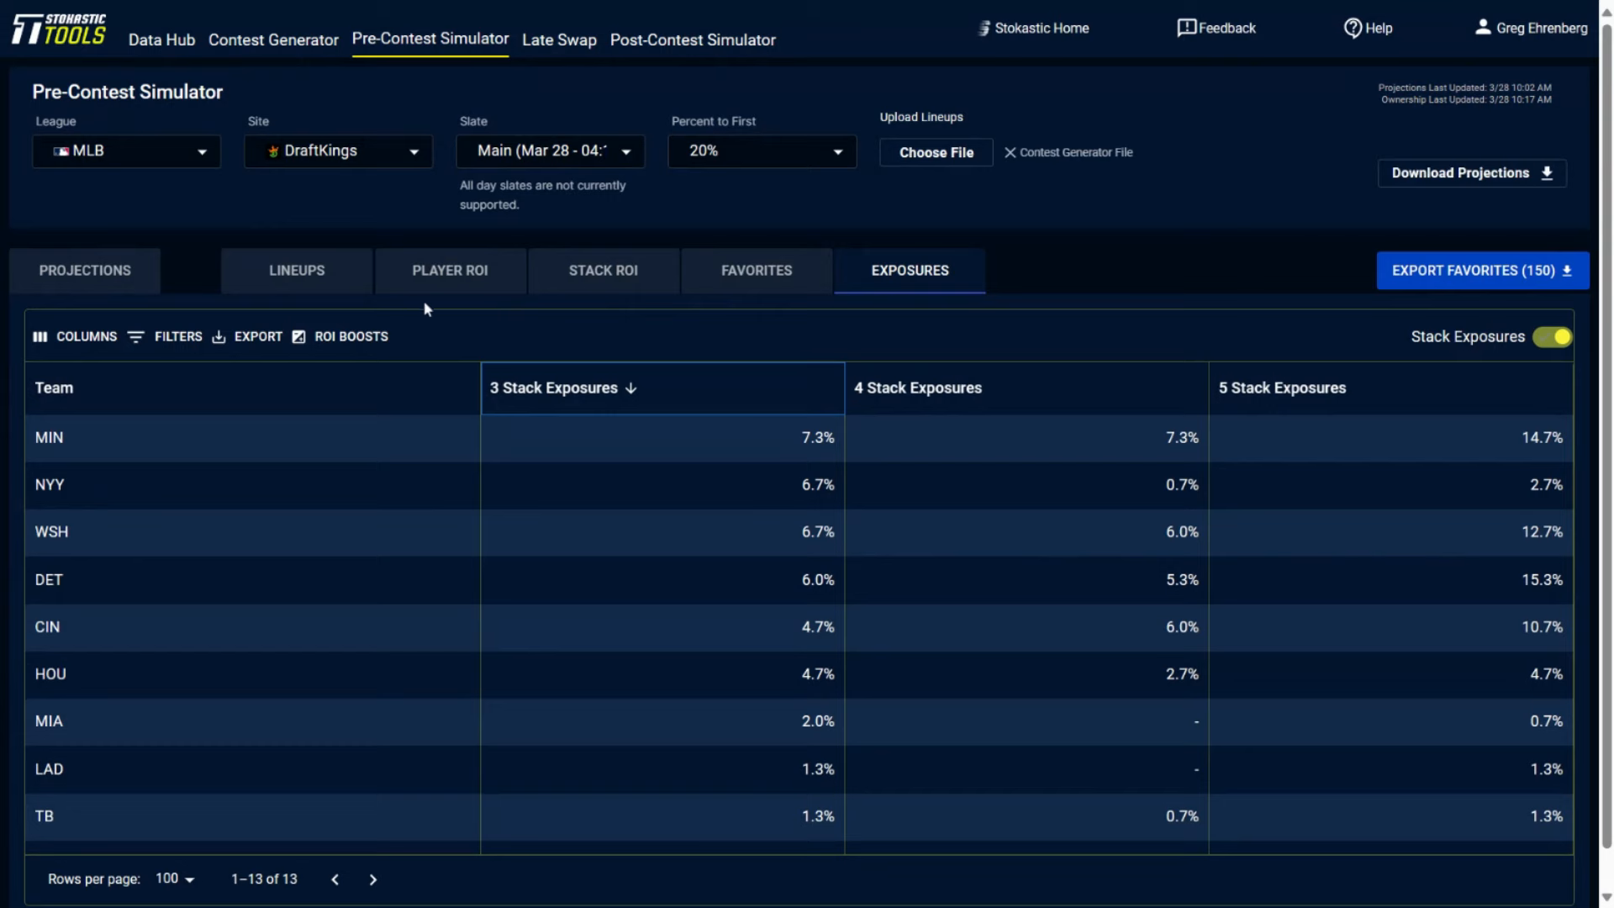
Step: Clear all ROI boosts, including the one on the WSH stack
left_click(359, 336)
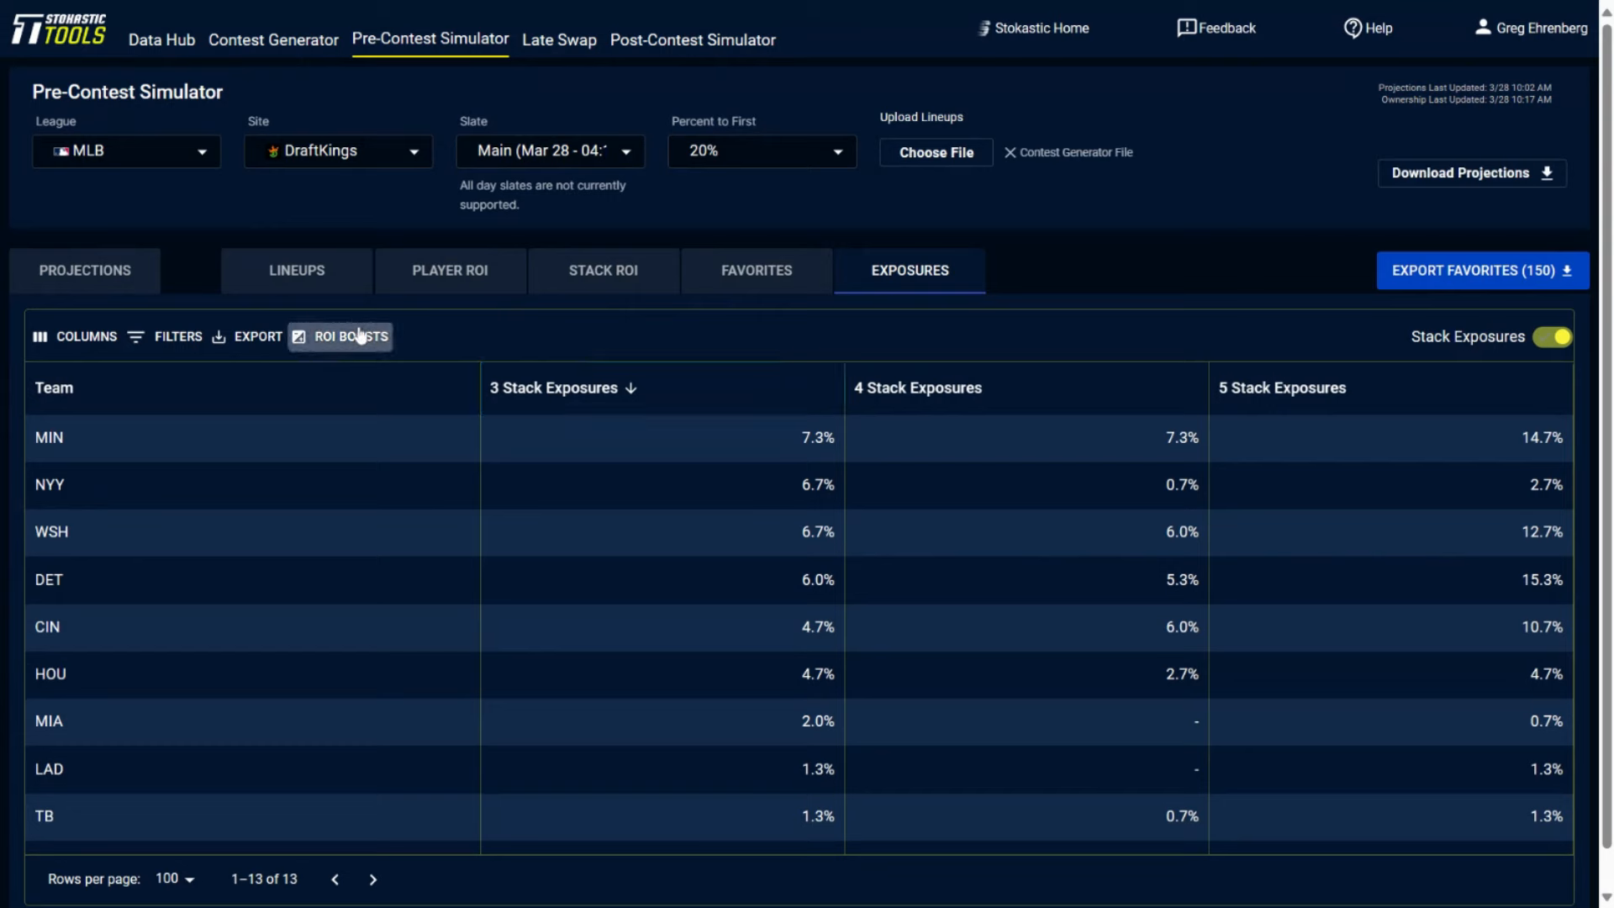
left_click(708, 219)
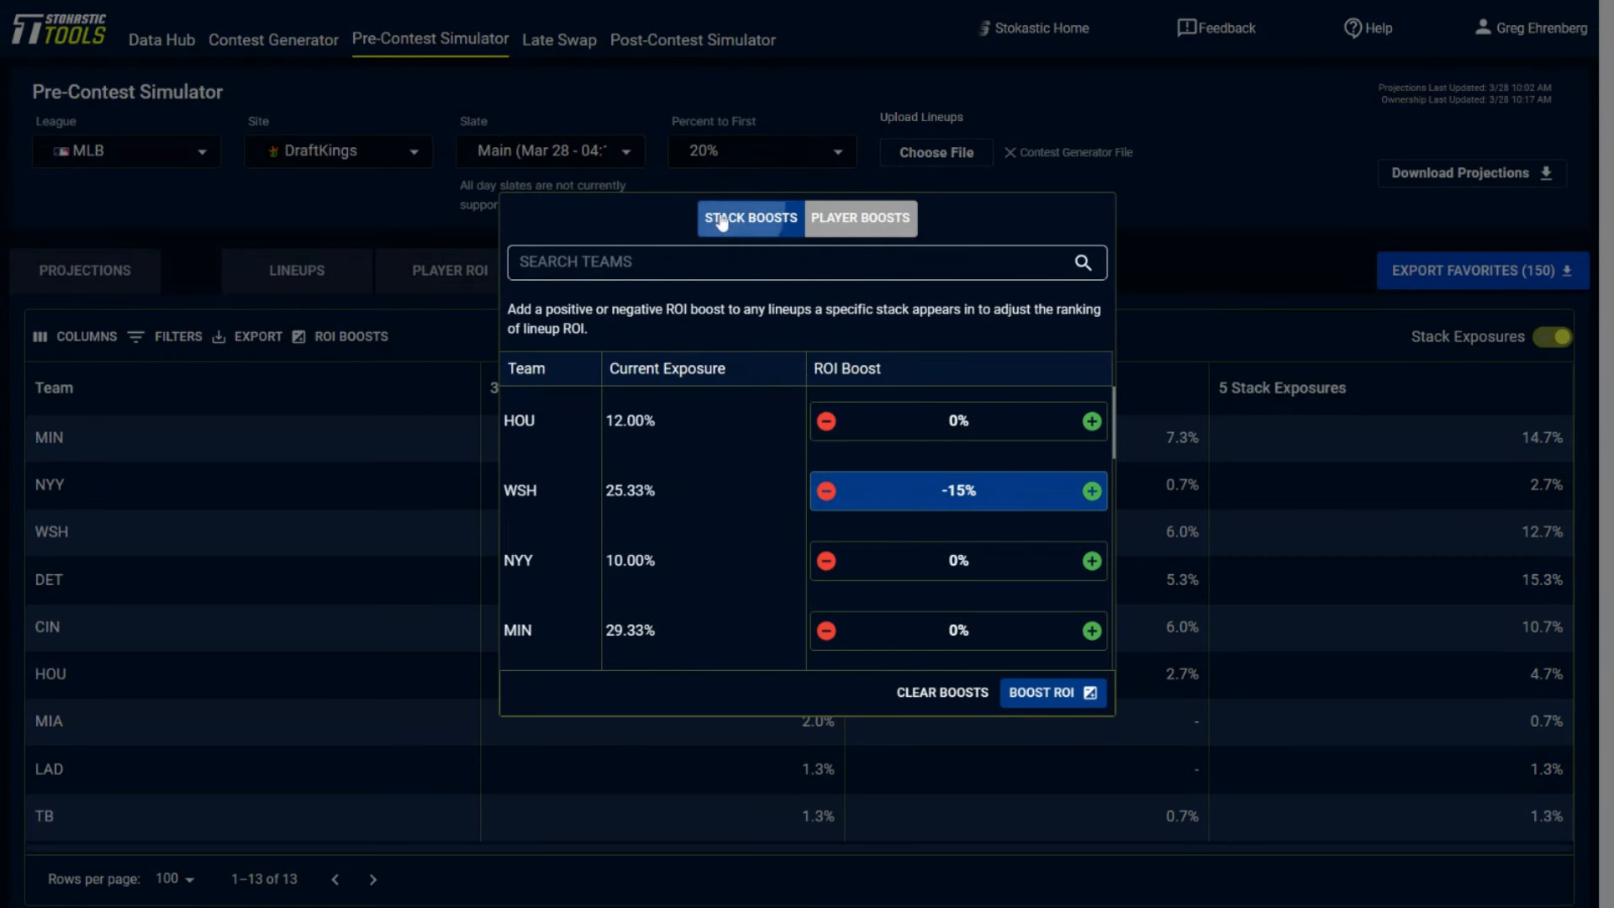
left_click(941, 692)
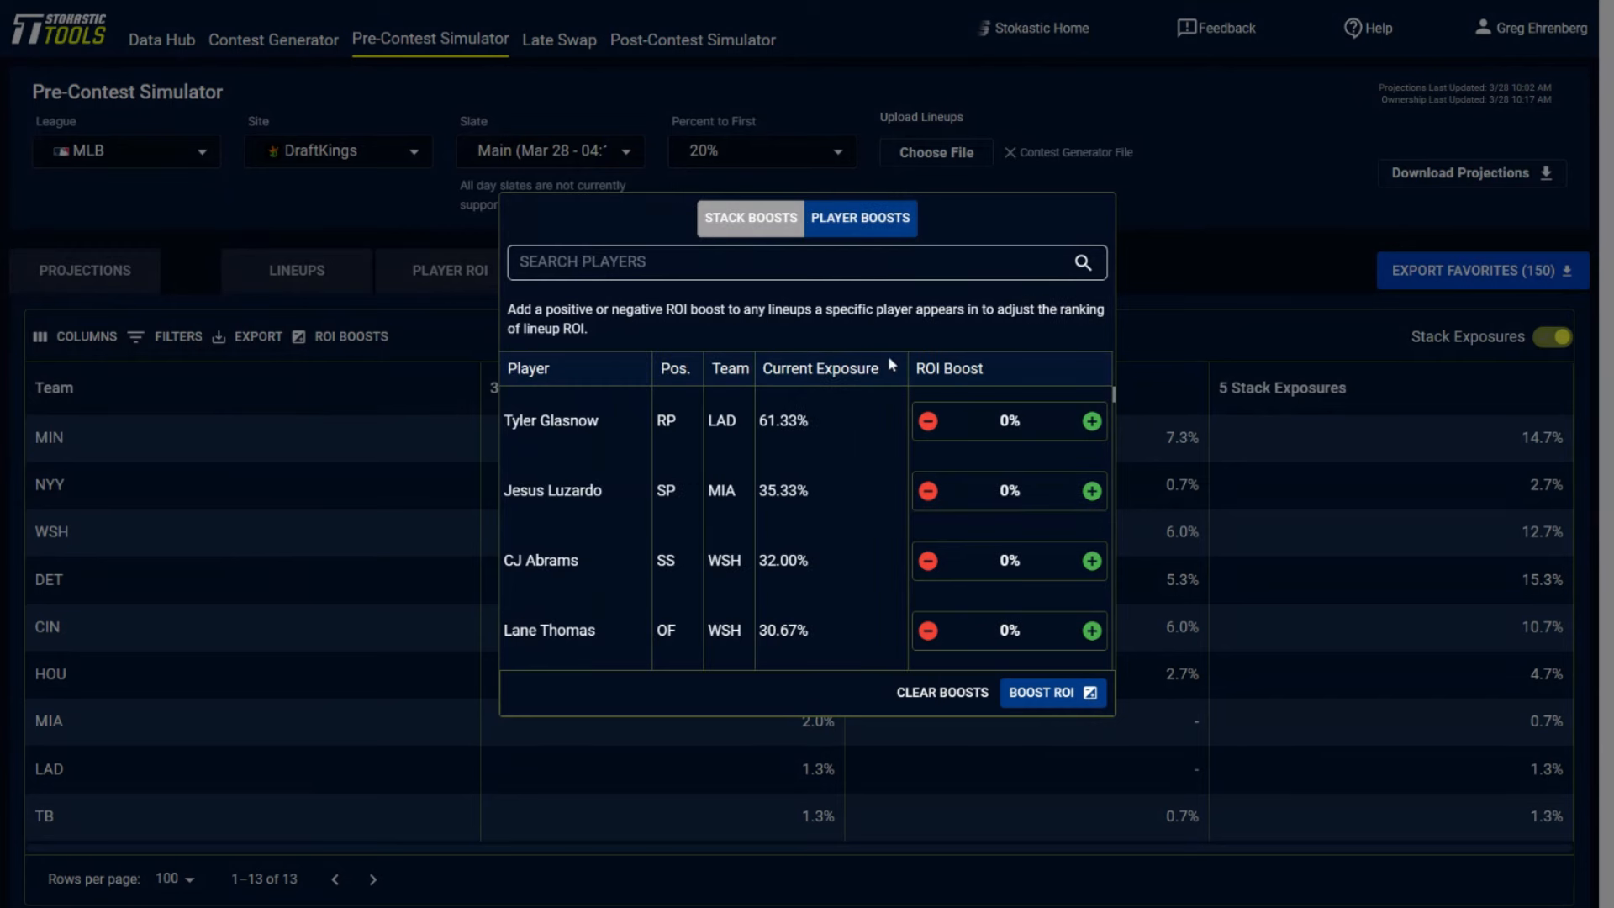
Step: Try a 10% ROI boost on the HOU stack and reset it to 0%
left_click(771, 236)
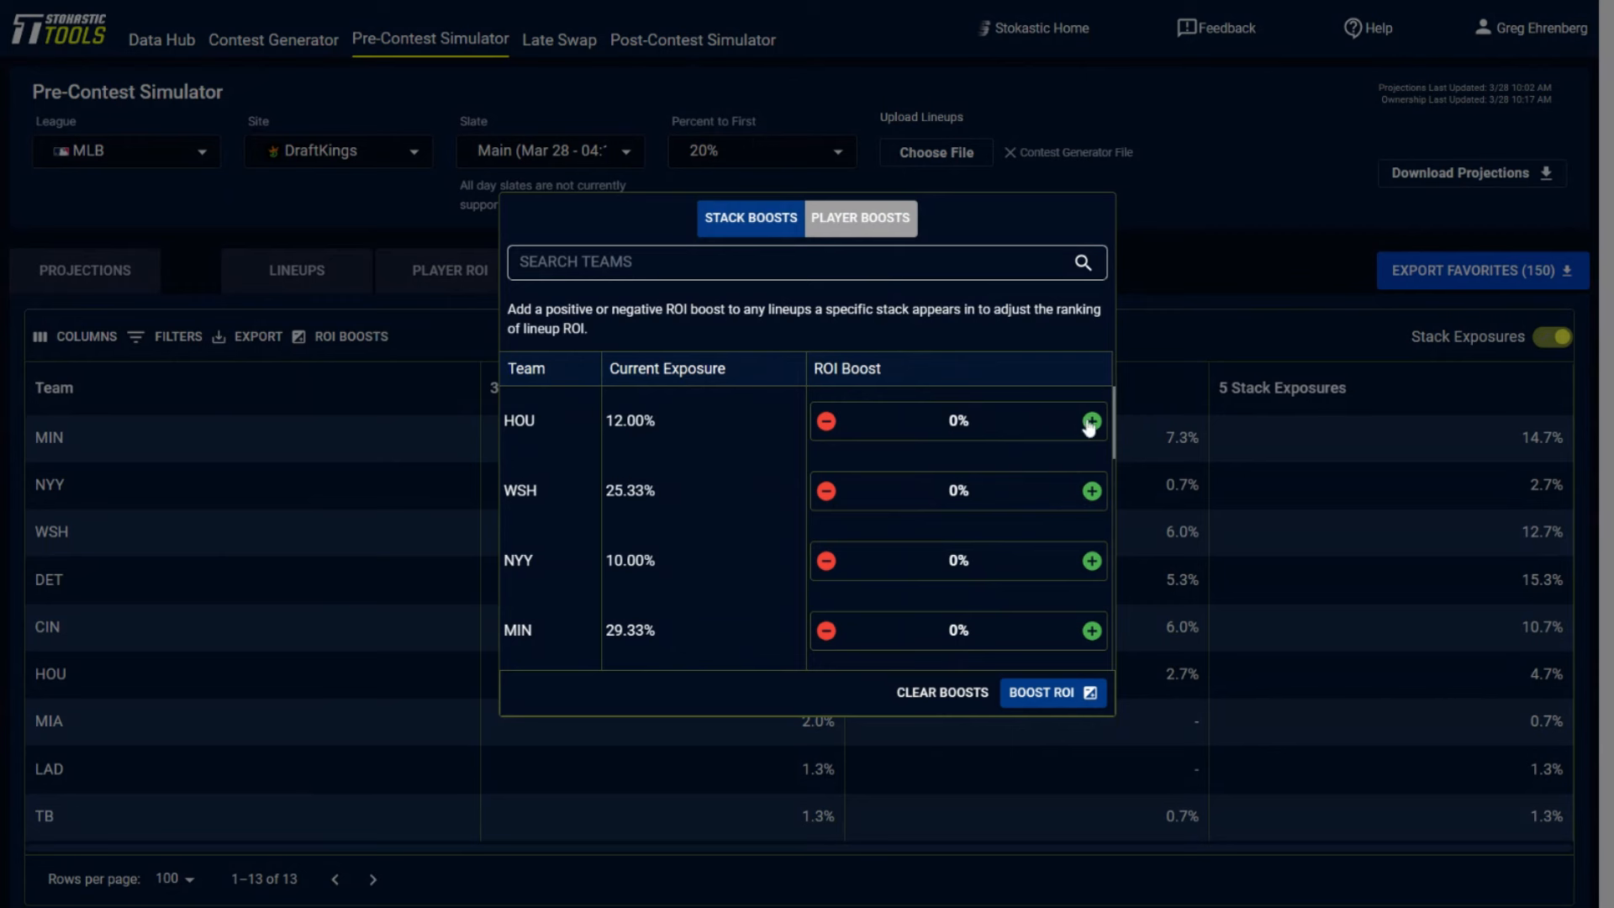
left_click(1091, 422)
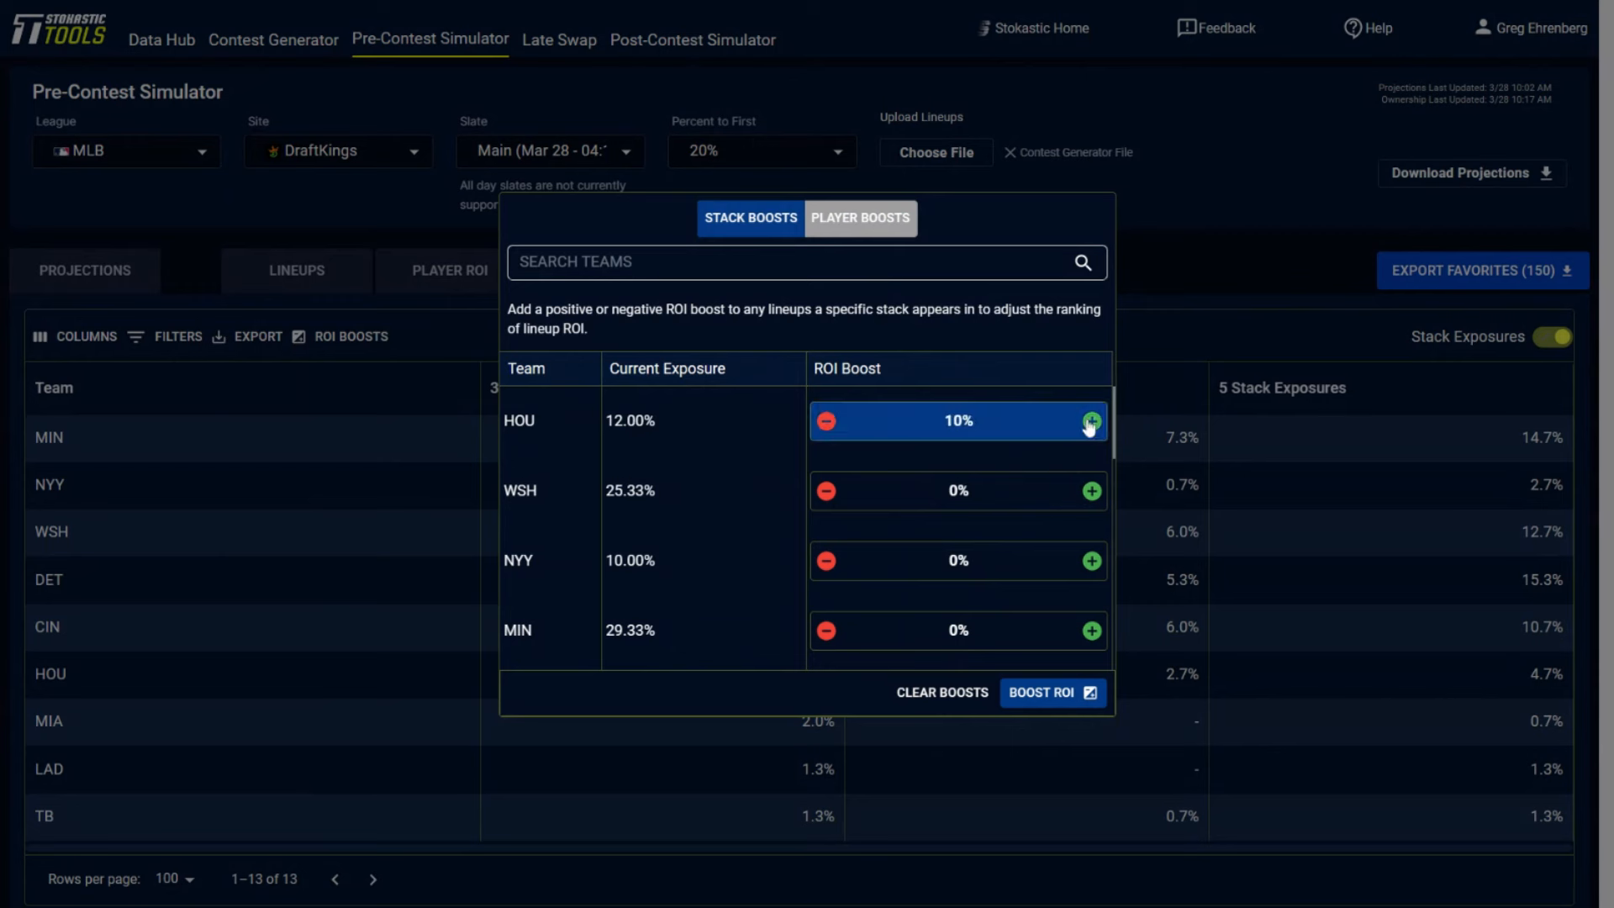
left_click(830, 422)
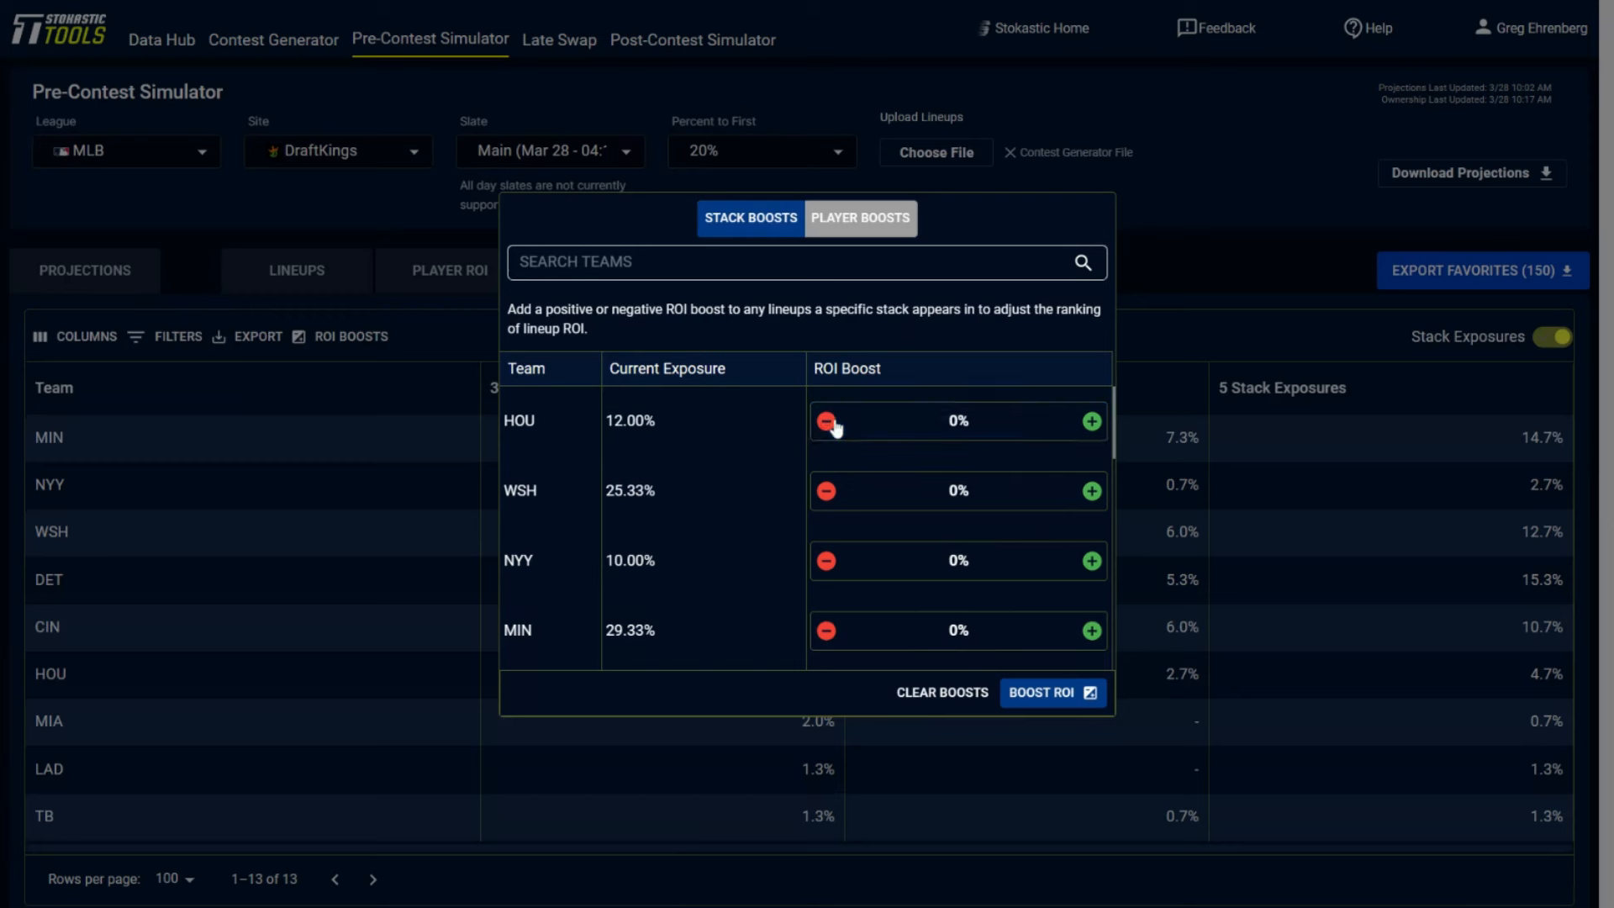
Step: Set Jesus Luzardo's player ROI boost to 15% and apply it to the lineups
left_click(847, 238)
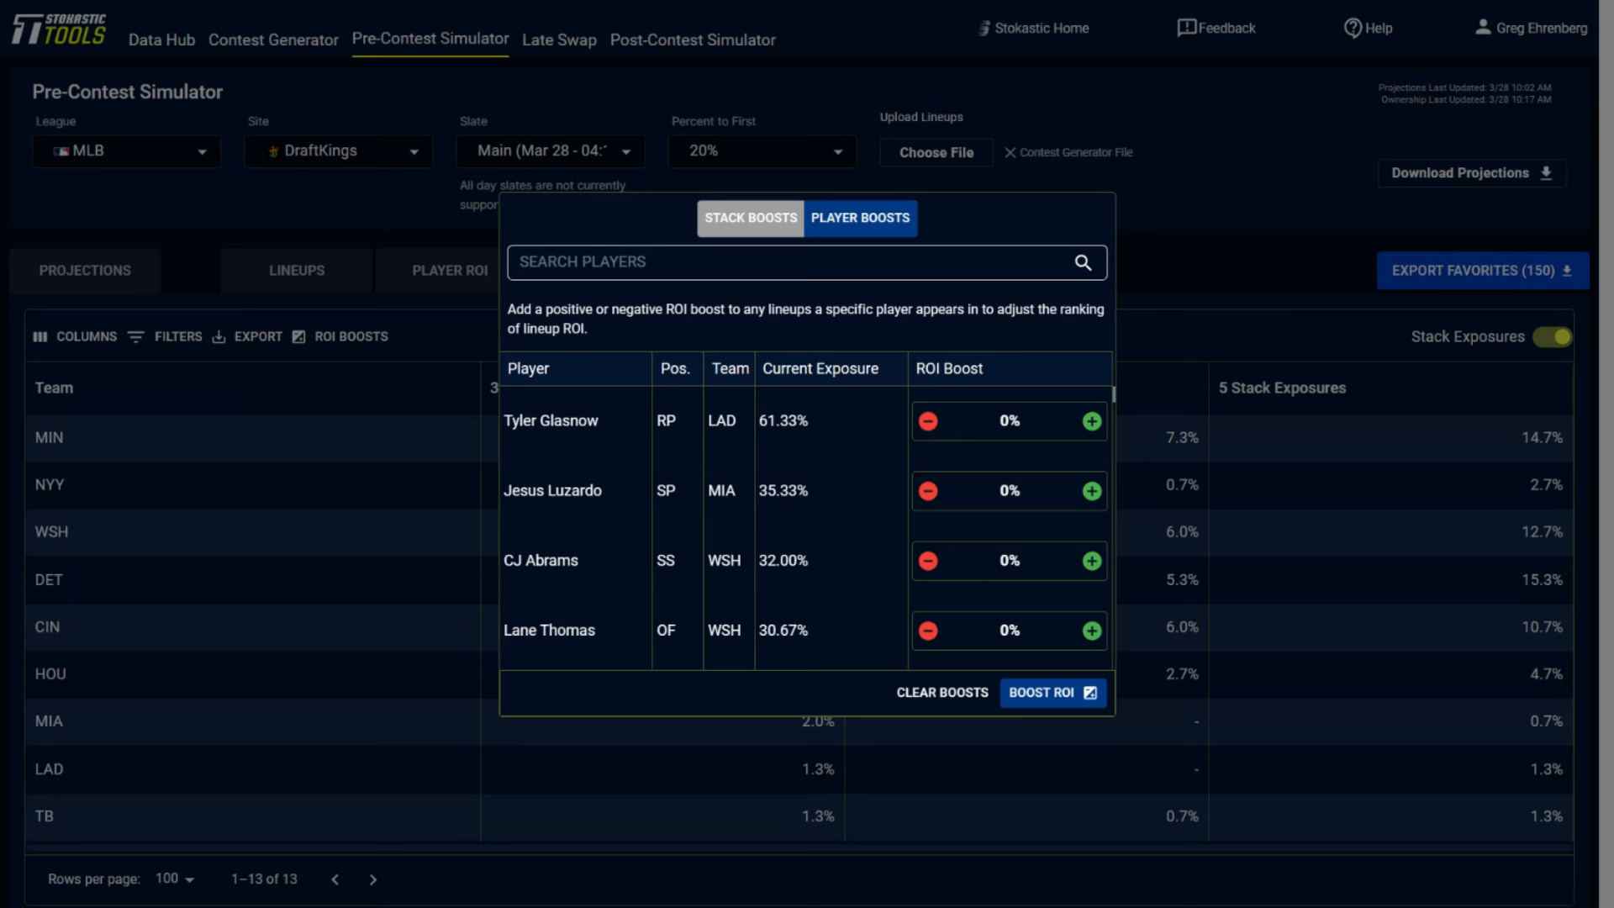
left_click(1086, 493)
left_click(1087, 493)
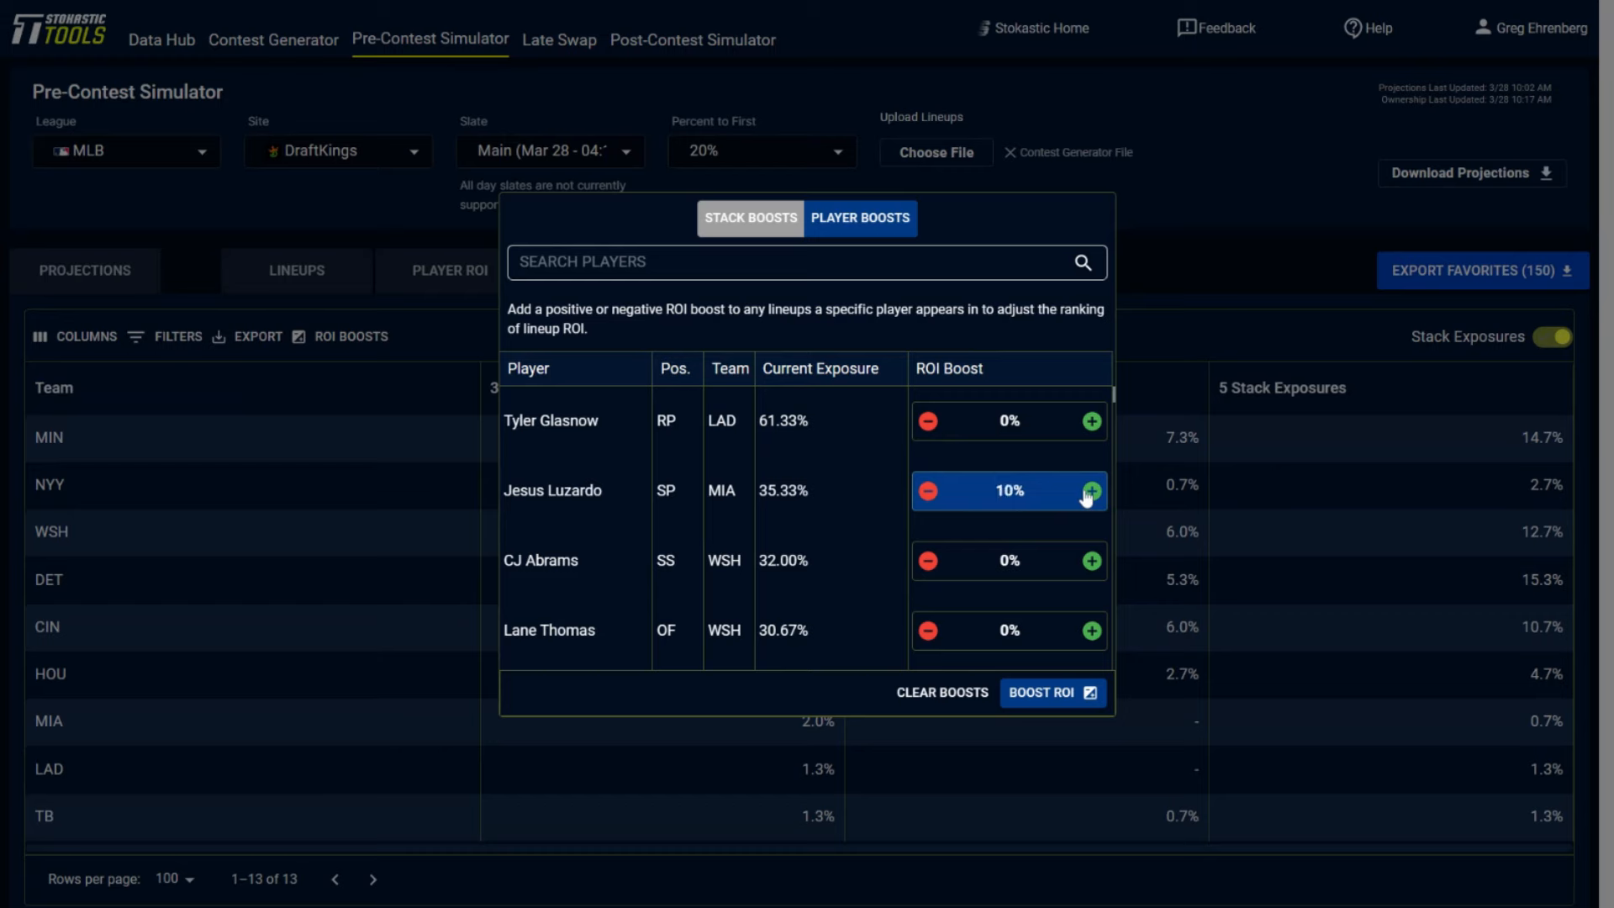
left_click(1086, 493)
left_click(1043, 693)
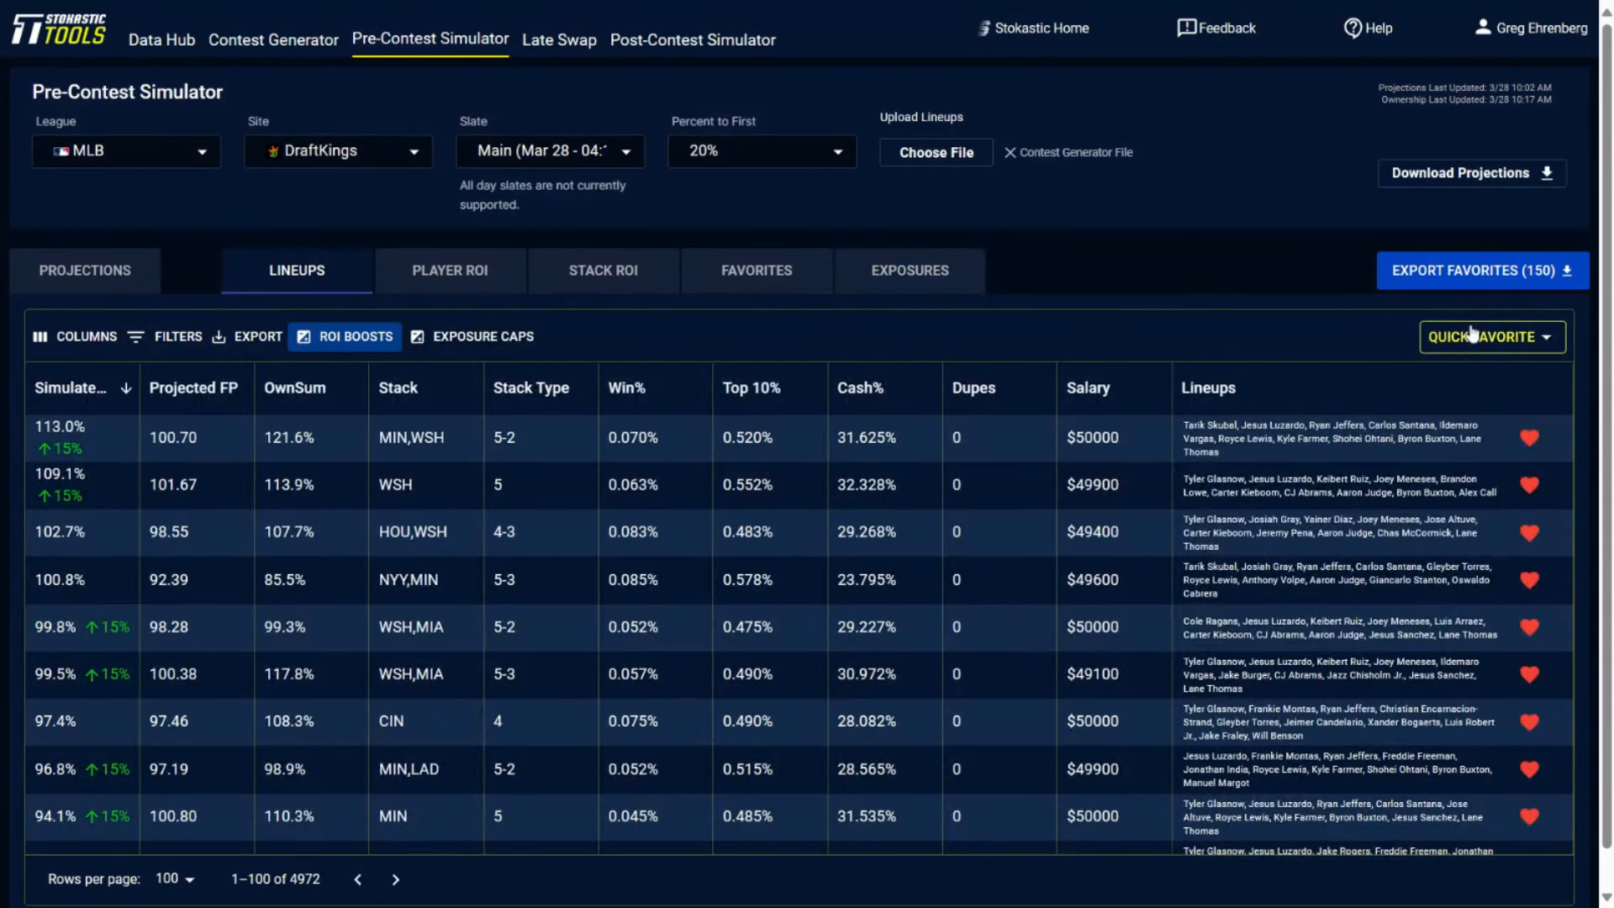
Step: Un-favorite all lineups, favorite the top 150 under the Jesus Luzardo boost, and check their stack exposures
left_click(1473, 336)
left_click(1482, 541)
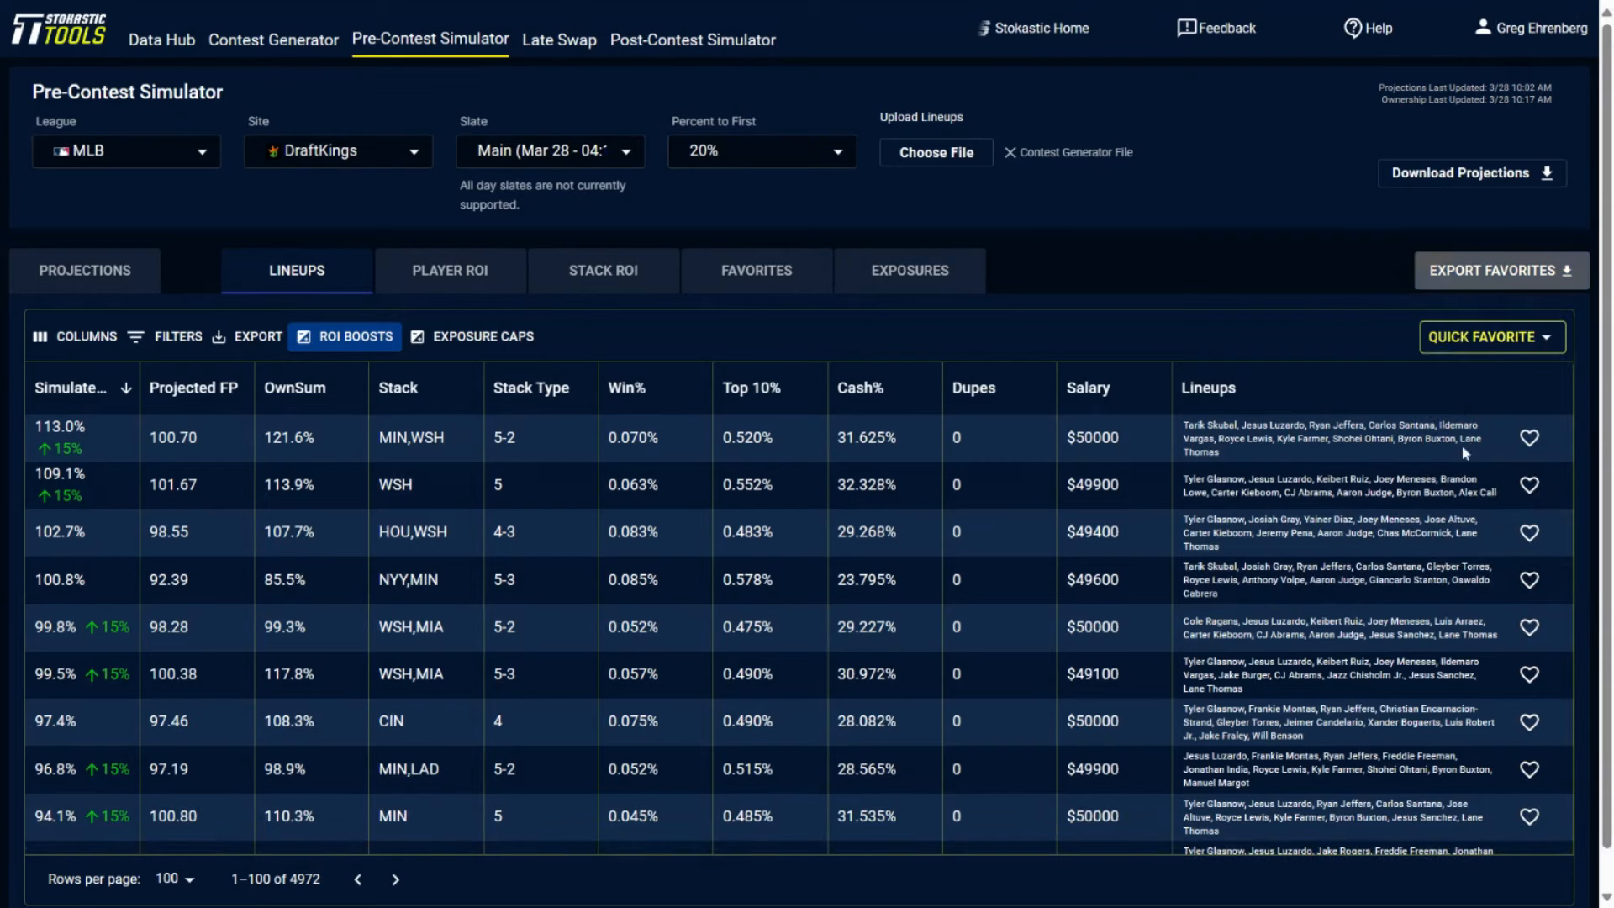
left_click(1457, 336)
left_click(1463, 370)
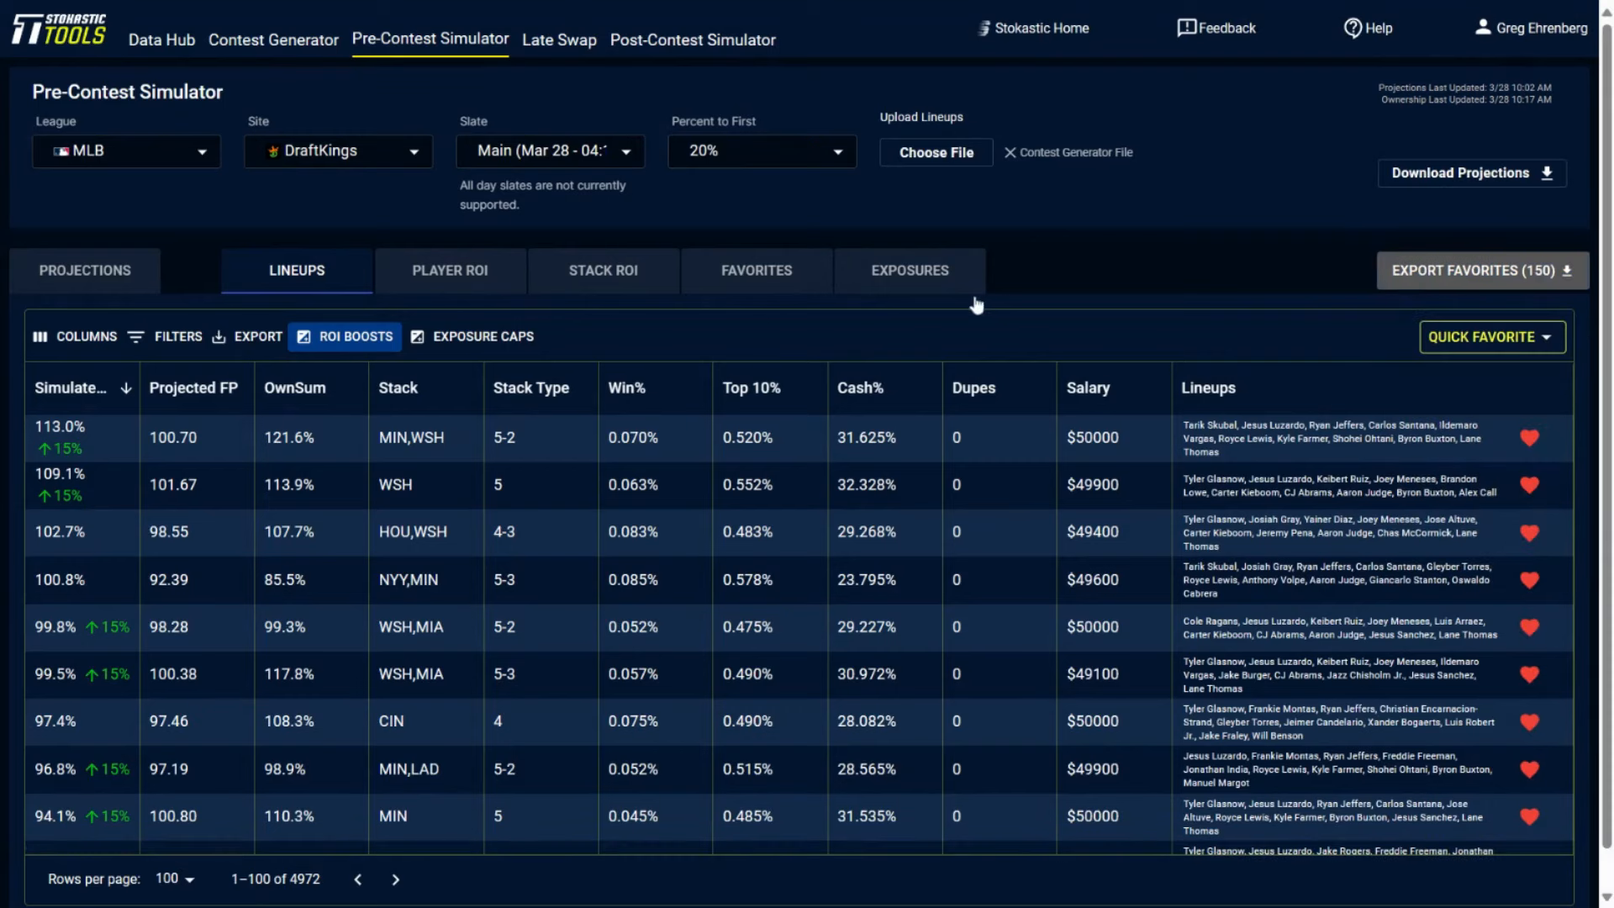
left_click(950, 287)
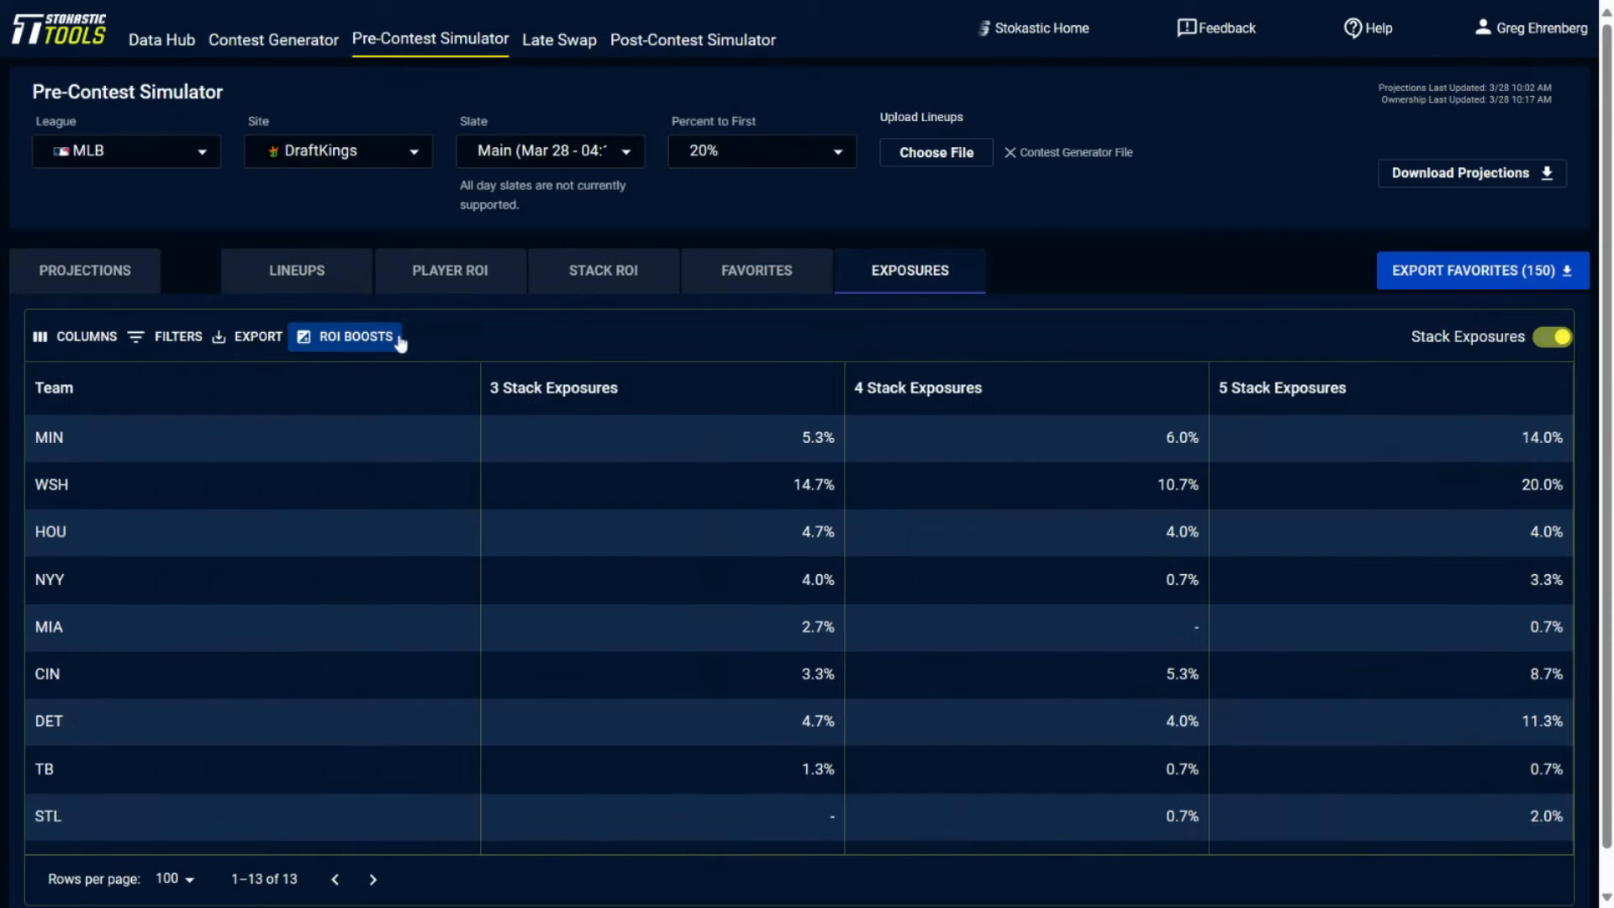
Step: Clear all ROI boosts, including the player boost on Jesus Luzardo
left_click(354, 340)
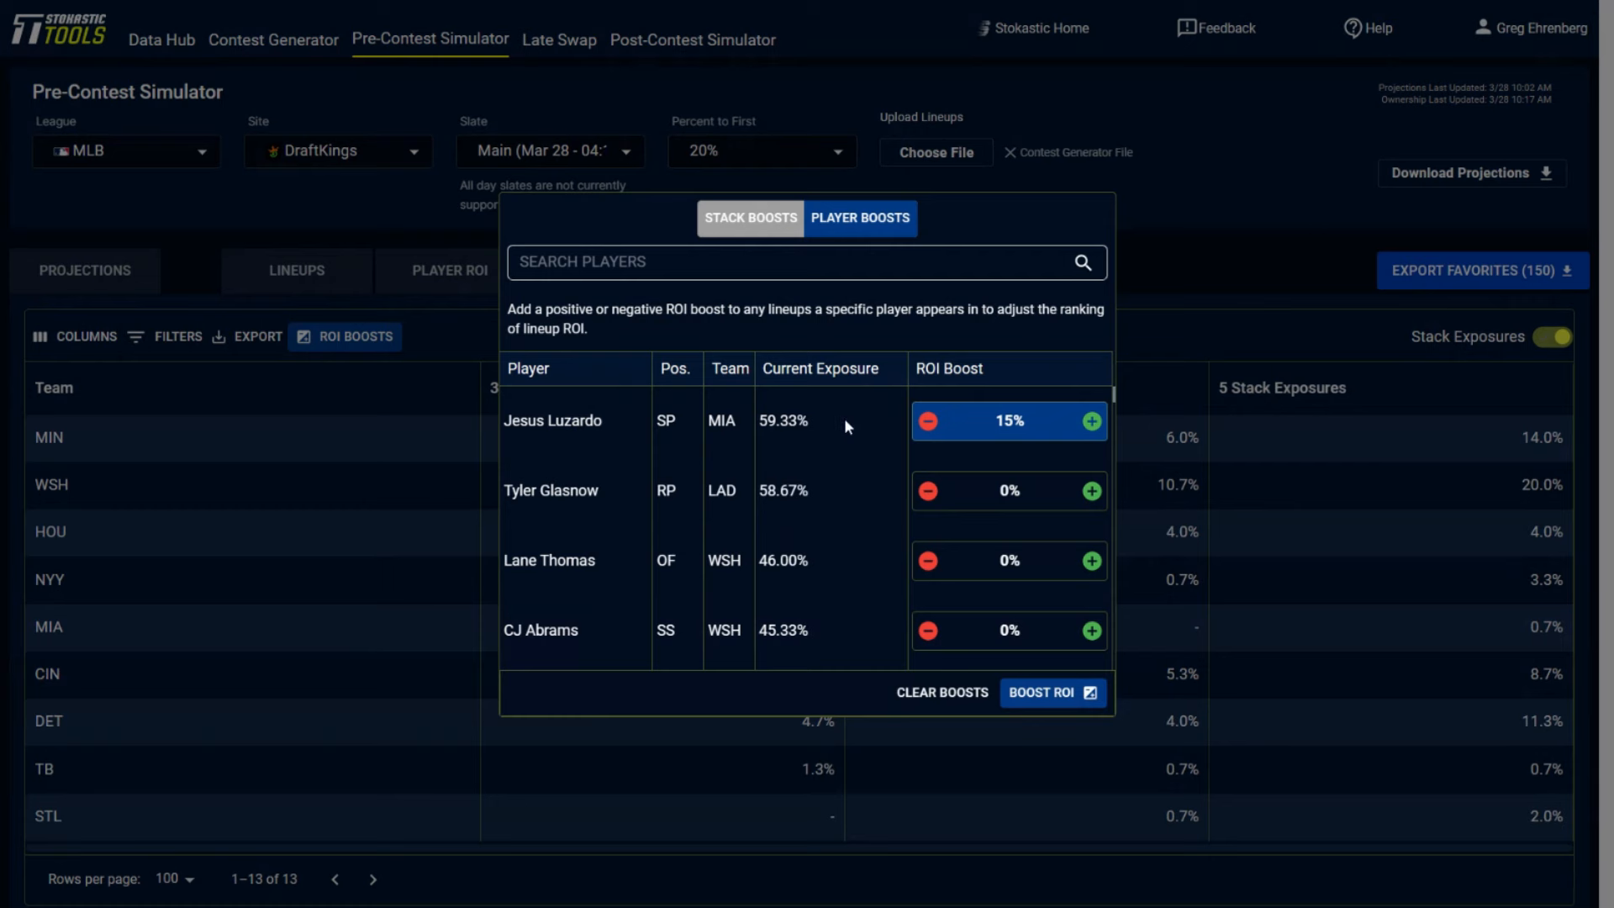
left_click(964, 696)
left_click(1204, 345)
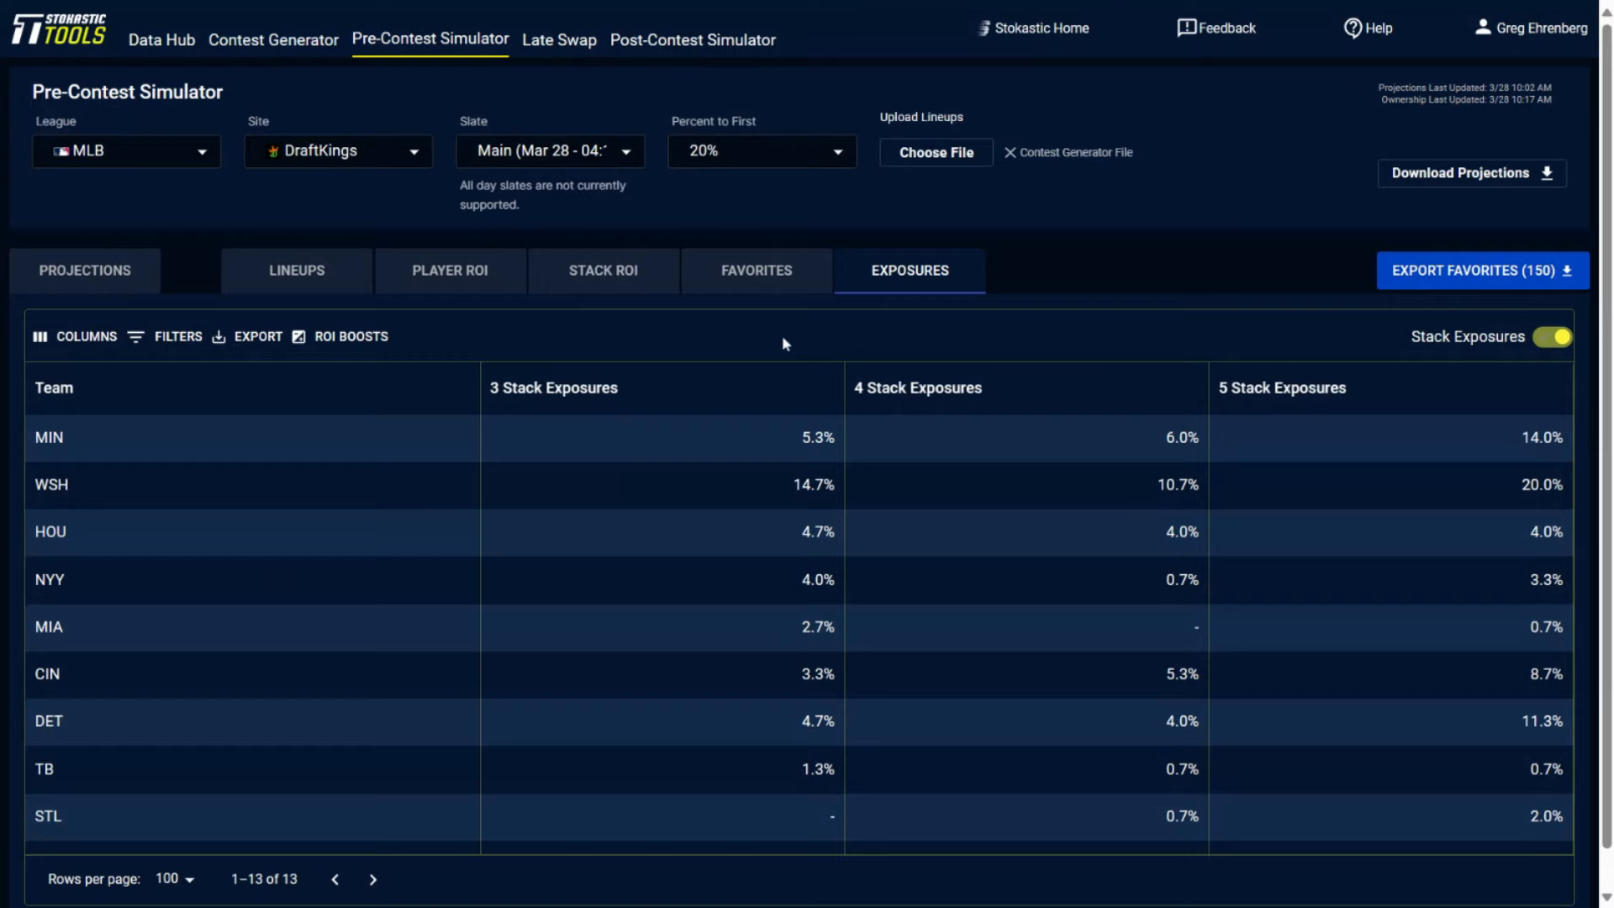
Step: Replace the favorites with the top 150 unboosted lineups and check their stack exposures
left_click(346, 279)
left_click(1434, 336)
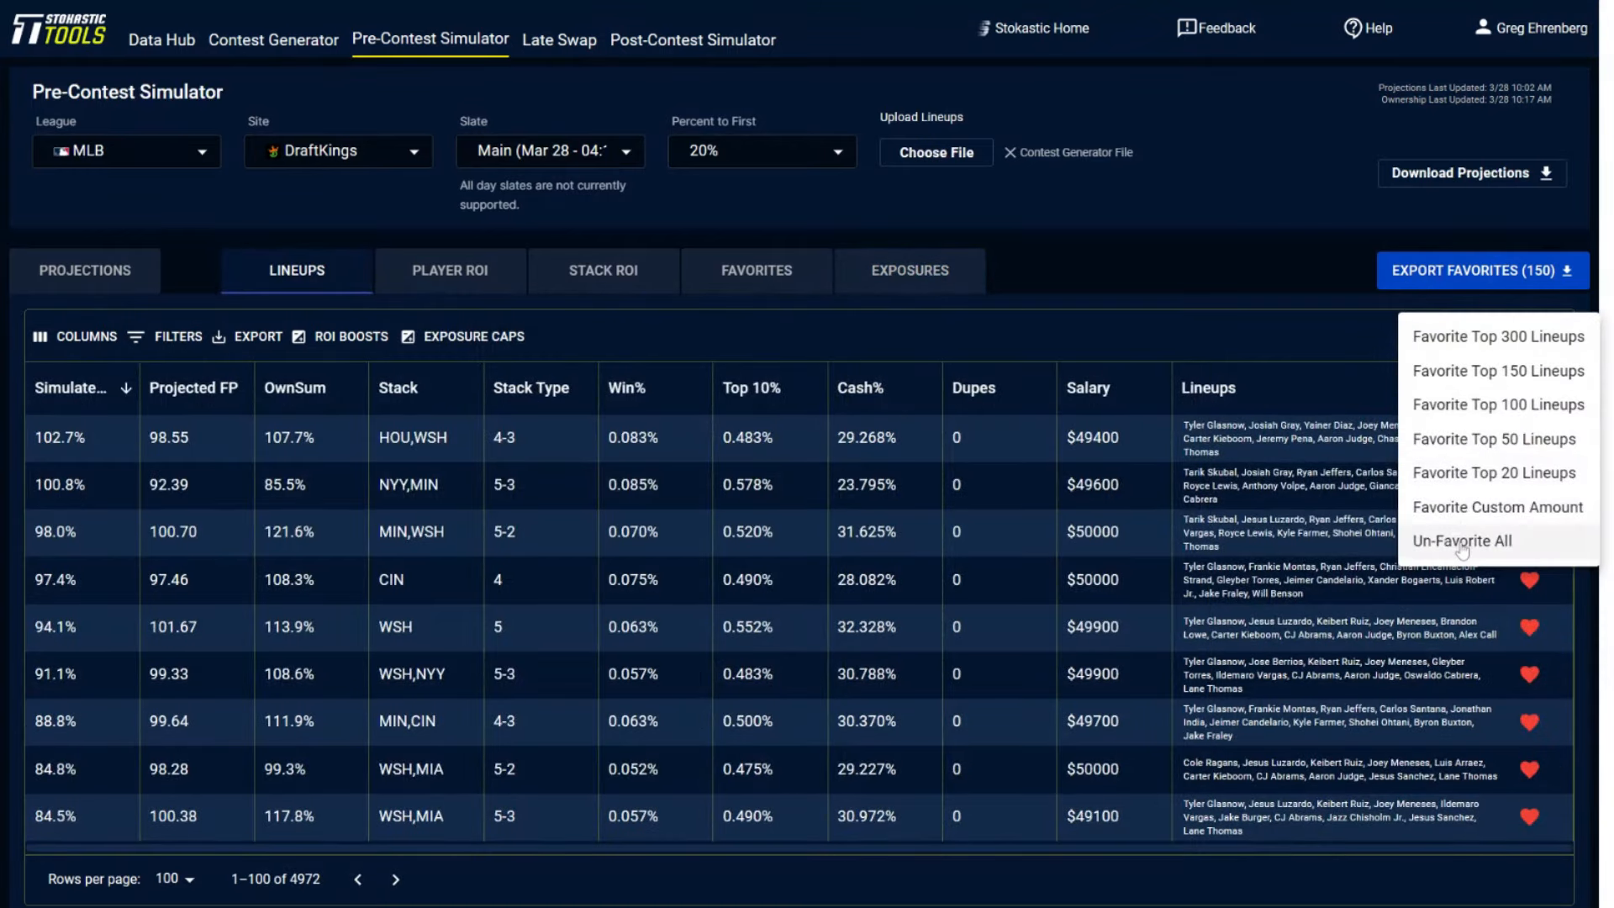
left_click(1461, 541)
left_click(1440, 344)
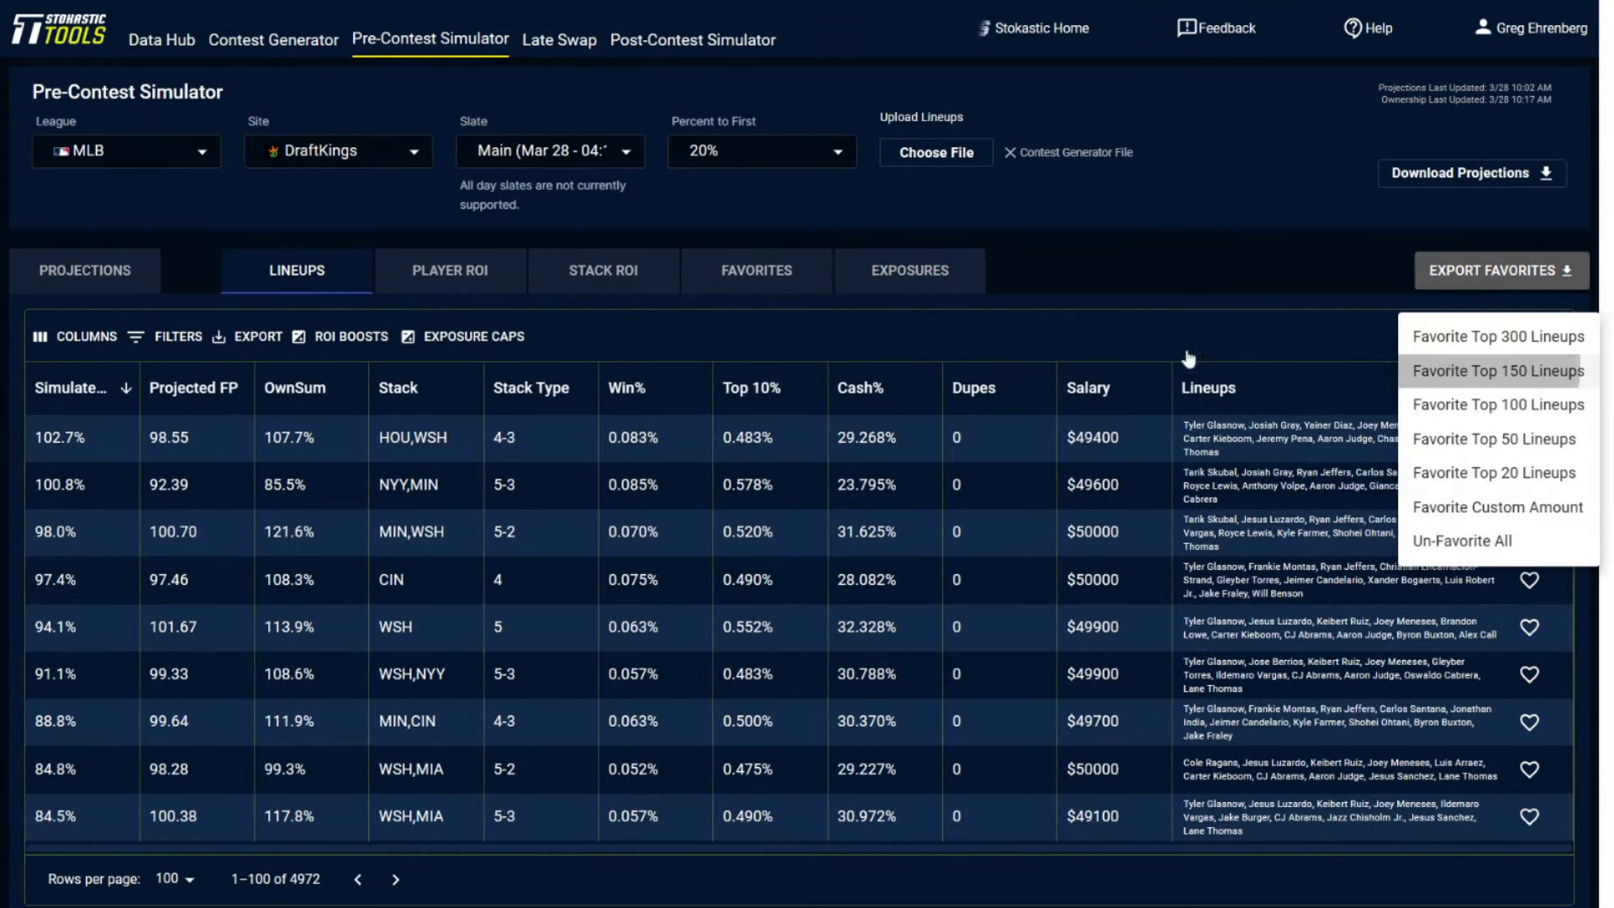
left_click(1472, 367)
left_click(954, 270)
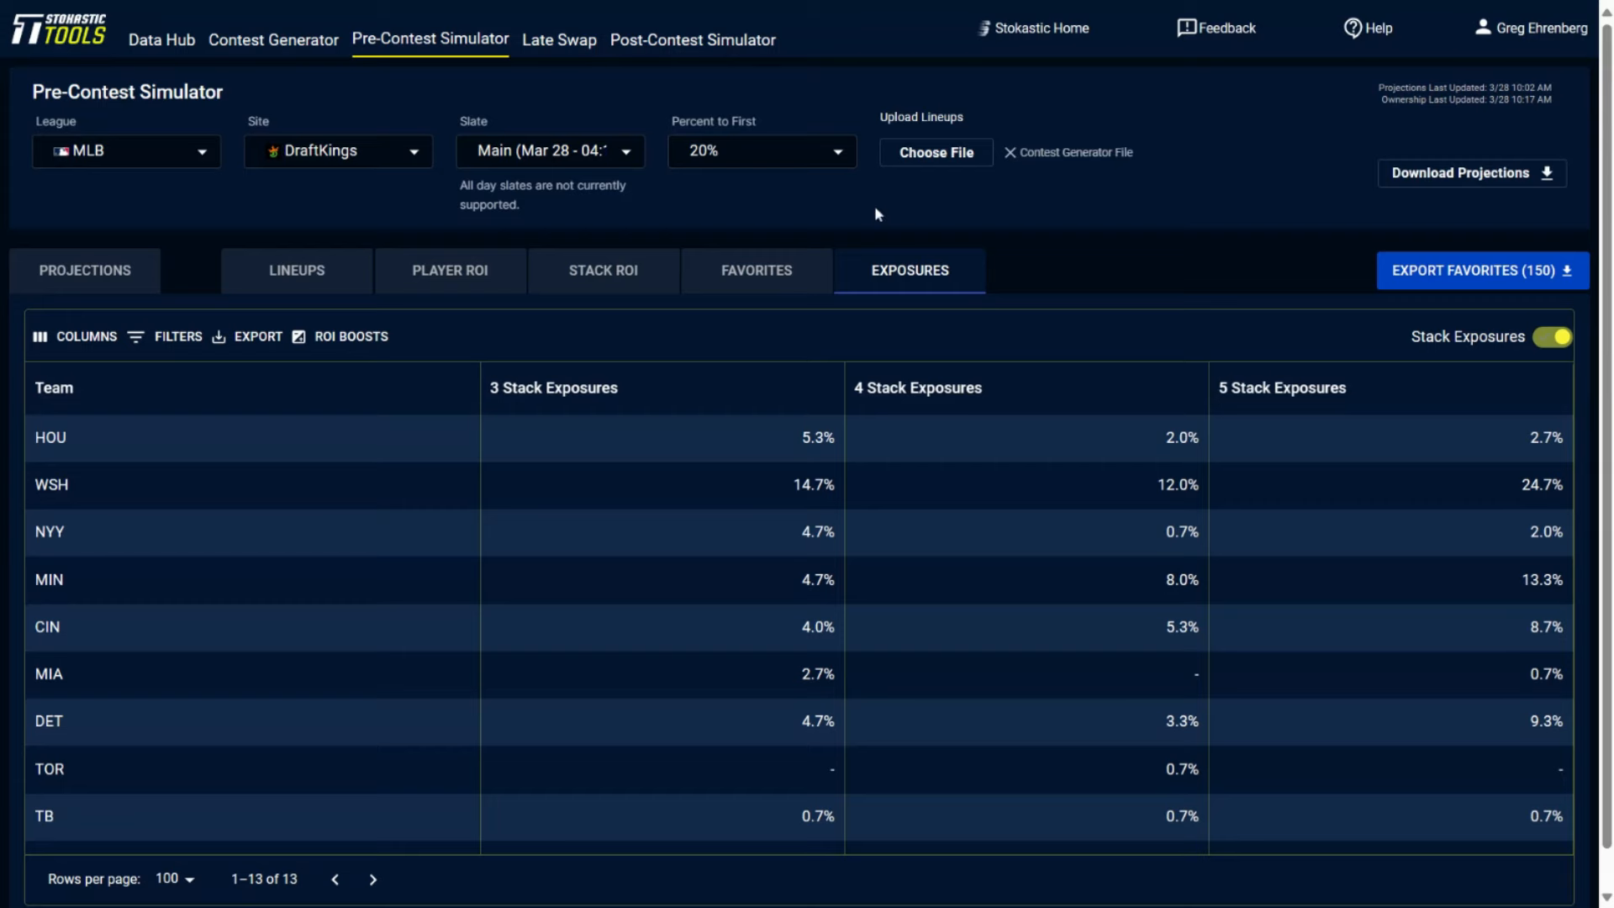
Step: Cap Tyler Glasnow's max exposure at 40%, adjust the favorites to it, and check the stack and player exposures
left_click(336, 277)
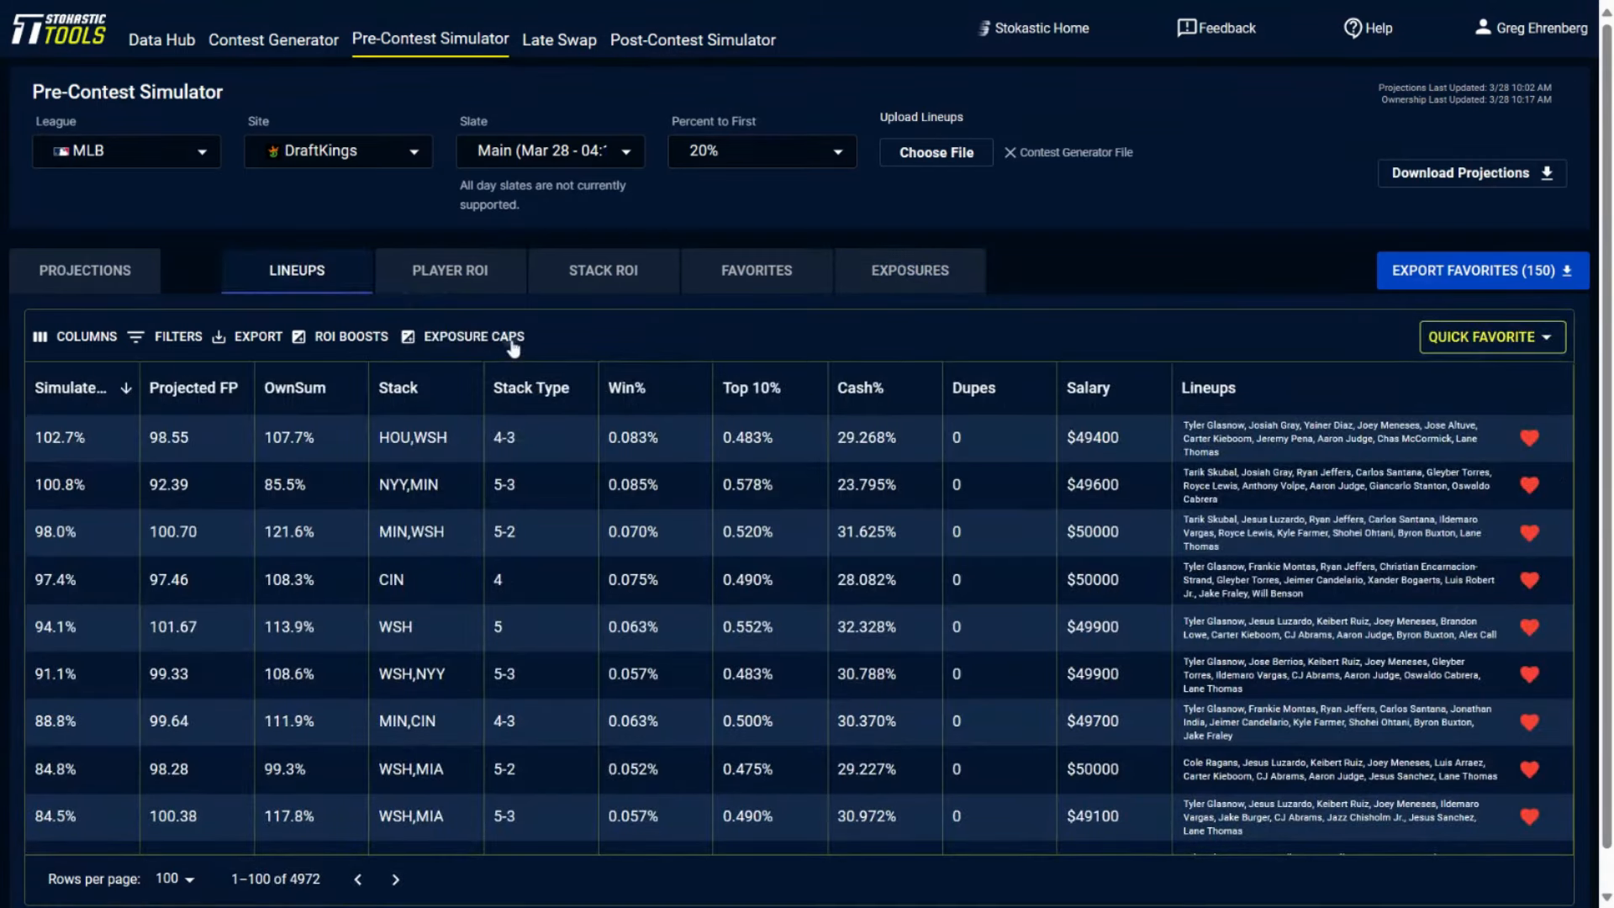
left_click(511, 342)
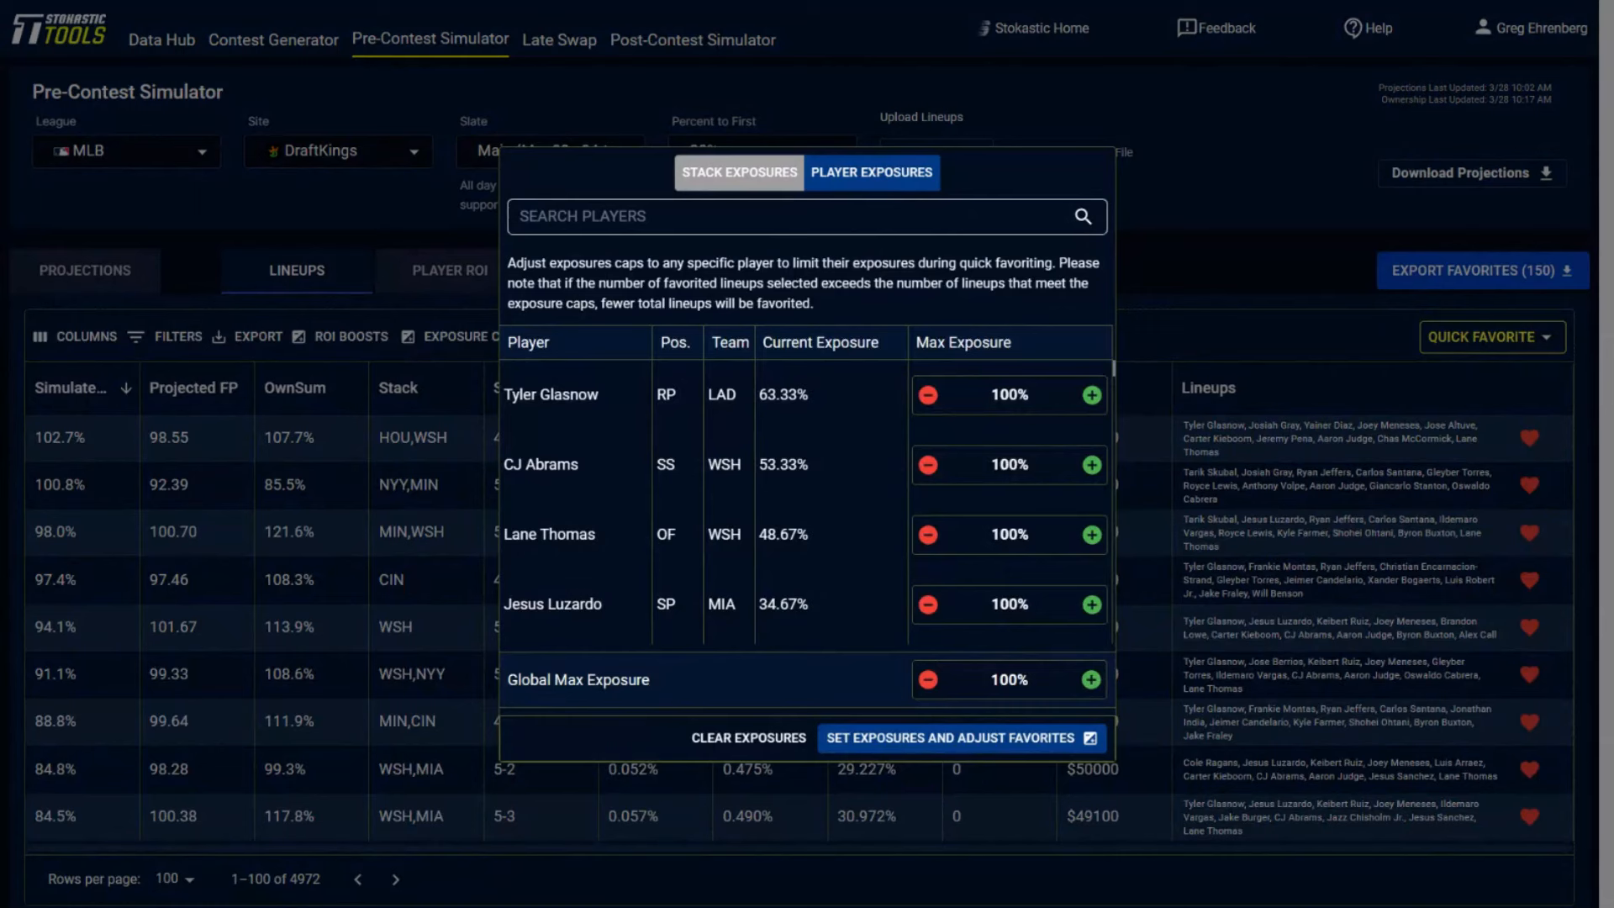
left_click(928, 395)
left_click(928, 395)
left_click(928, 395)
left_click(928, 395)
left_click(928, 395)
left_click(928, 395)
left_click(928, 395)
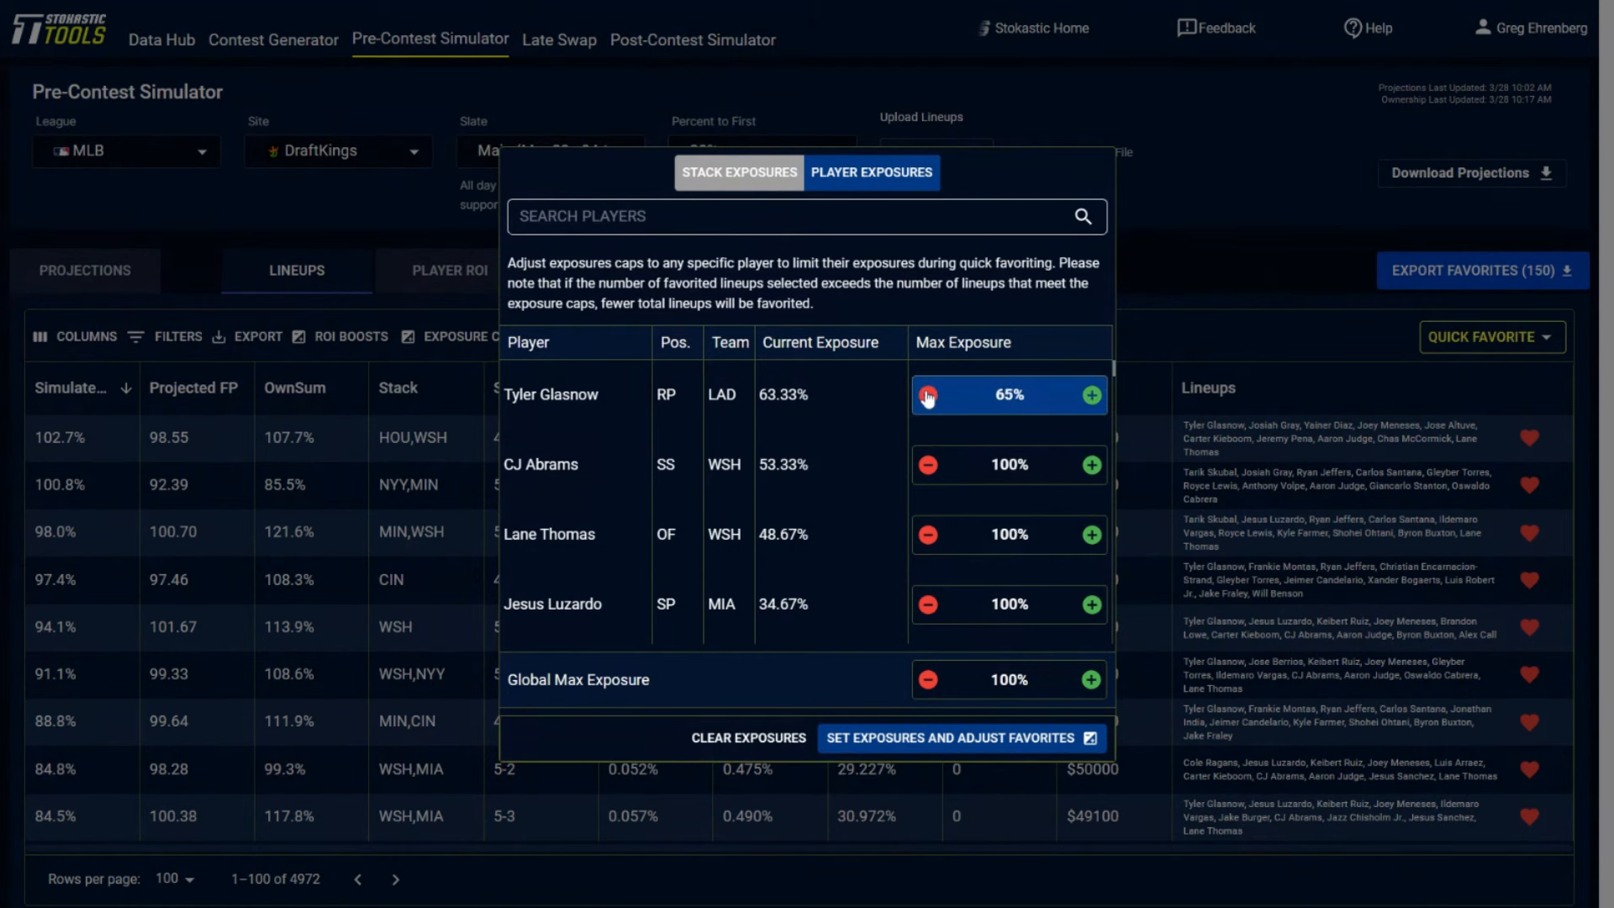
left_click(929, 395)
left_click(929, 395)
left_click(1013, 740)
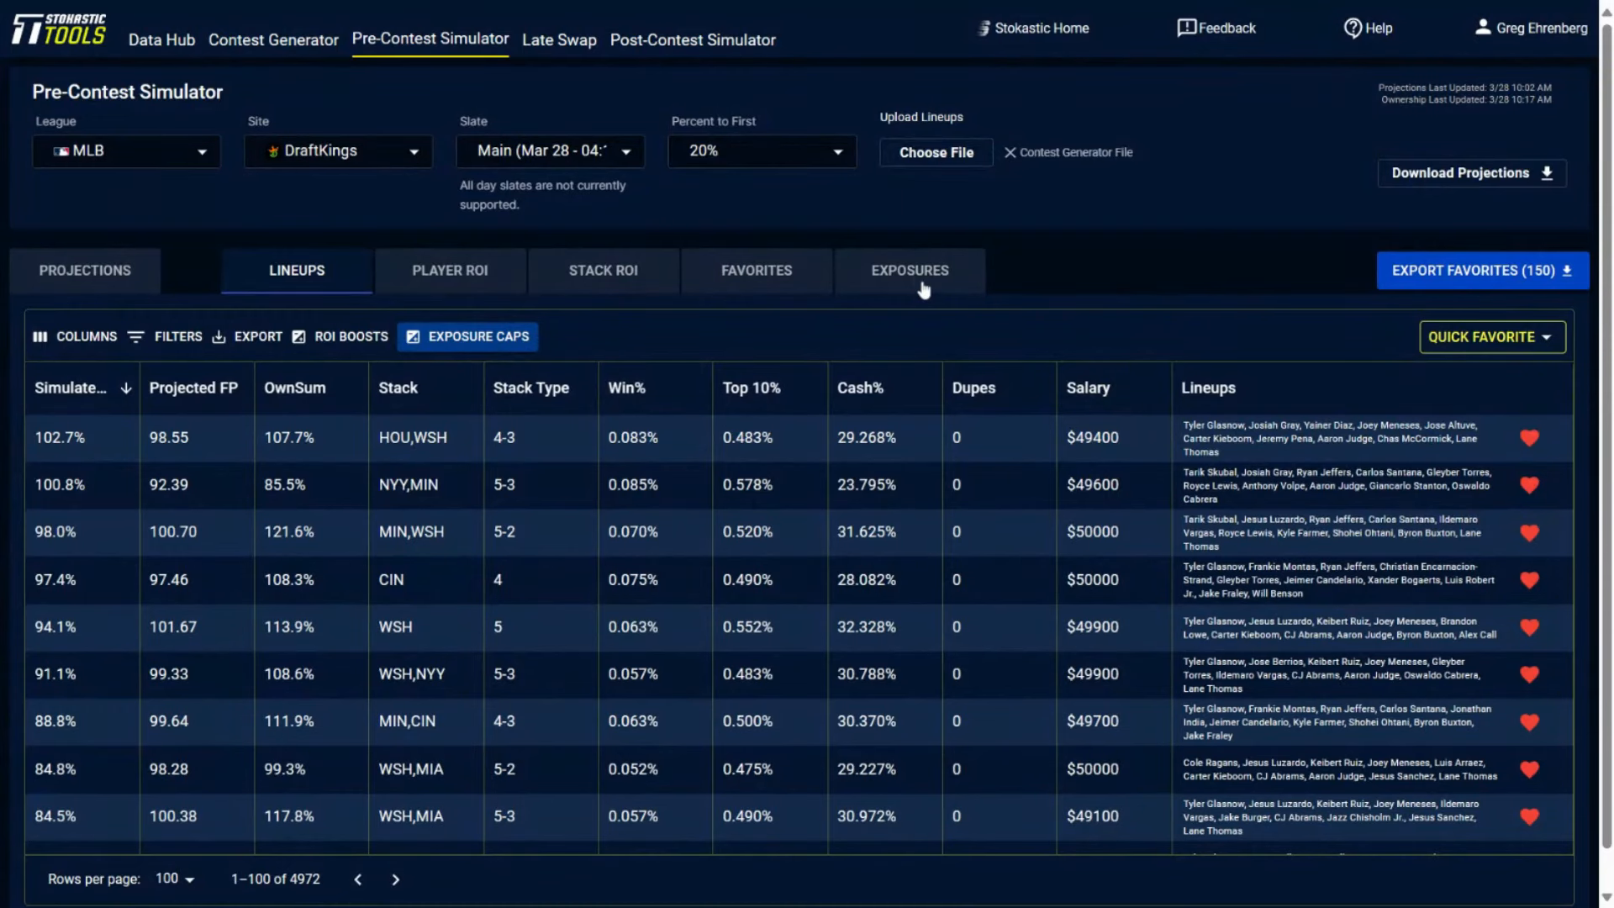
left_click(924, 287)
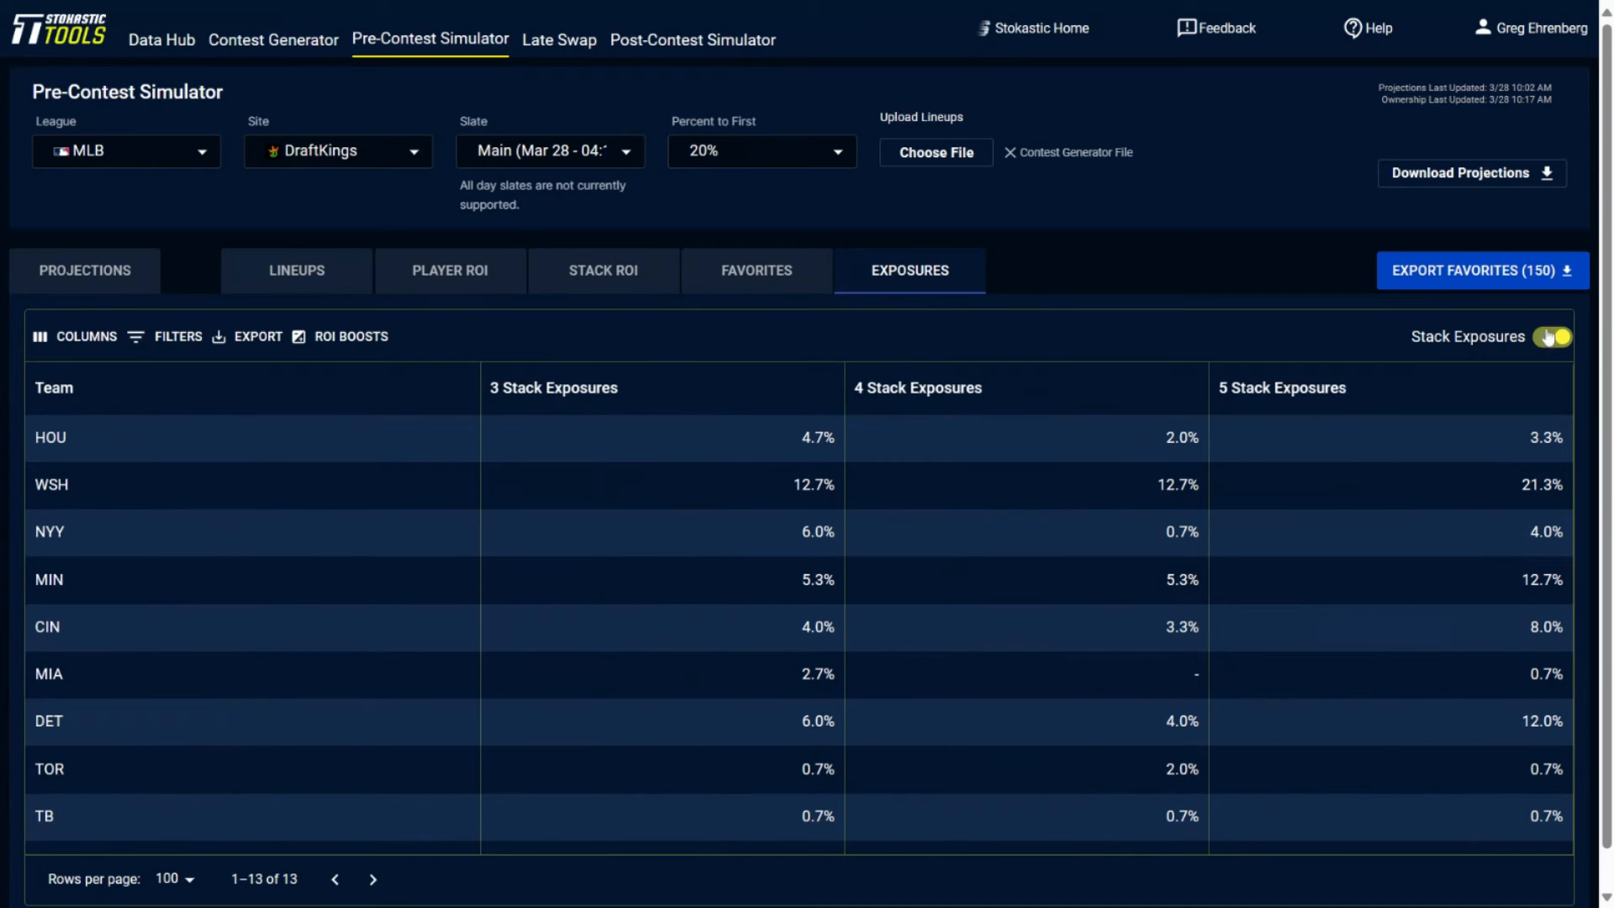
left_click(1550, 337)
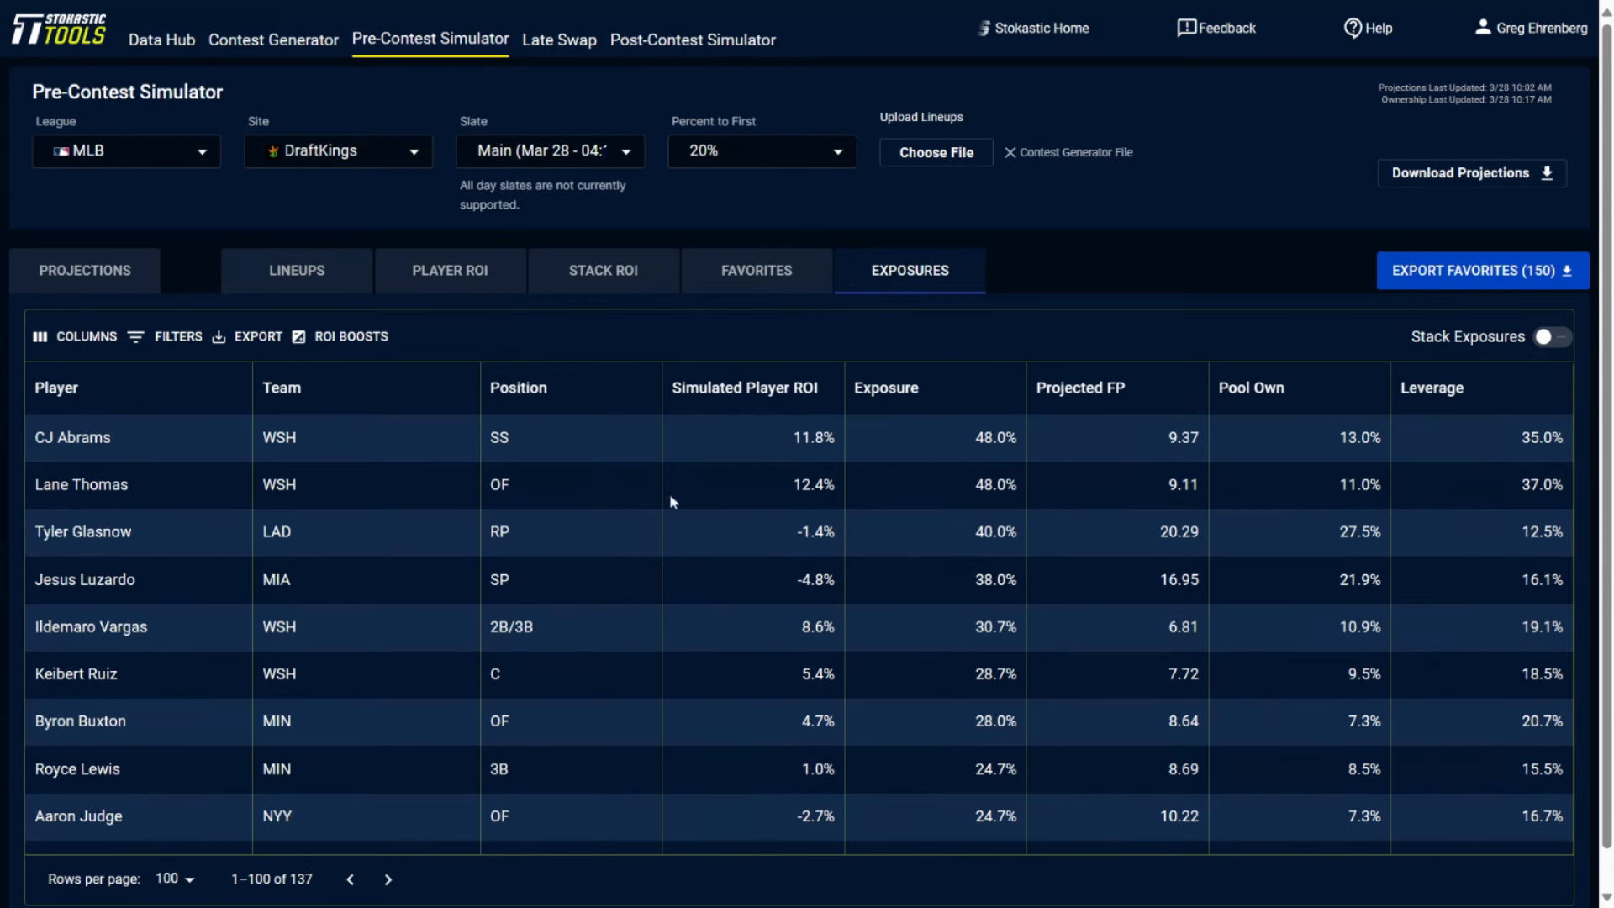
Step: Cap Jesus Luzardo's max exposure at 30%, adjust the favorites to it, and check the player exposures
left_click(310, 270)
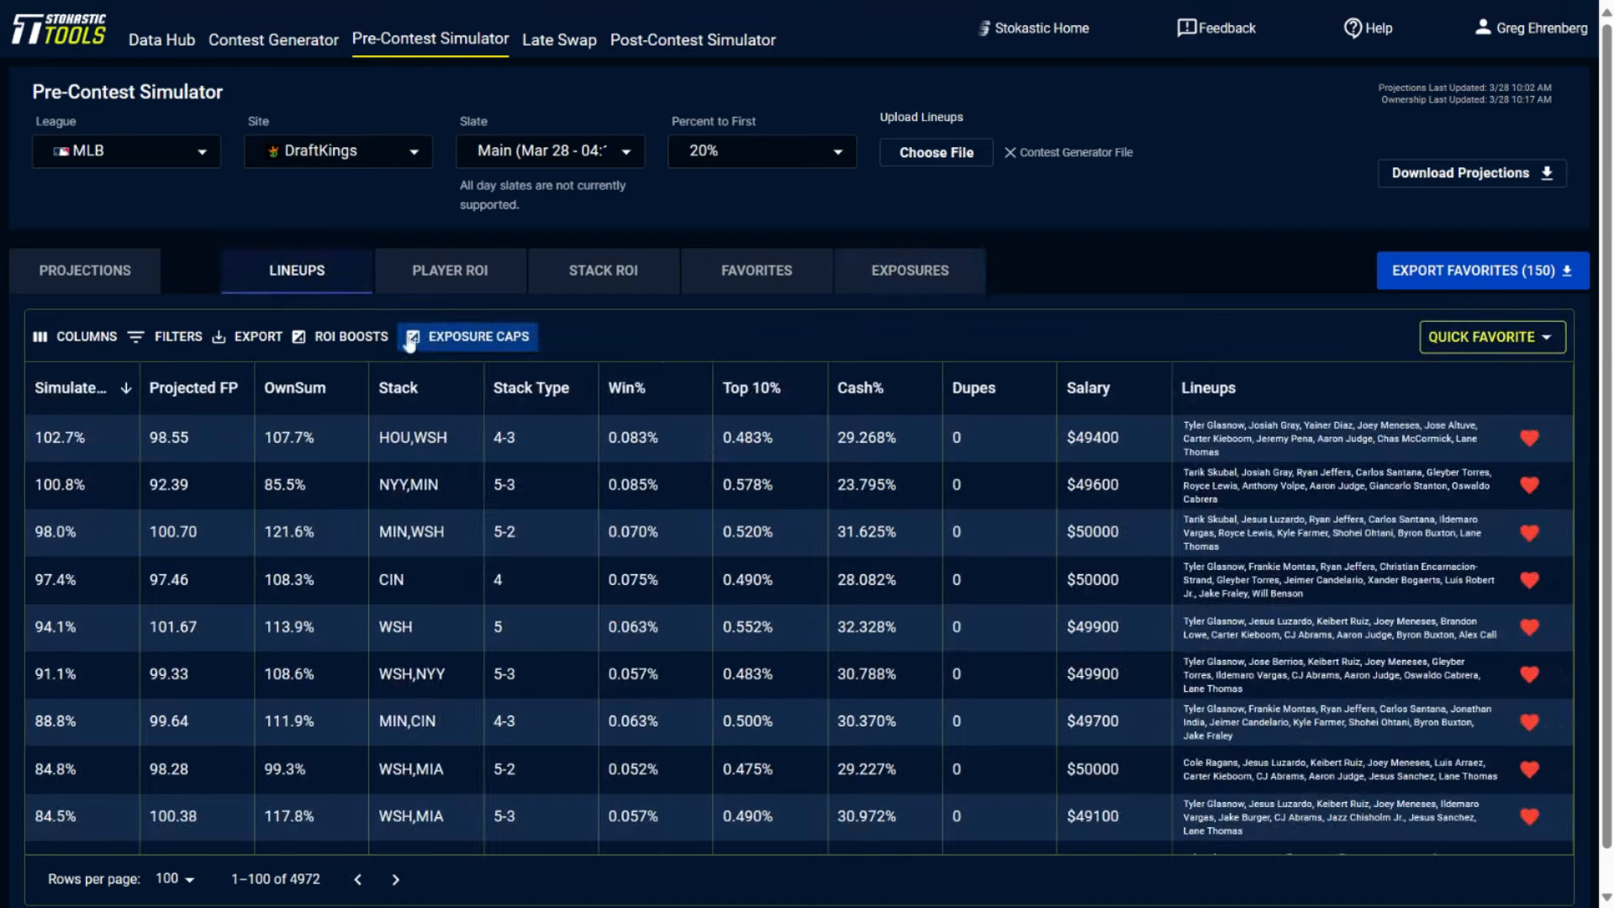
left_click(412, 338)
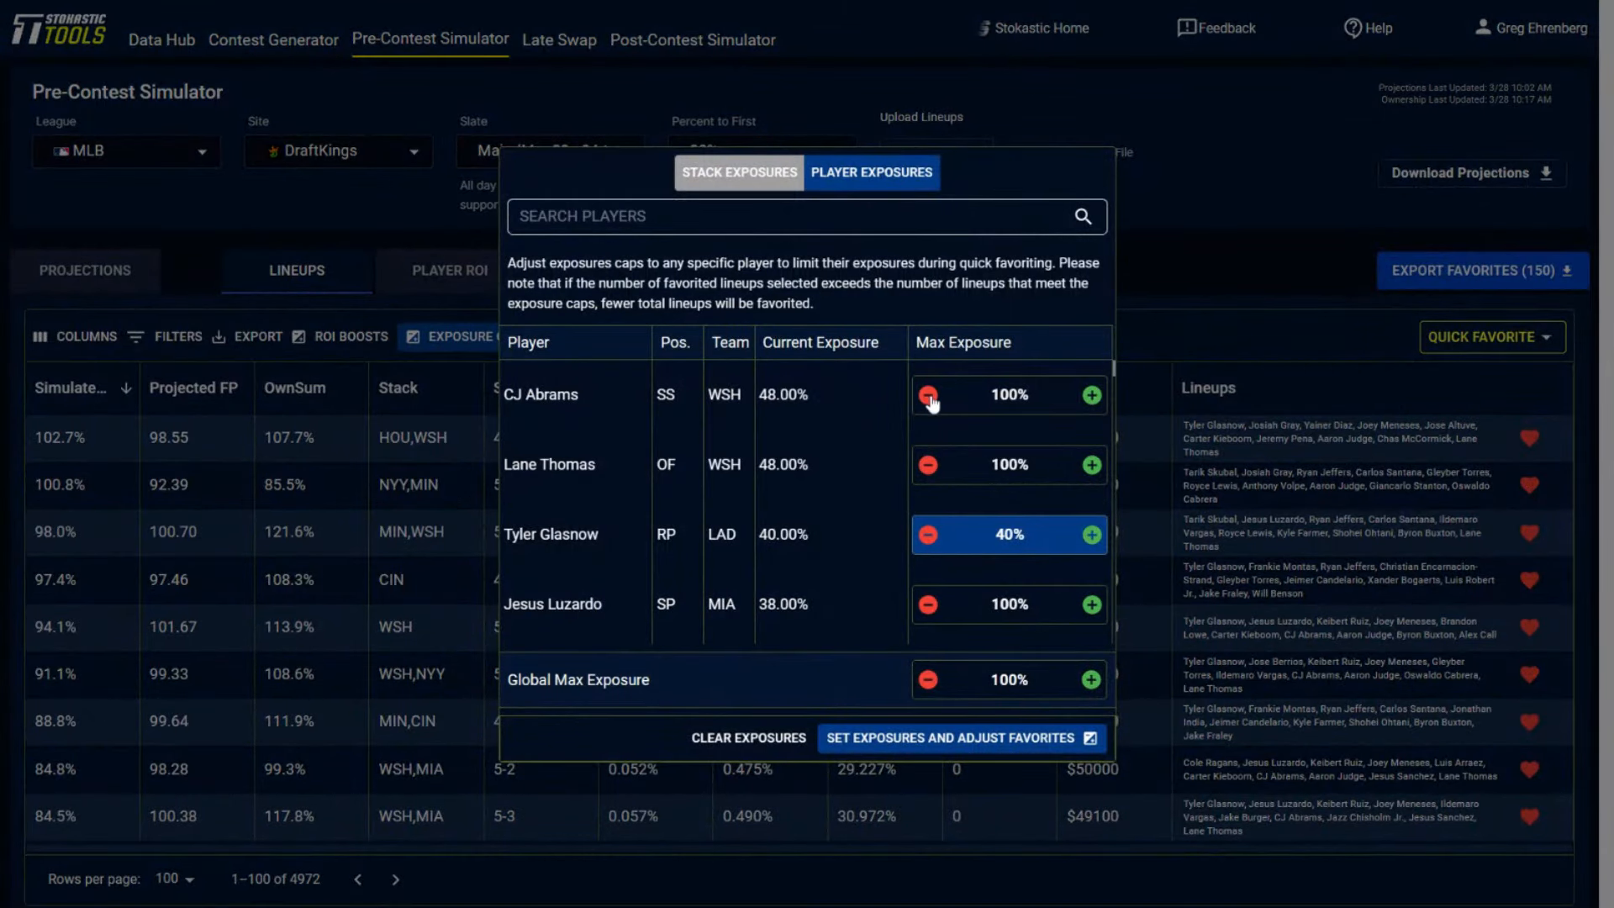
scroll(945, 504, "down", 1)
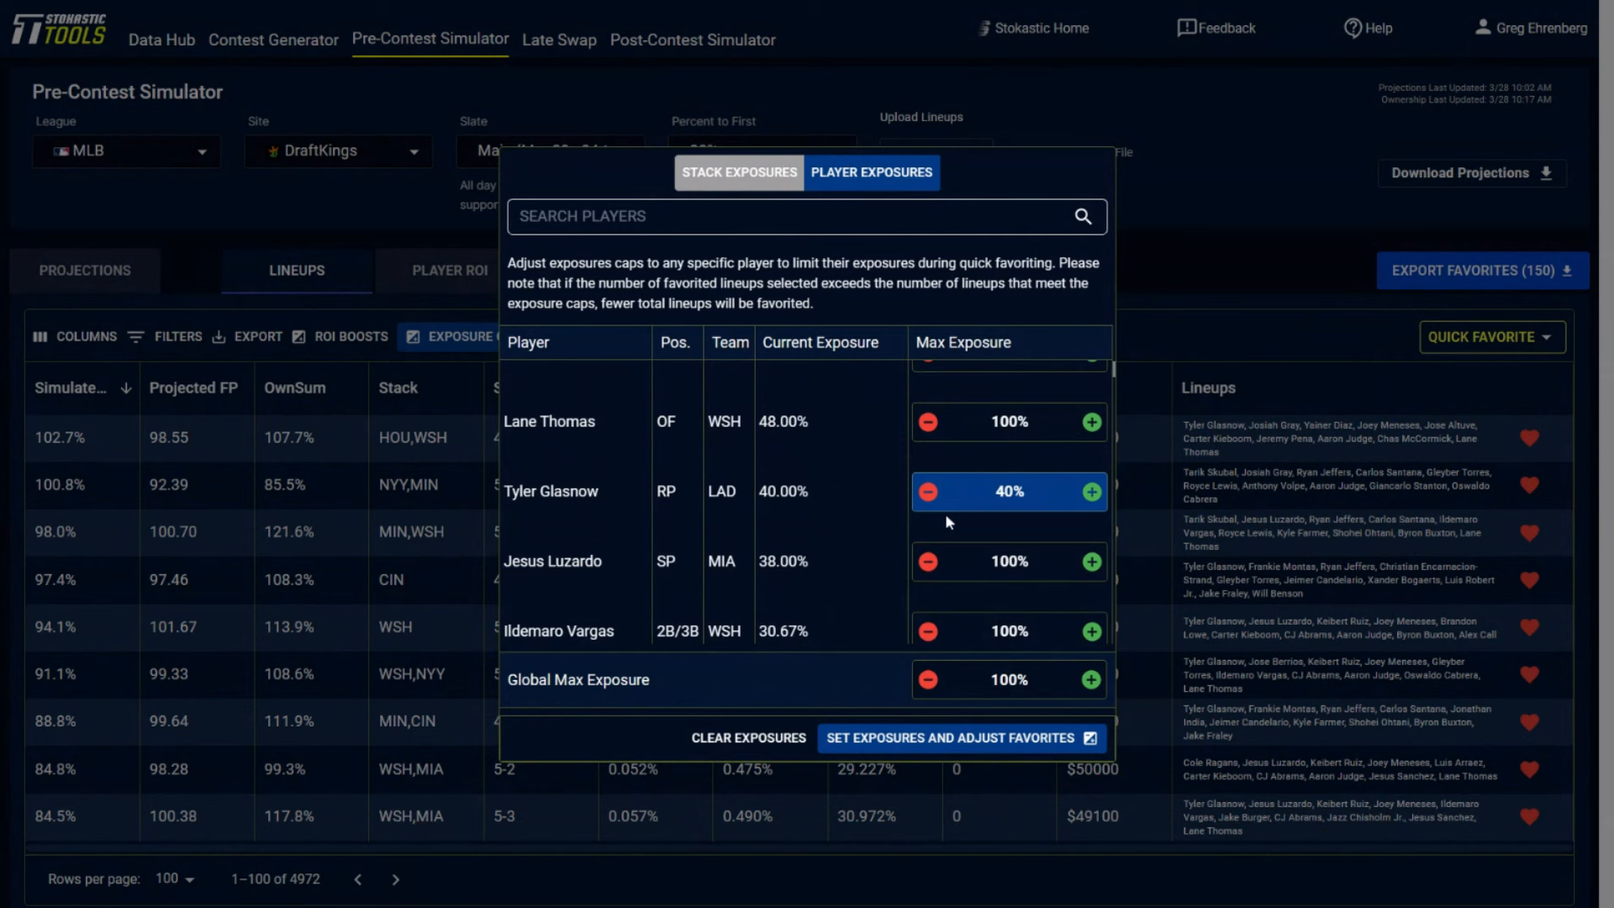
left_click(934, 562)
left_click(935, 562)
left_click(935, 561)
left_click(935, 561)
left_click(935, 562)
left_click(935, 562)
left_click(935, 562)
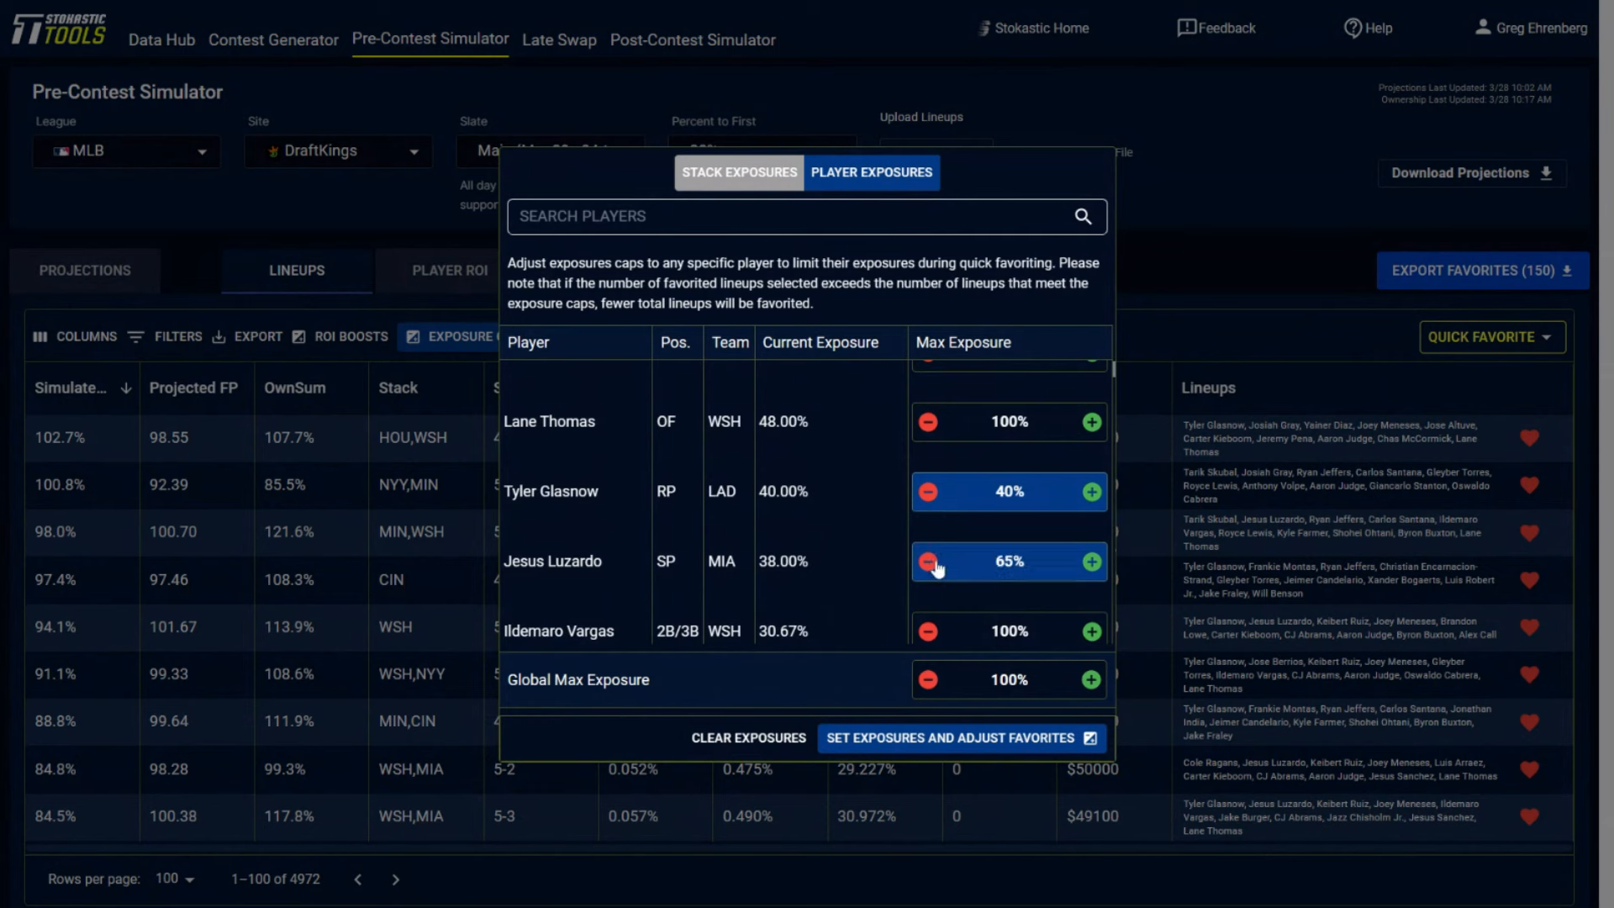
left_click(928, 562)
left_click(928, 562)
left_click(928, 562)
left_click(928, 562)
left_click(930, 562)
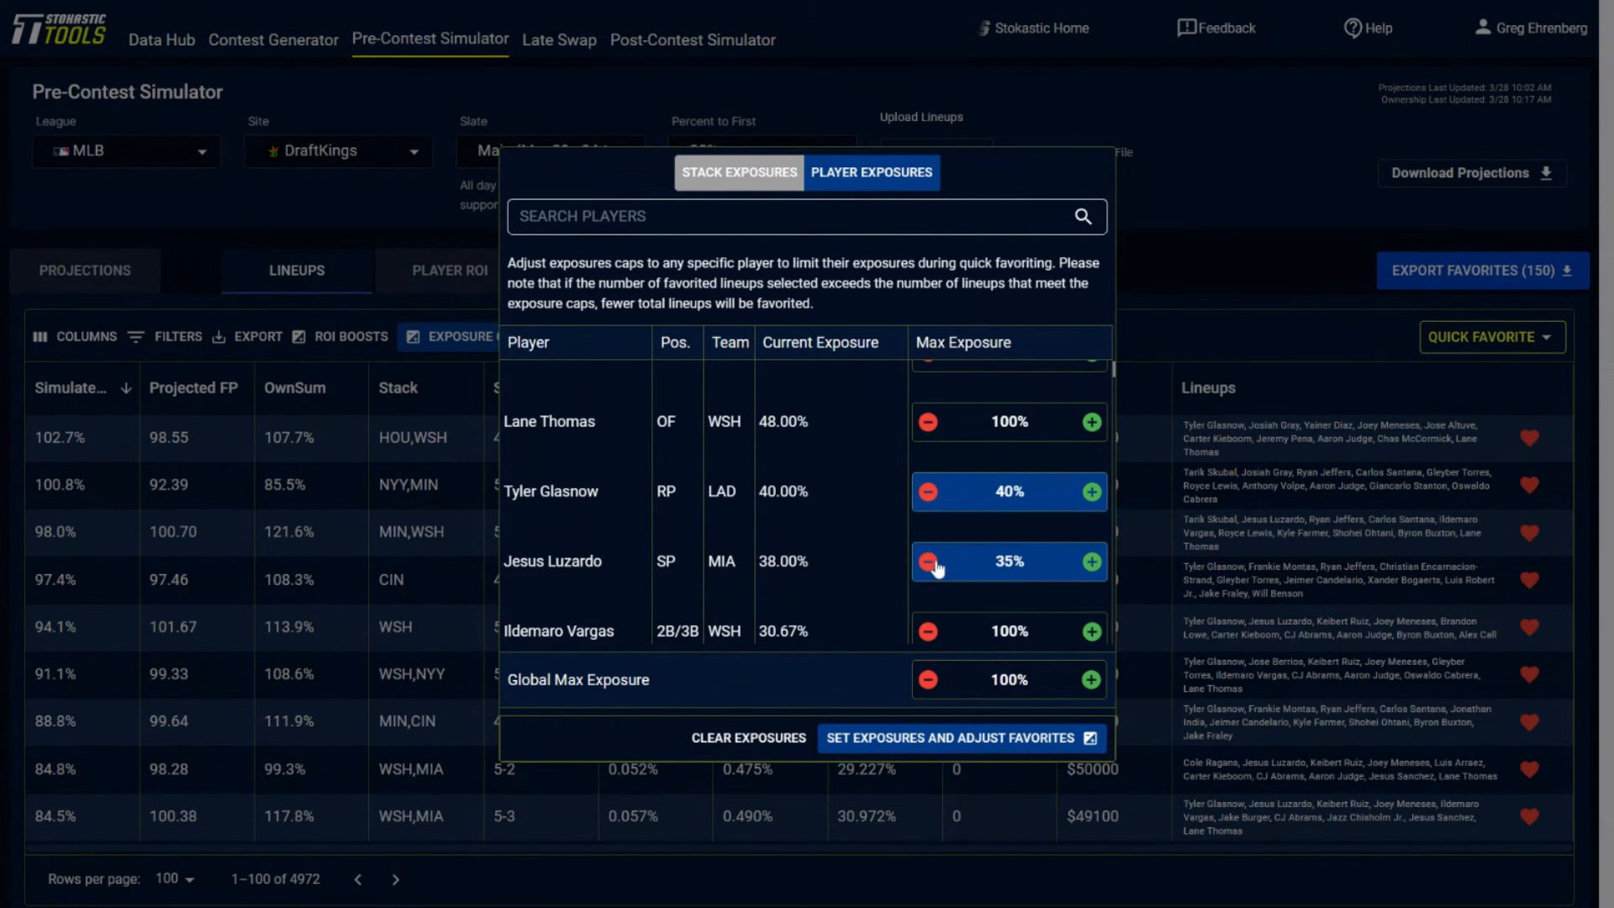
left_click(950, 738)
left_click(893, 287)
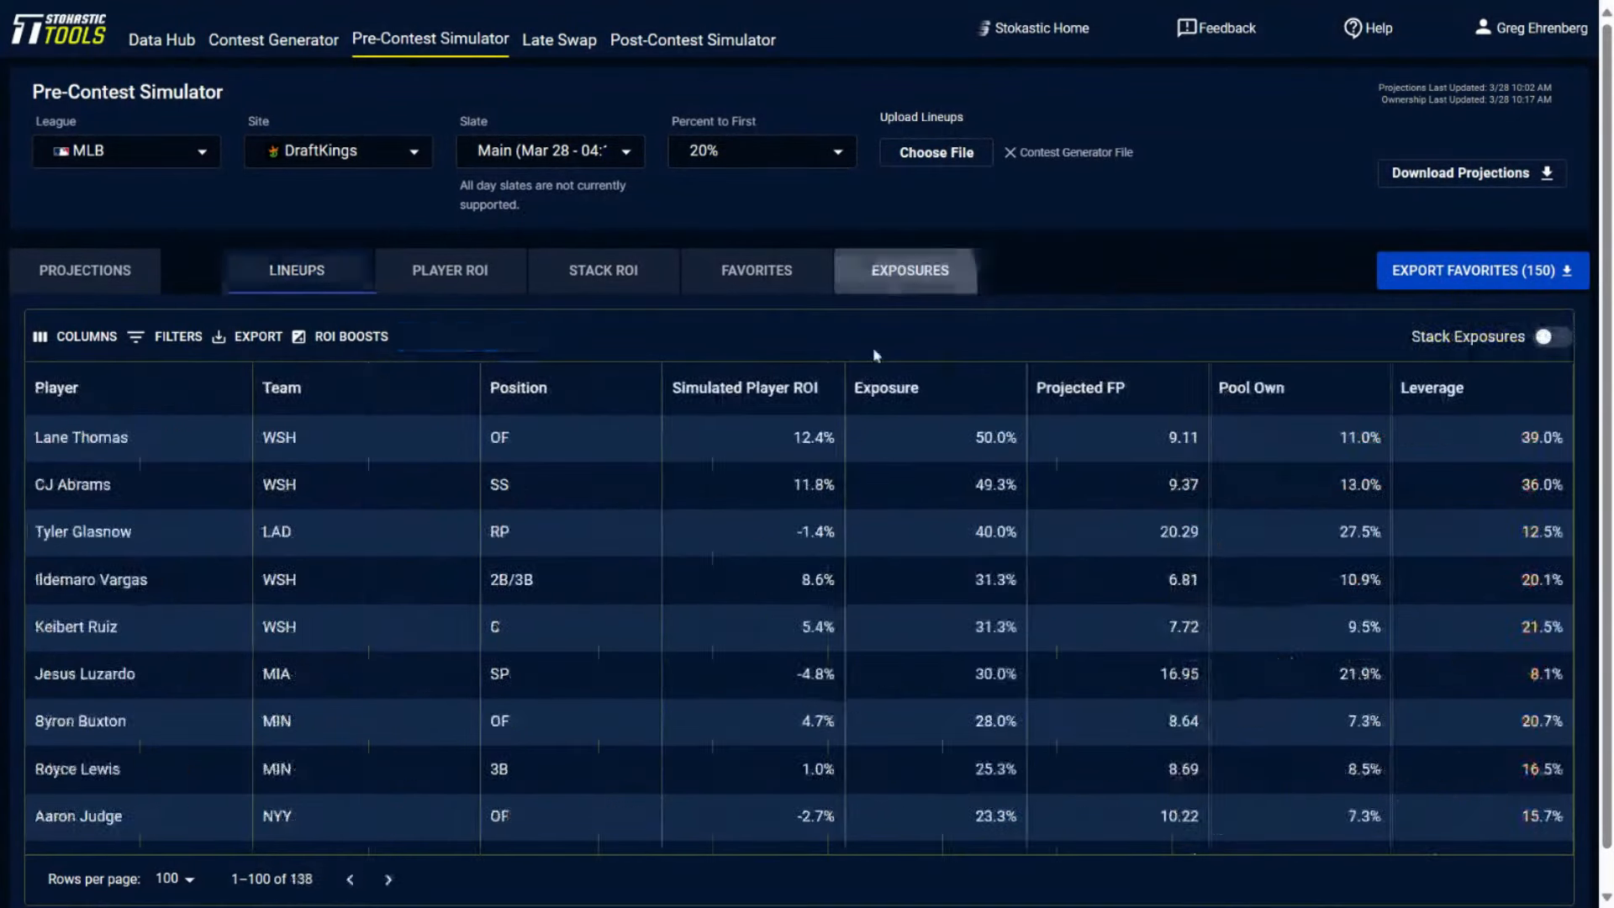